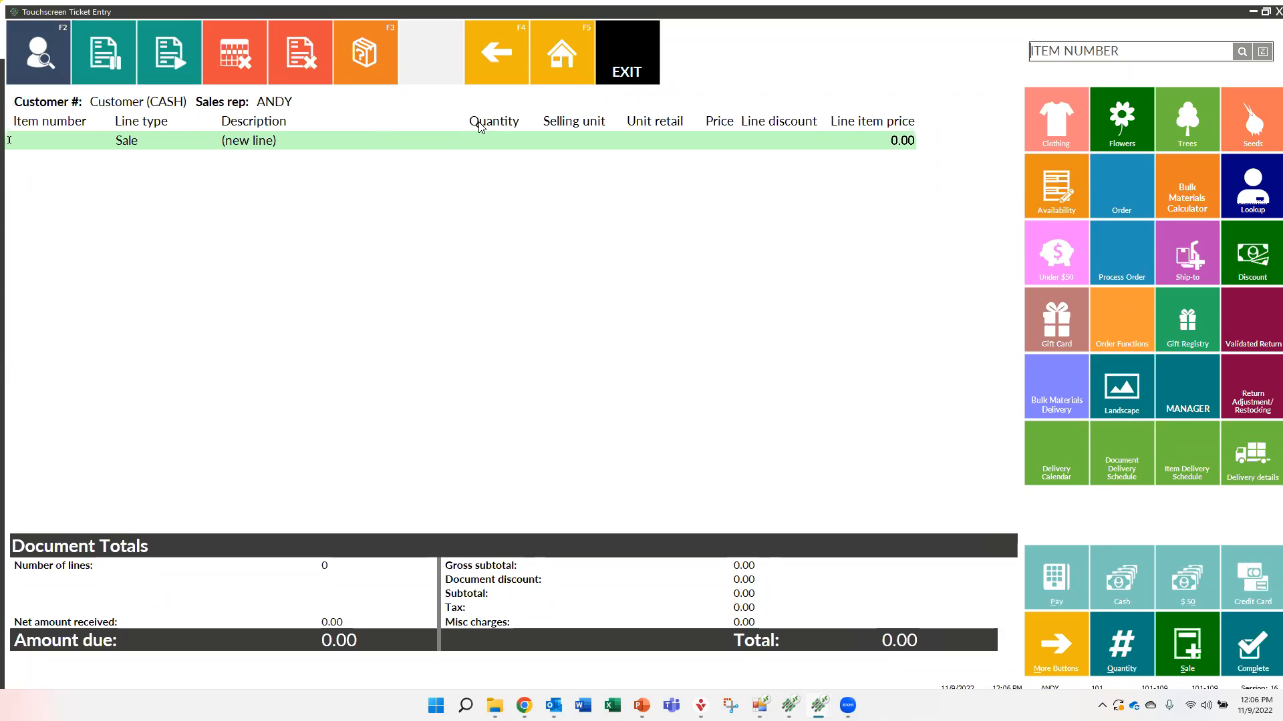
# Add the Tax amount (allocated) column to the visible columns of the ticket line grid using the column designer
pyautogui.rightClick(258, 126)
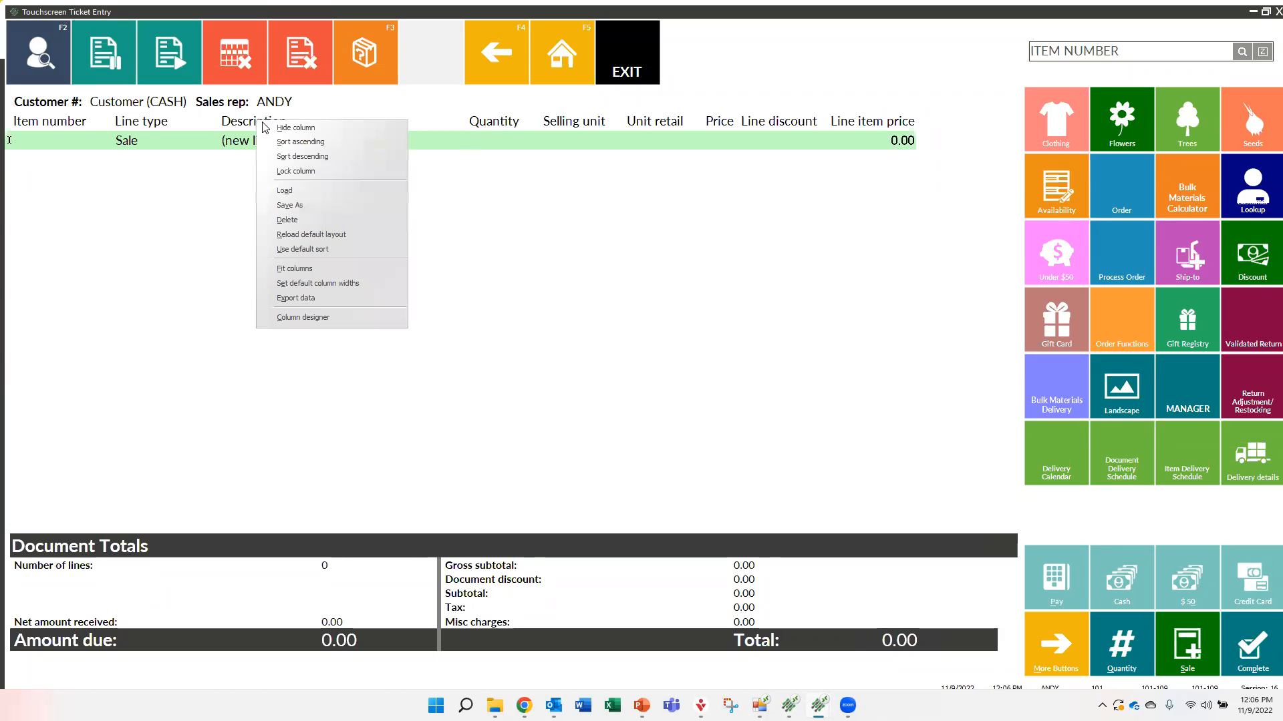
pyautogui.click(296, 318)
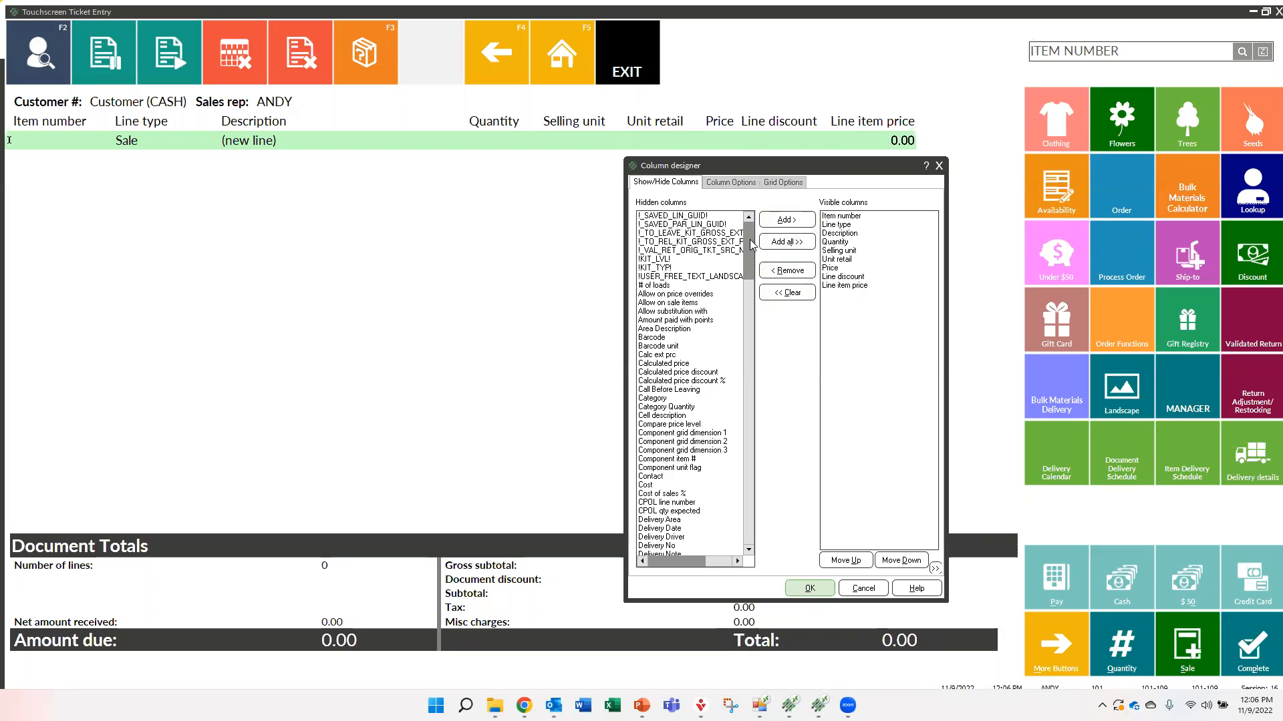
pyautogui.scroll(-2, 745, 262)
pyautogui.moveTo(745, 263); pyautogui.dragTo(716, 494)
pyautogui.scroll(-4, 717, 497)
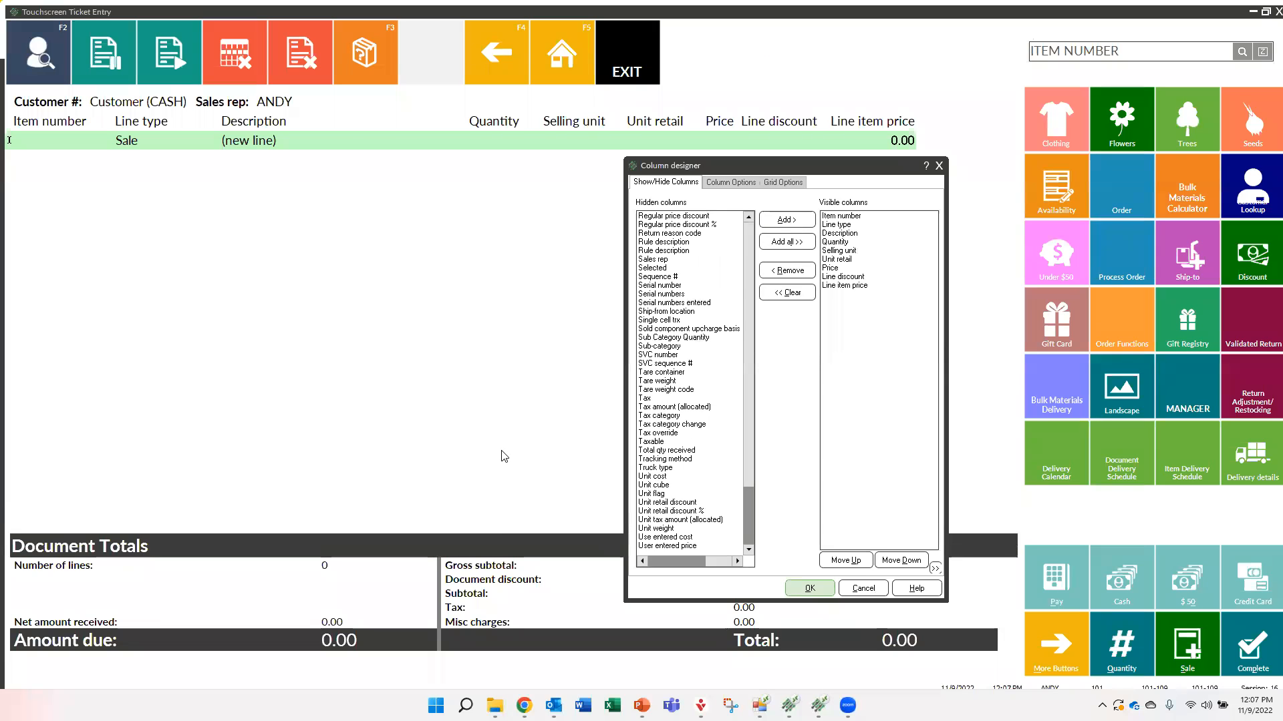
pyautogui.click(666, 409)
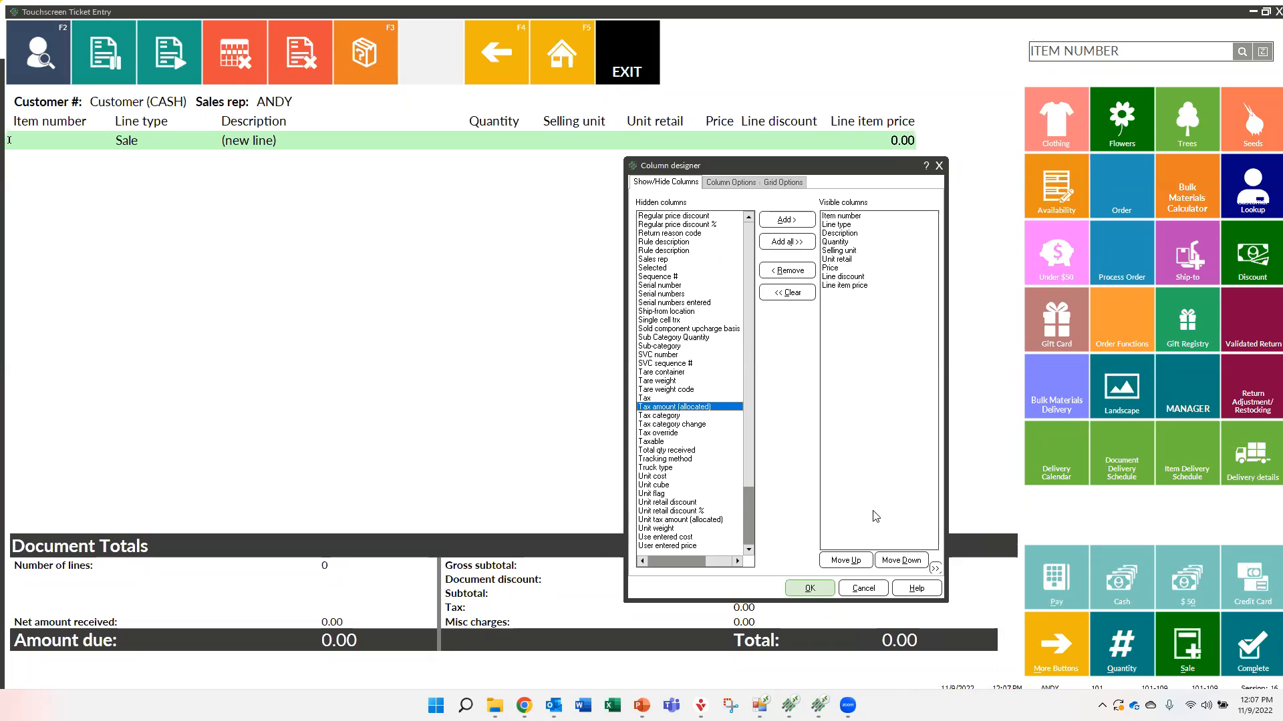
pyautogui.click(786, 220)
pyautogui.click(860, 295)
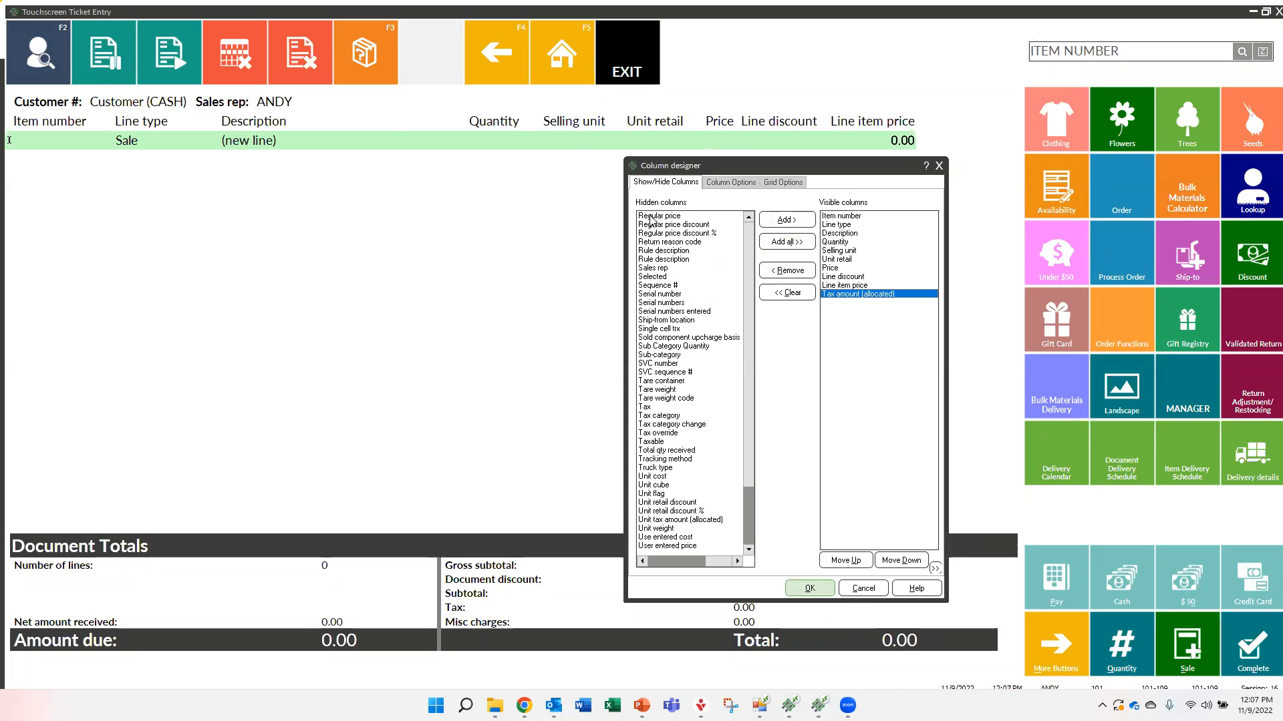
pyautogui.click(807, 588)
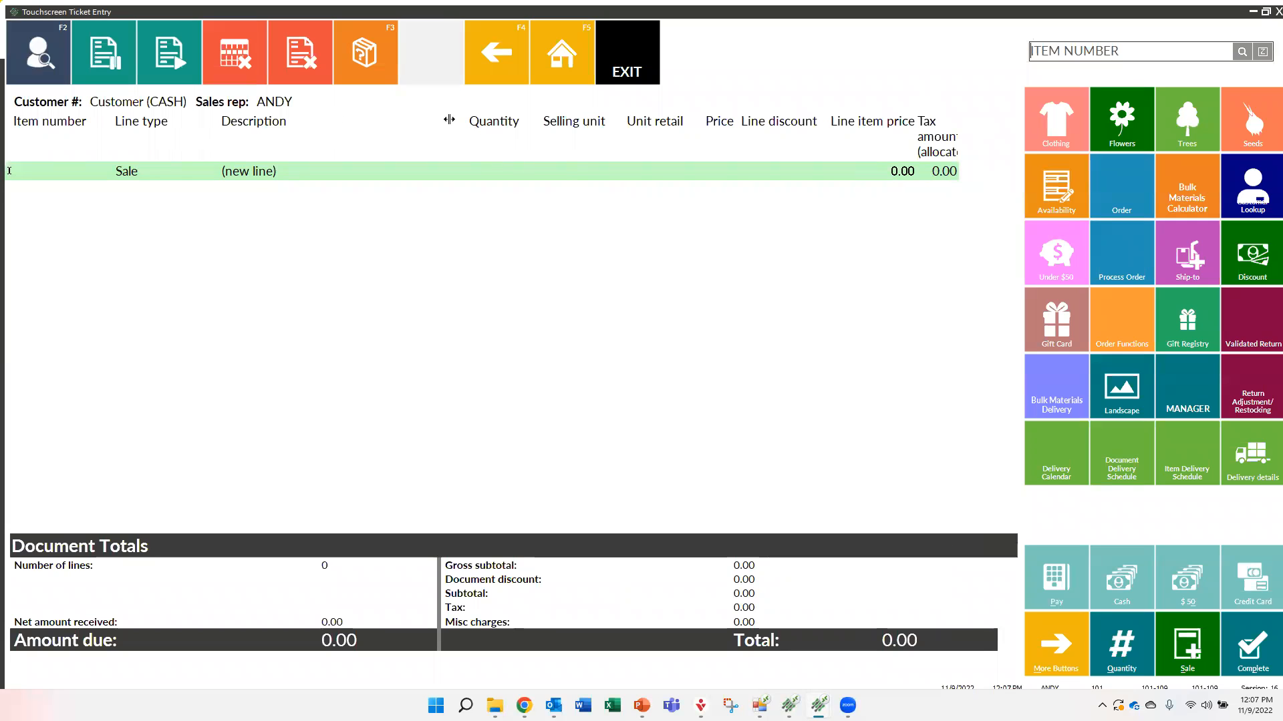
# Narrow the Description column and widen the Tax amount (allocated) column in the ticket line grid
pyautogui.moveTo(449, 119); pyautogui.dragTo(417, 117)
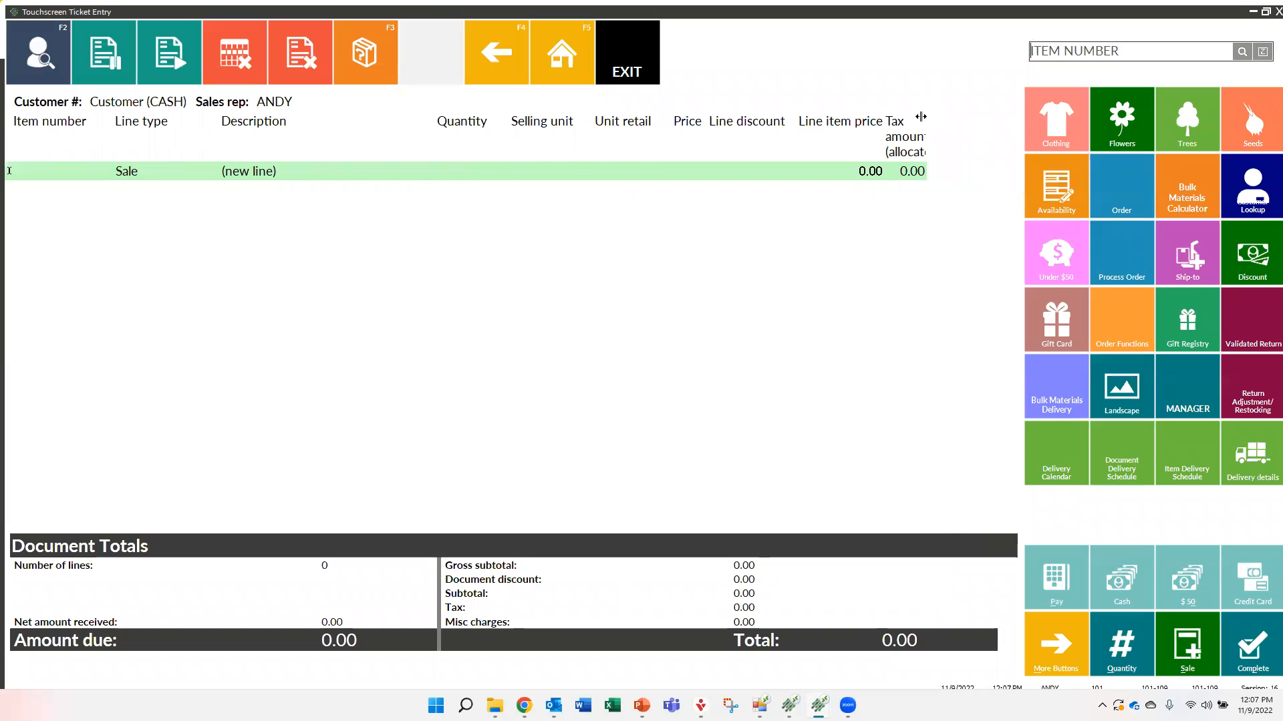
pyautogui.moveTo(946, 112); pyautogui.dragTo(961, 114)
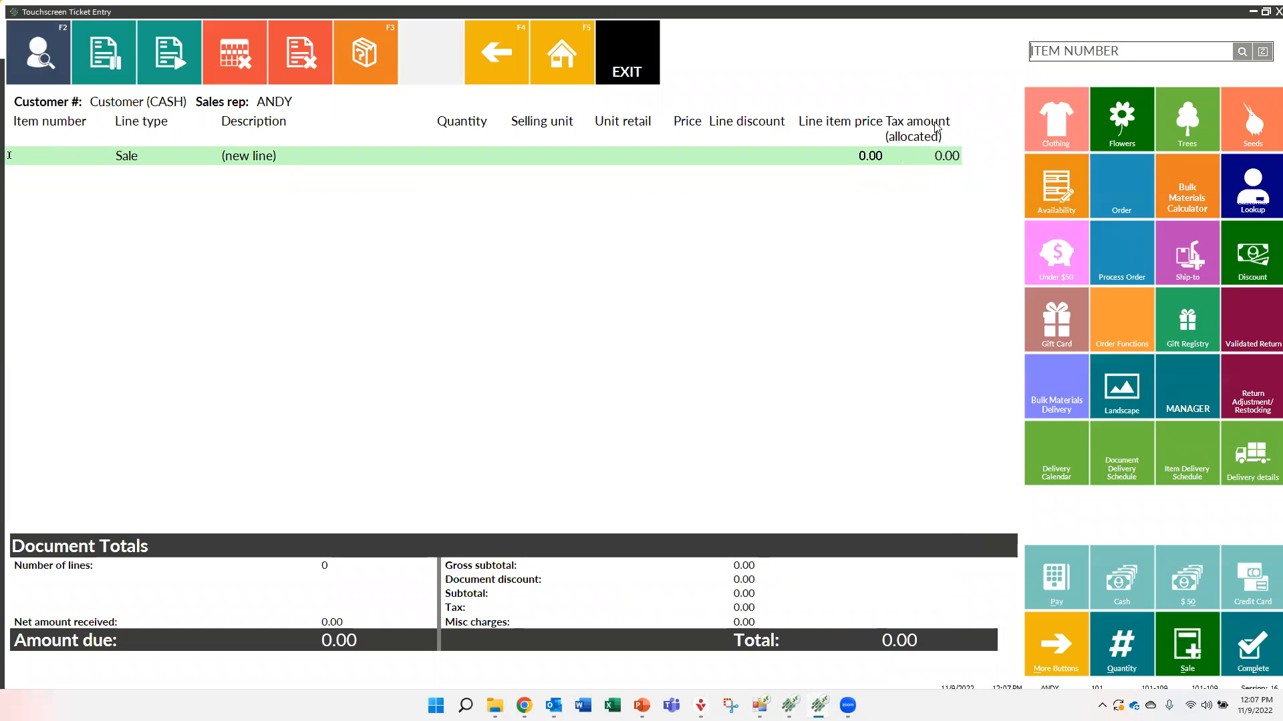
# Shorten the title of the Tax amount (allocated) column to "Tax amount" in the column designer's column options
pyautogui.rightClick(802, 123)
pyautogui.click(827, 317)
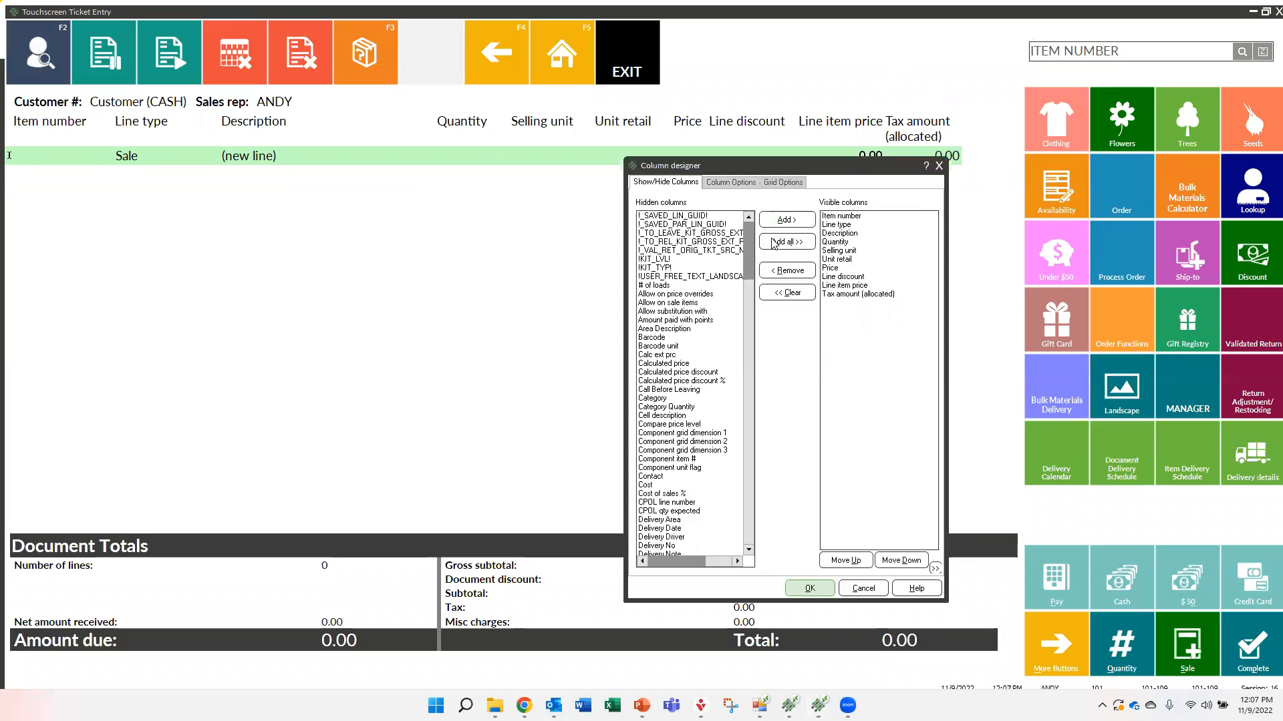
pyautogui.click(737, 184)
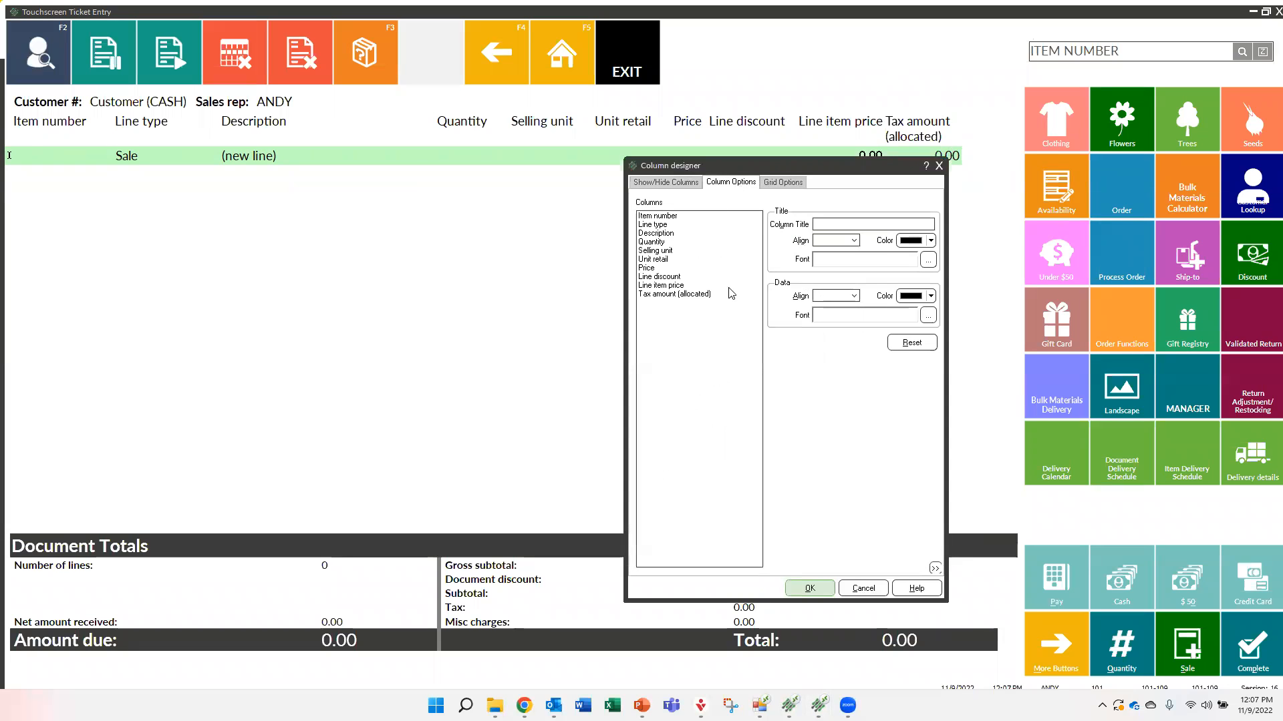
pyautogui.click(664, 295)
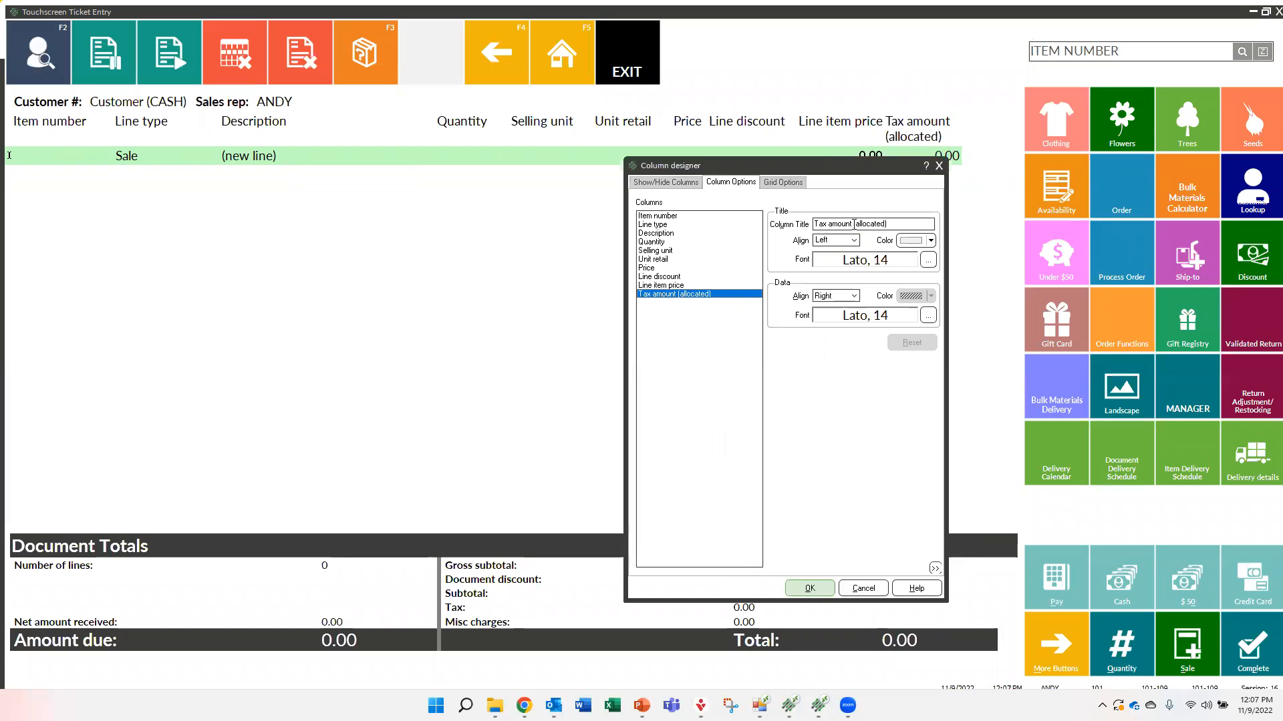
pyautogui.moveTo(853, 224); pyautogui.dragTo(912, 225)
pyautogui.press('BackSpace')
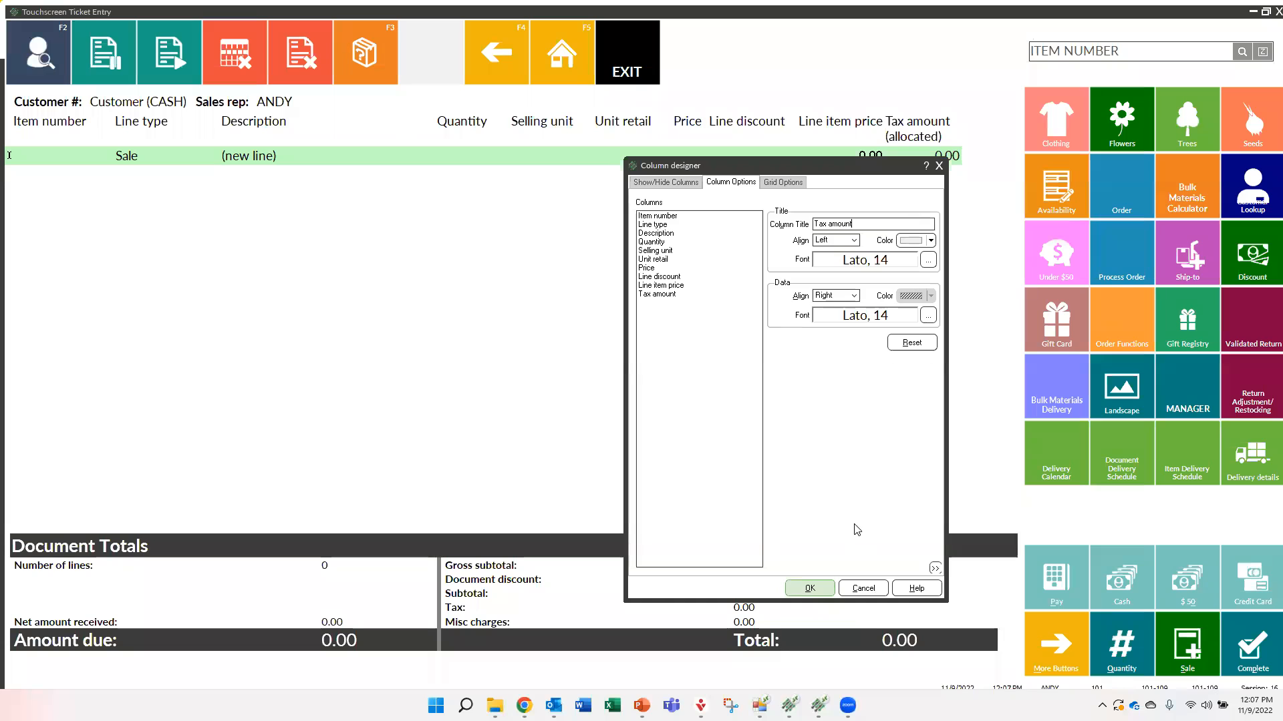
pyautogui.click(810, 589)
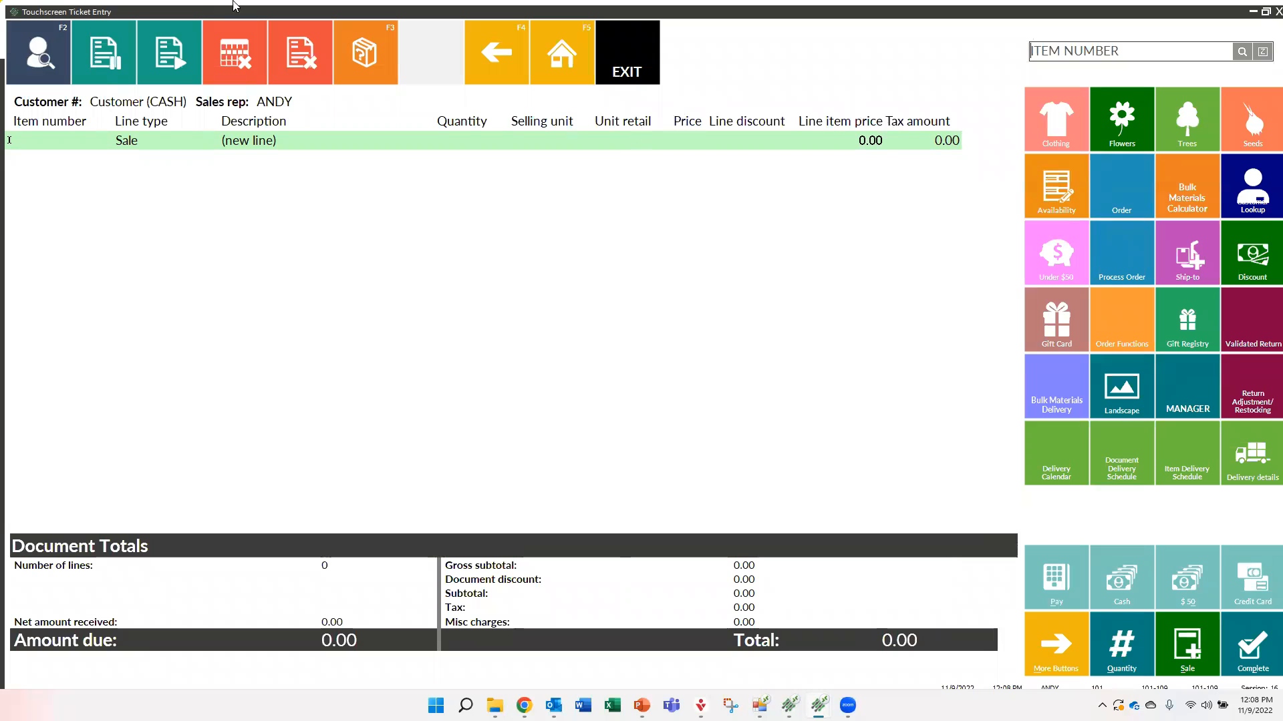
pyautogui.rightClick(442, 126)
pyautogui.click(473, 211)
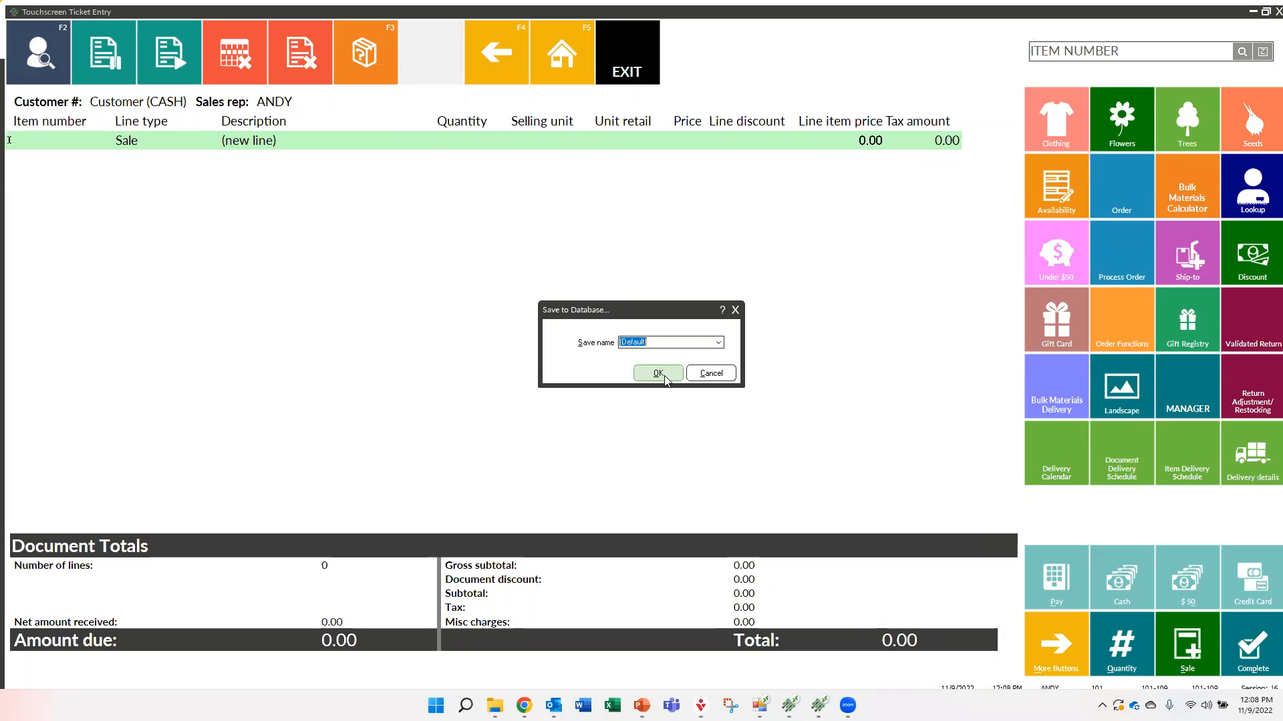
pyautogui.click(707, 374)
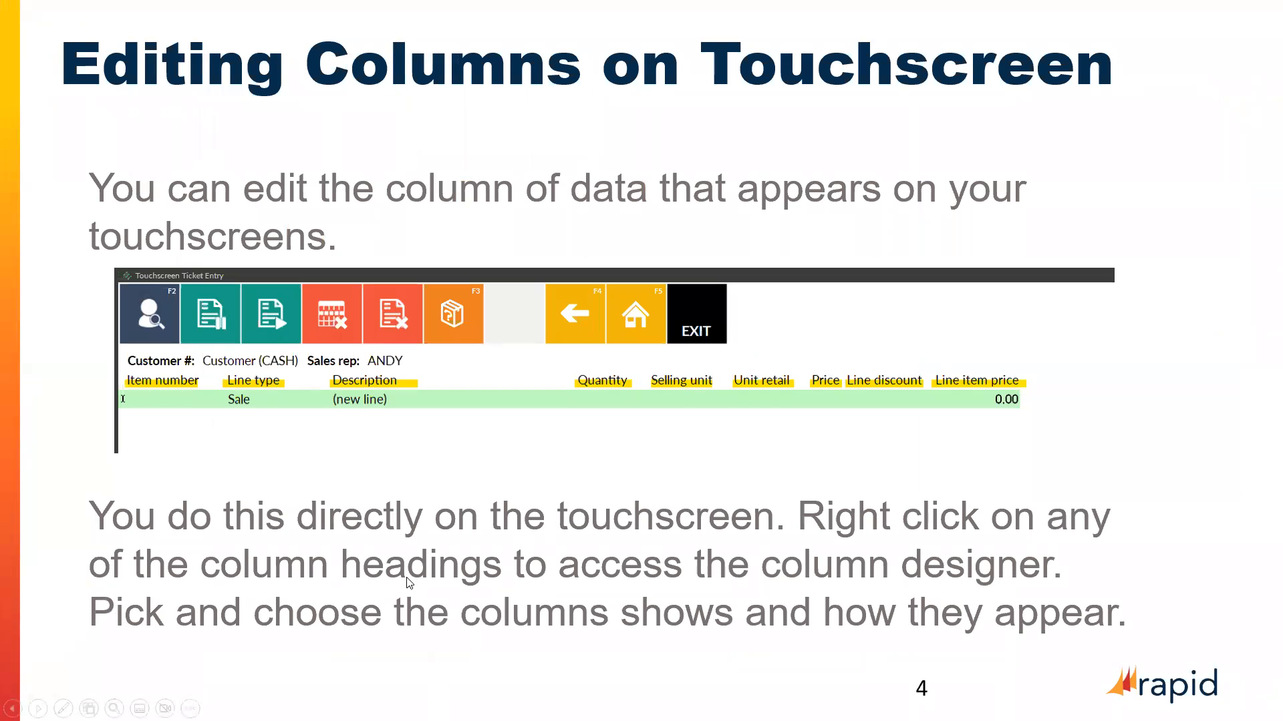
pyautogui.click(406, 578)
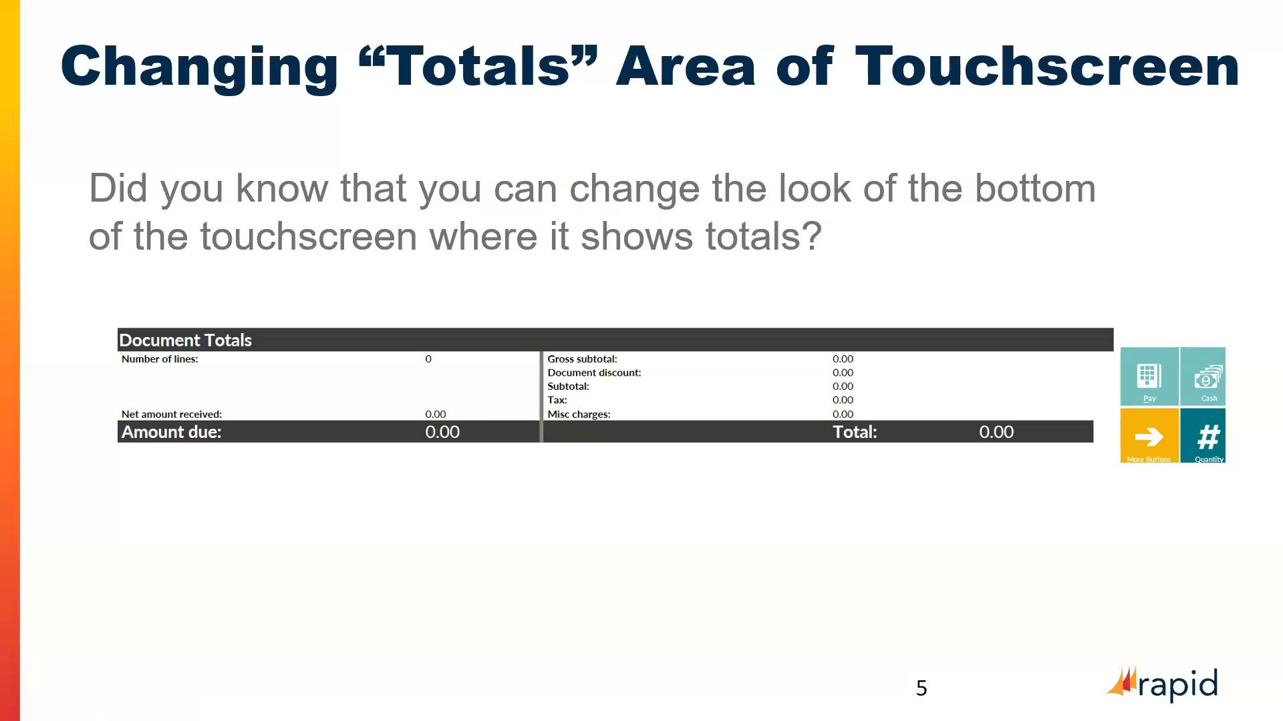
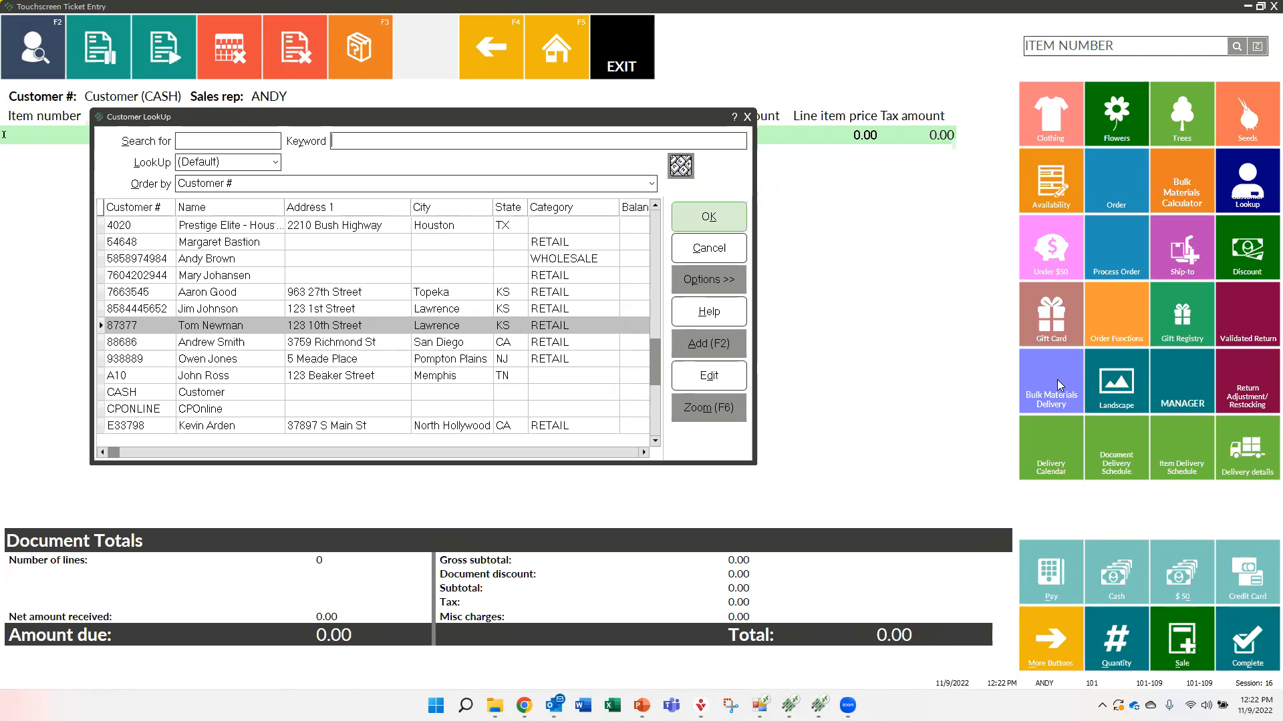
# Select the highlighted retail customer in Lawrence and order 15 cubic yards of Organic Humic Compost -AgPro (item 100008)
pyautogui.doubleClick(208, 328)
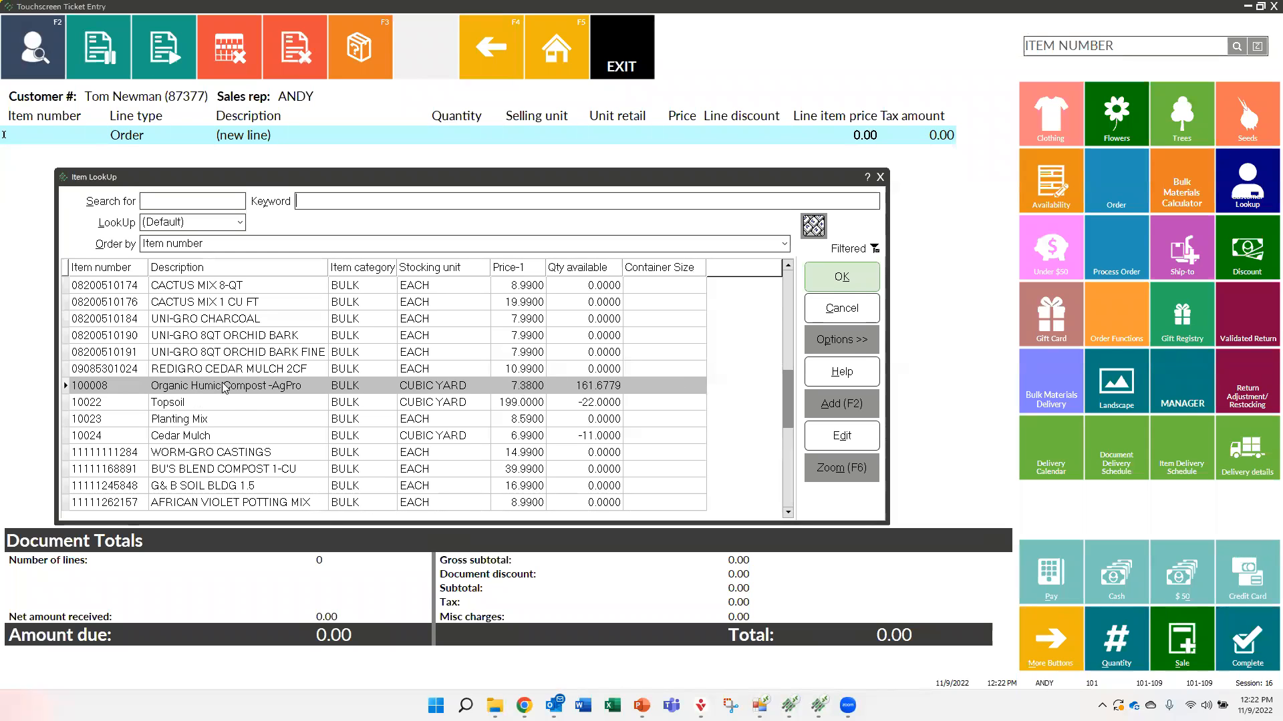
pyautogui.doubleClick(176, 391)
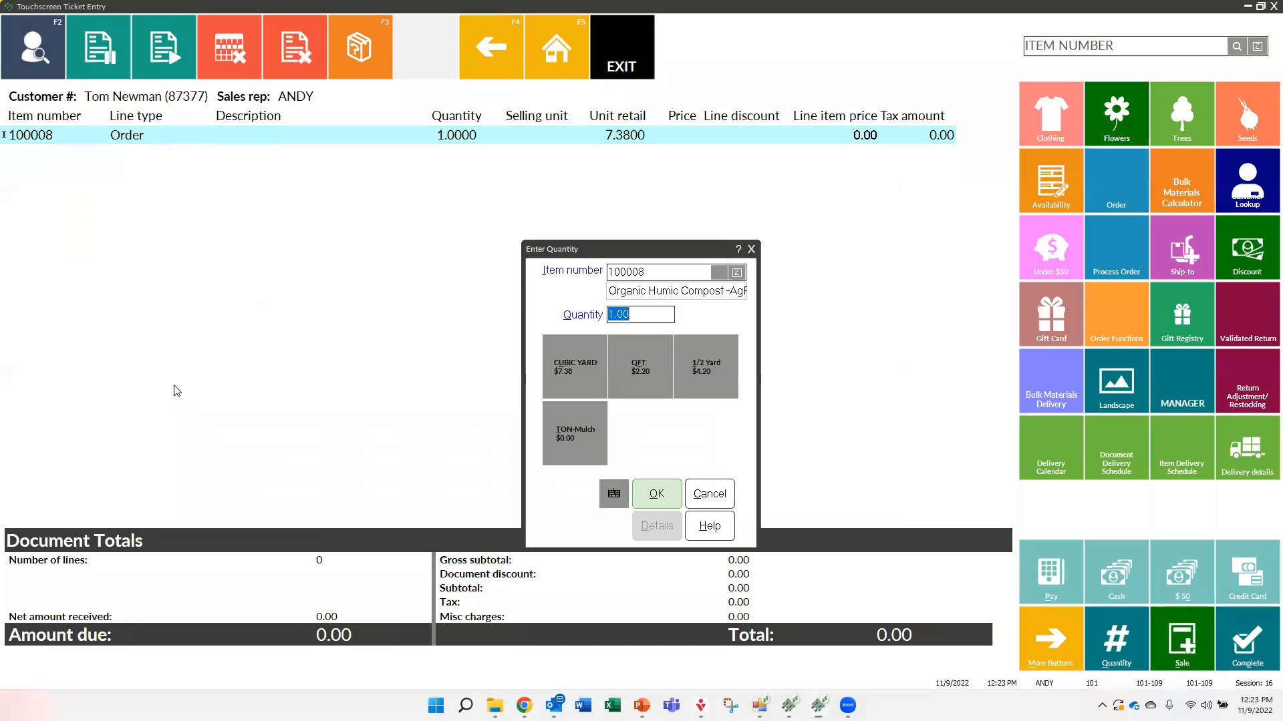
pyautogui.write('15')
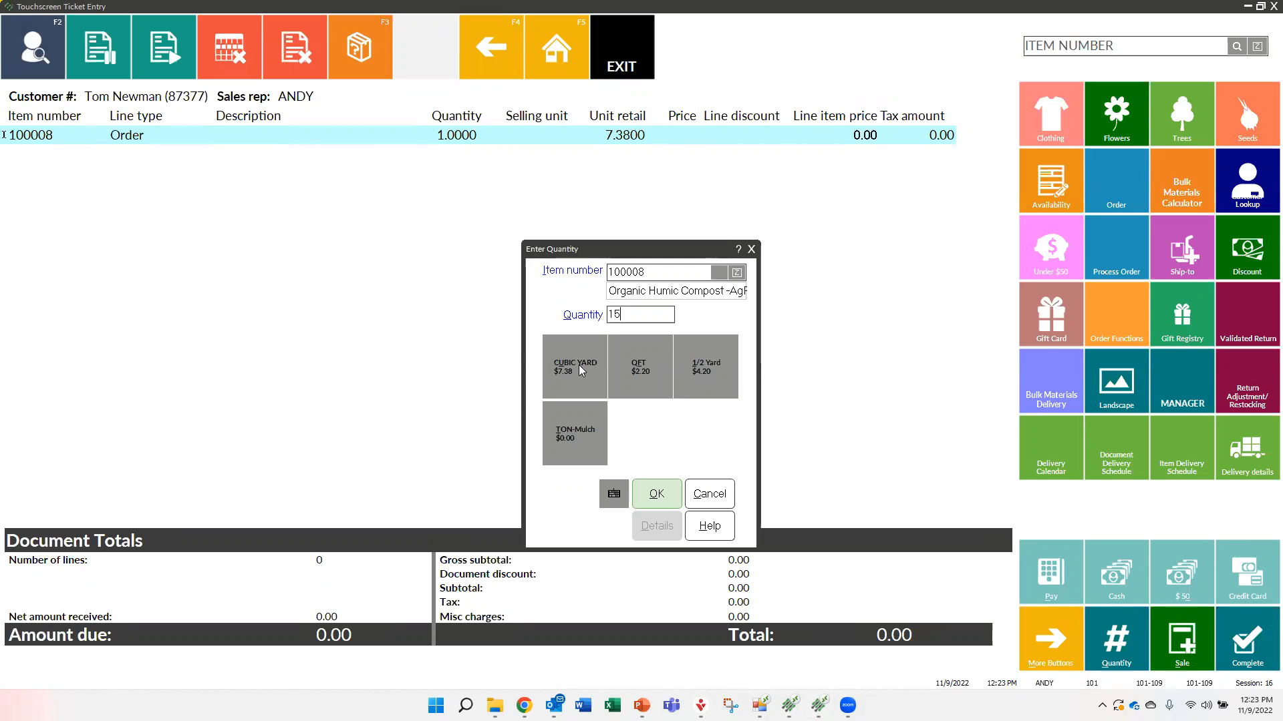
pyautogui.click(579, 366)
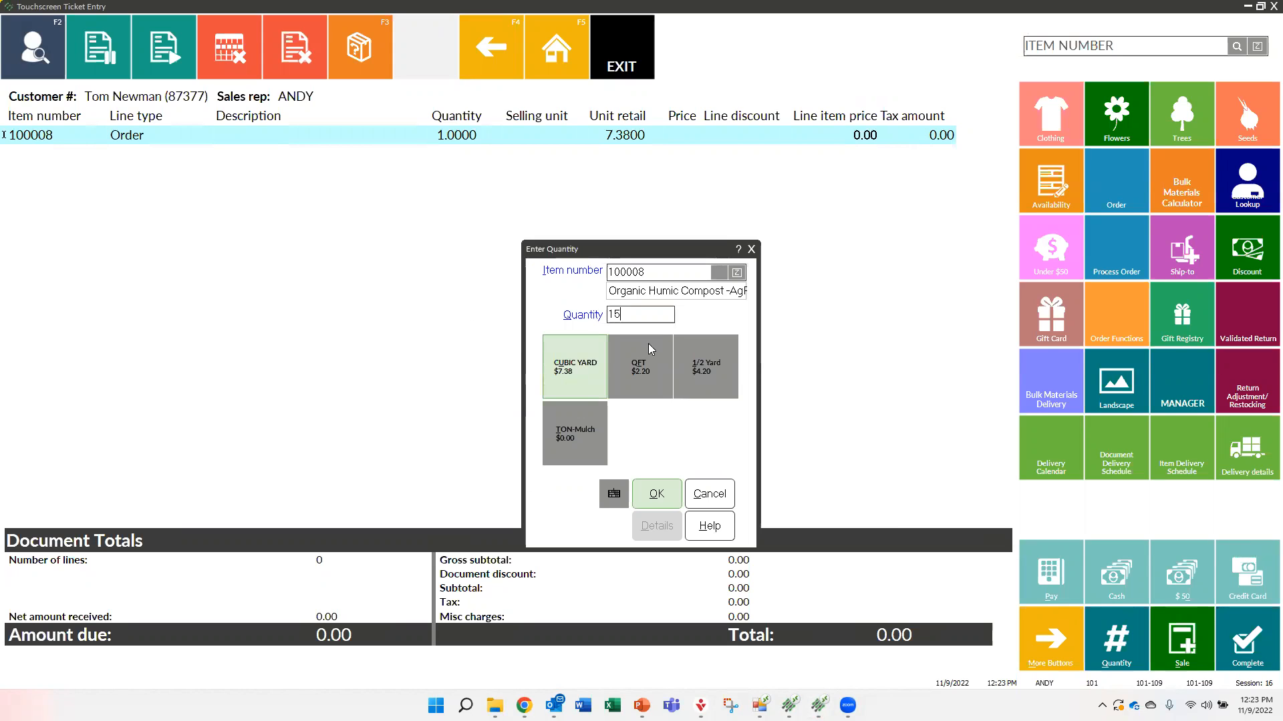
pyautogui.click(654, 493)
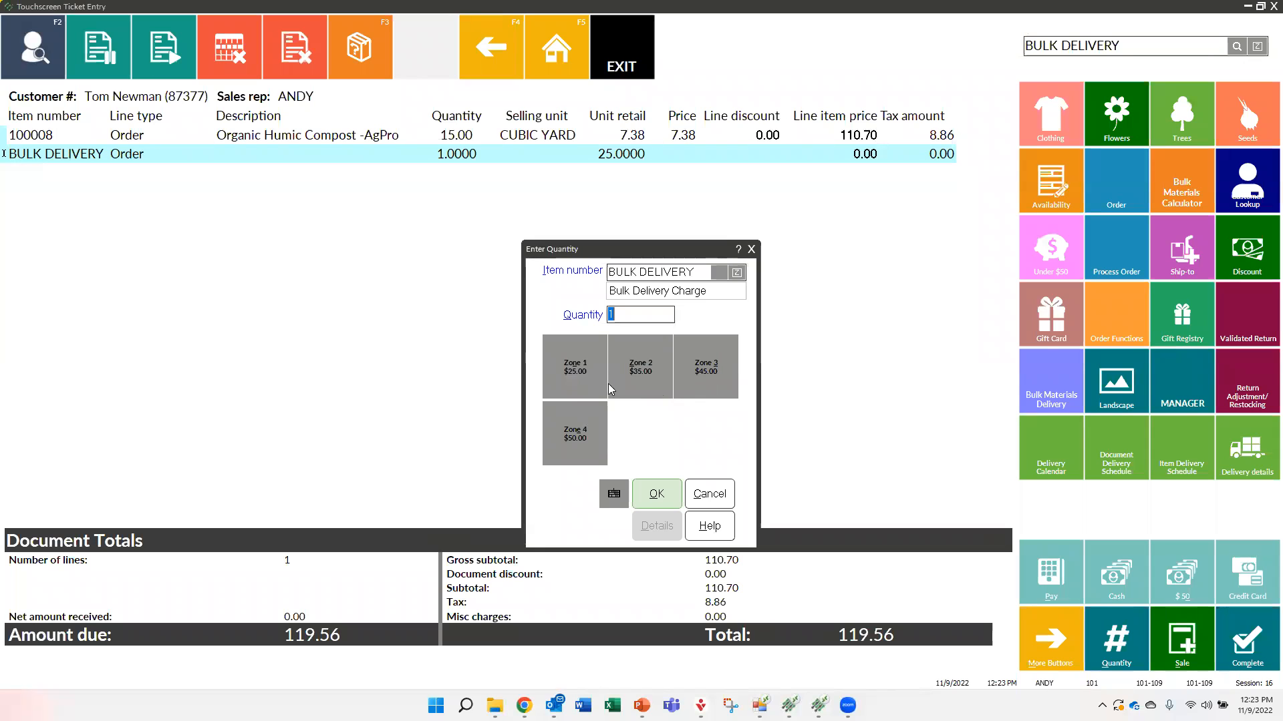
# Add the Bulk Delivery Charge for Zone 2 to the order, and void the ticket
pyautogui.click(644, 370)
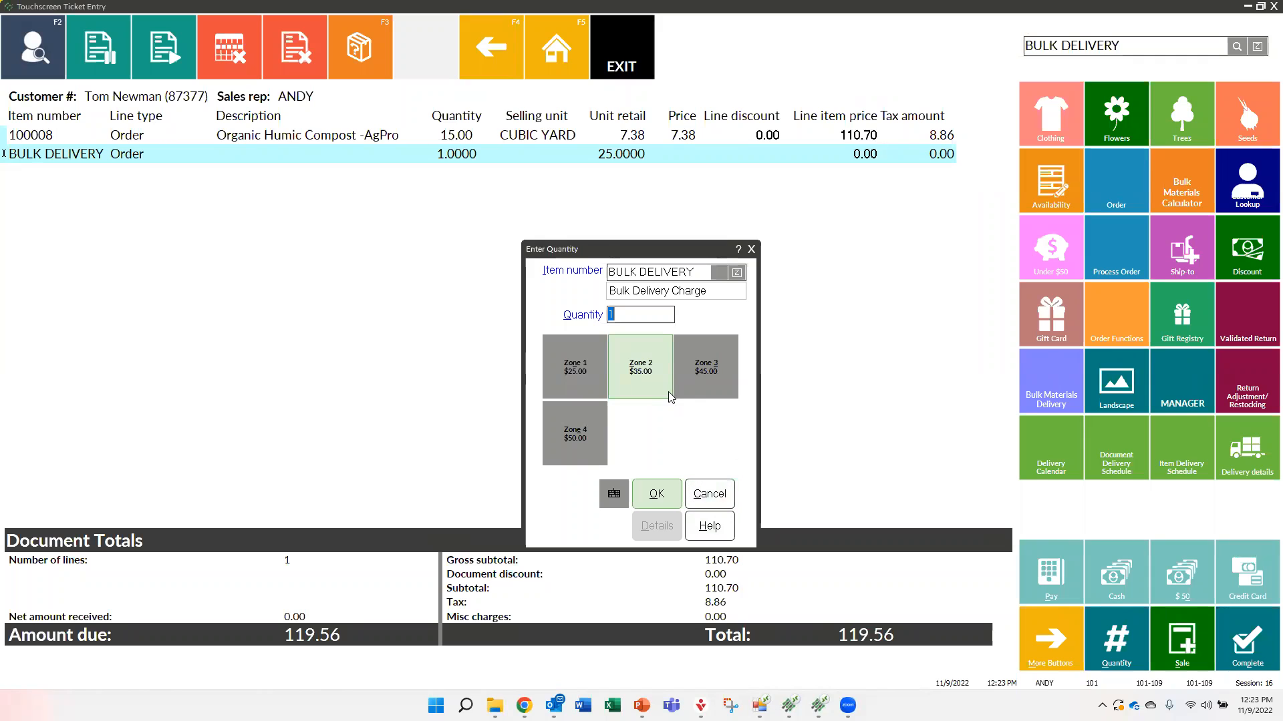
pyautogui.click(654, 494)
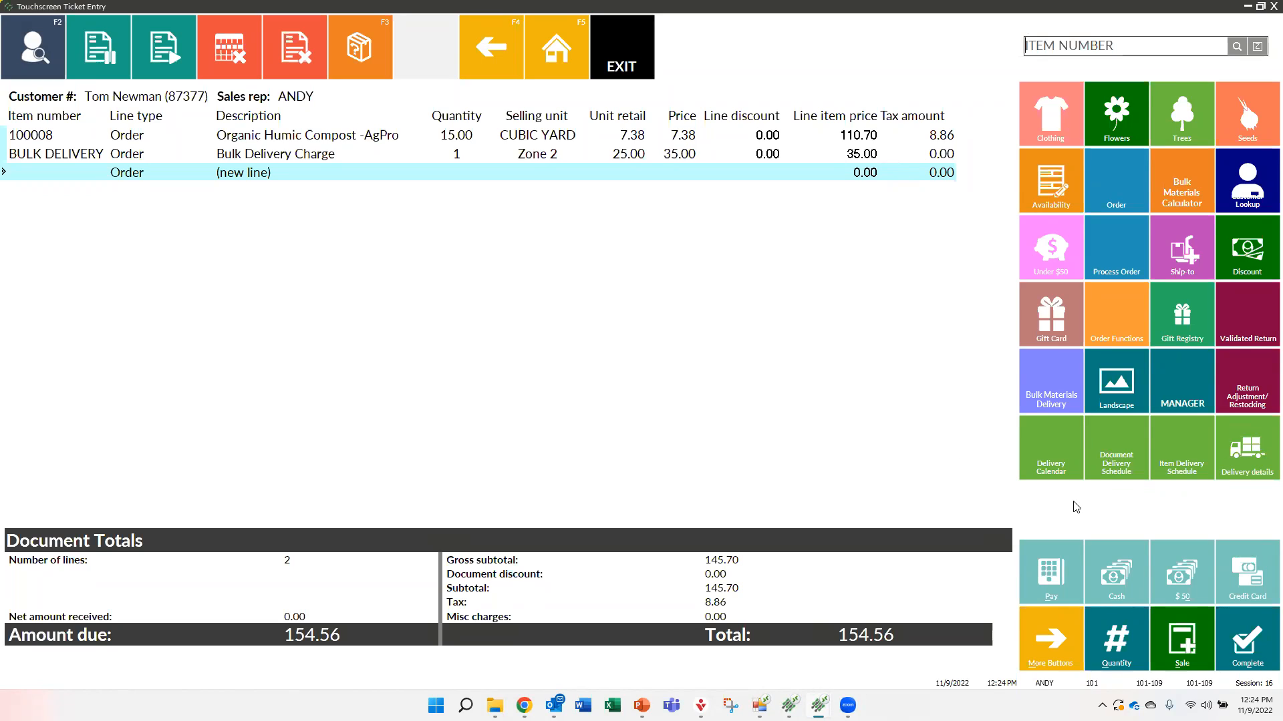
pyautogui.click(297, 45)
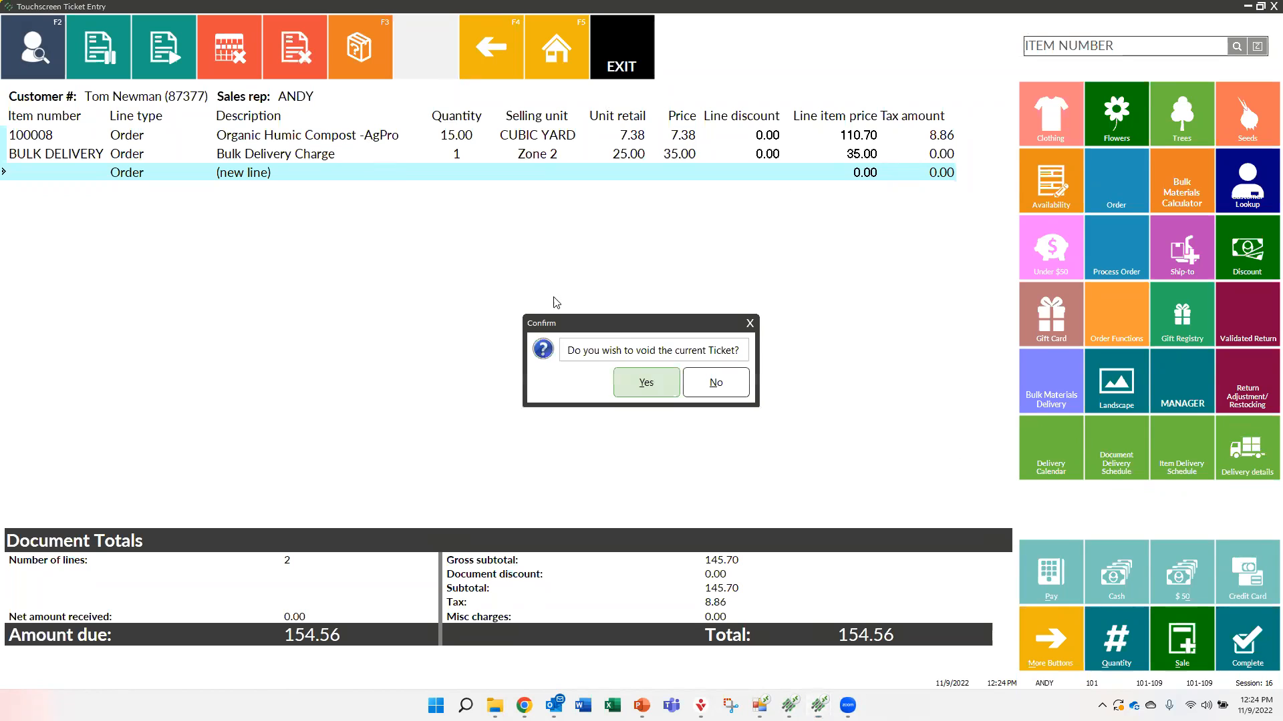
pyautogui.click(632, 383)
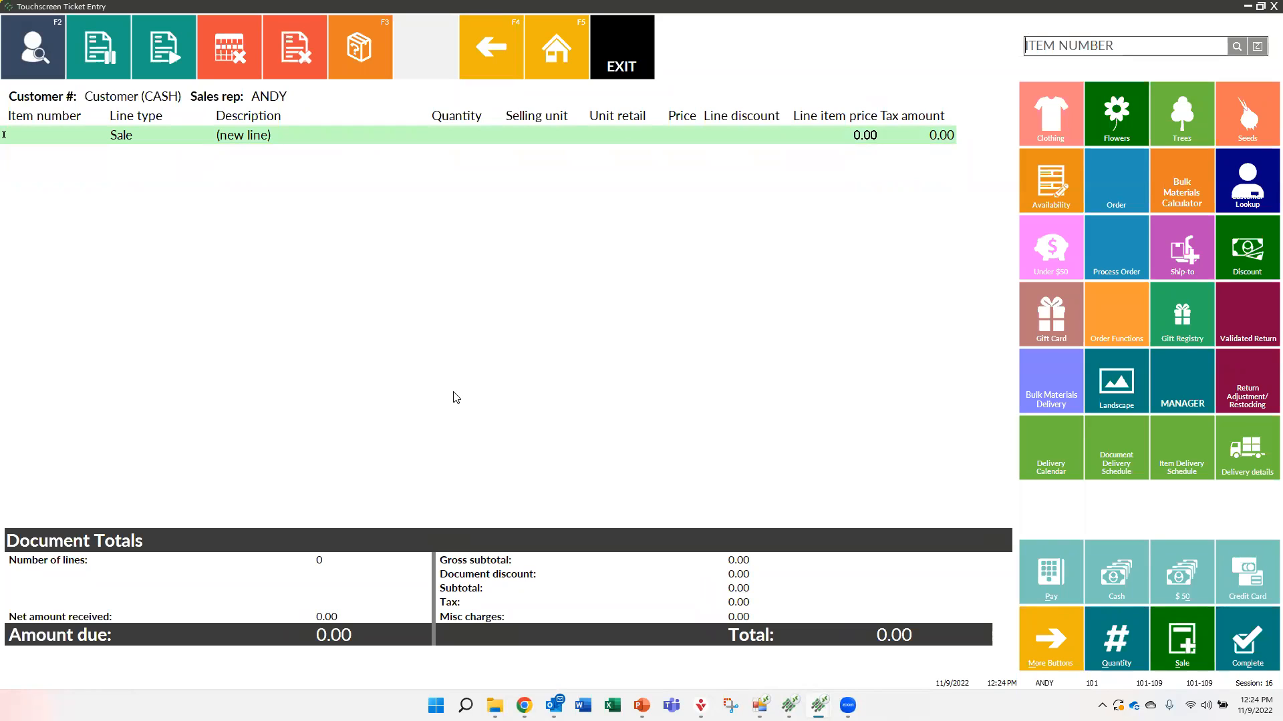
# Add the Garden Hose, 24-feet by entering 016861846, and assign the ticket to the customer Prestige Elite - Houston
pyautogui.write('016861846')
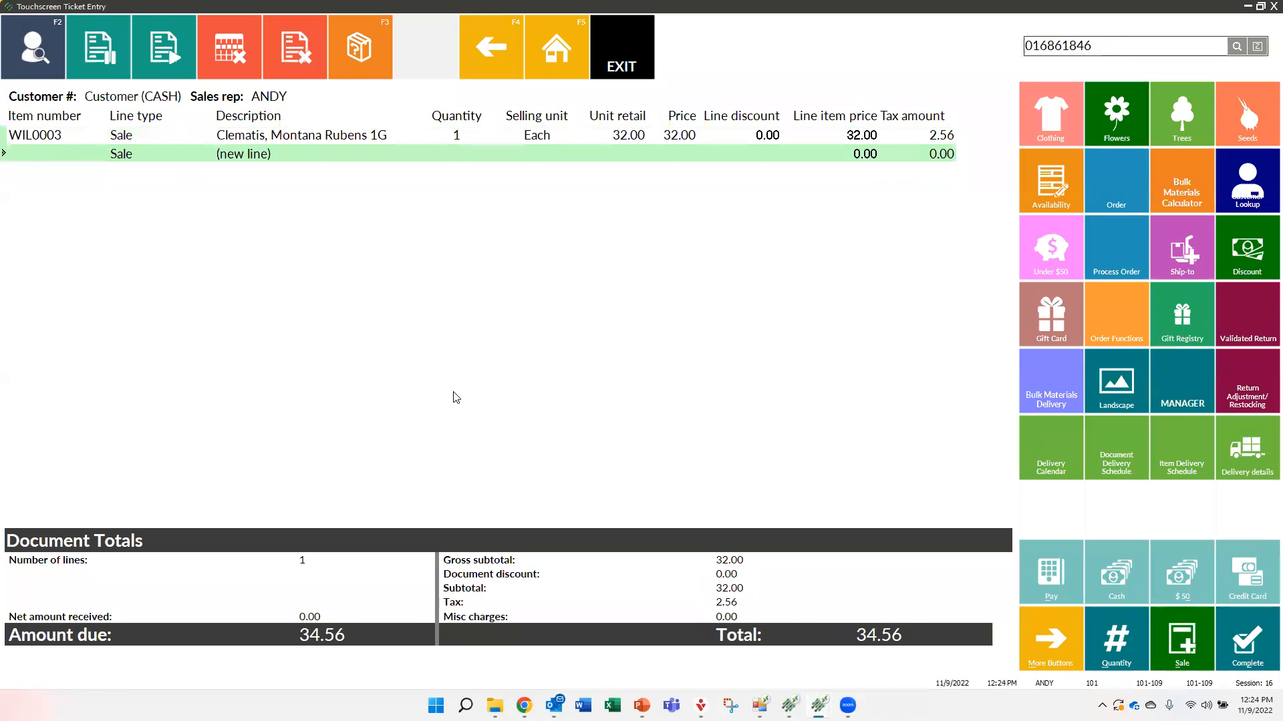
pyautogui.press('Return')
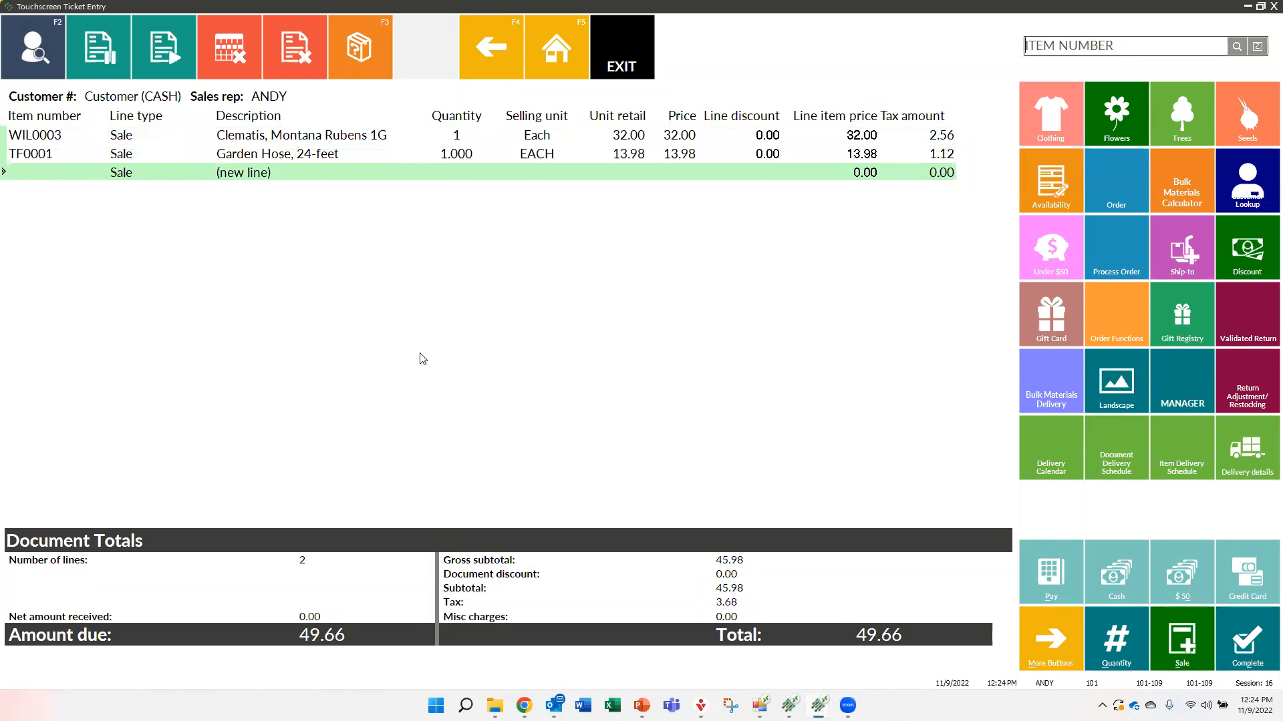
pyautogui.click(36, 53)
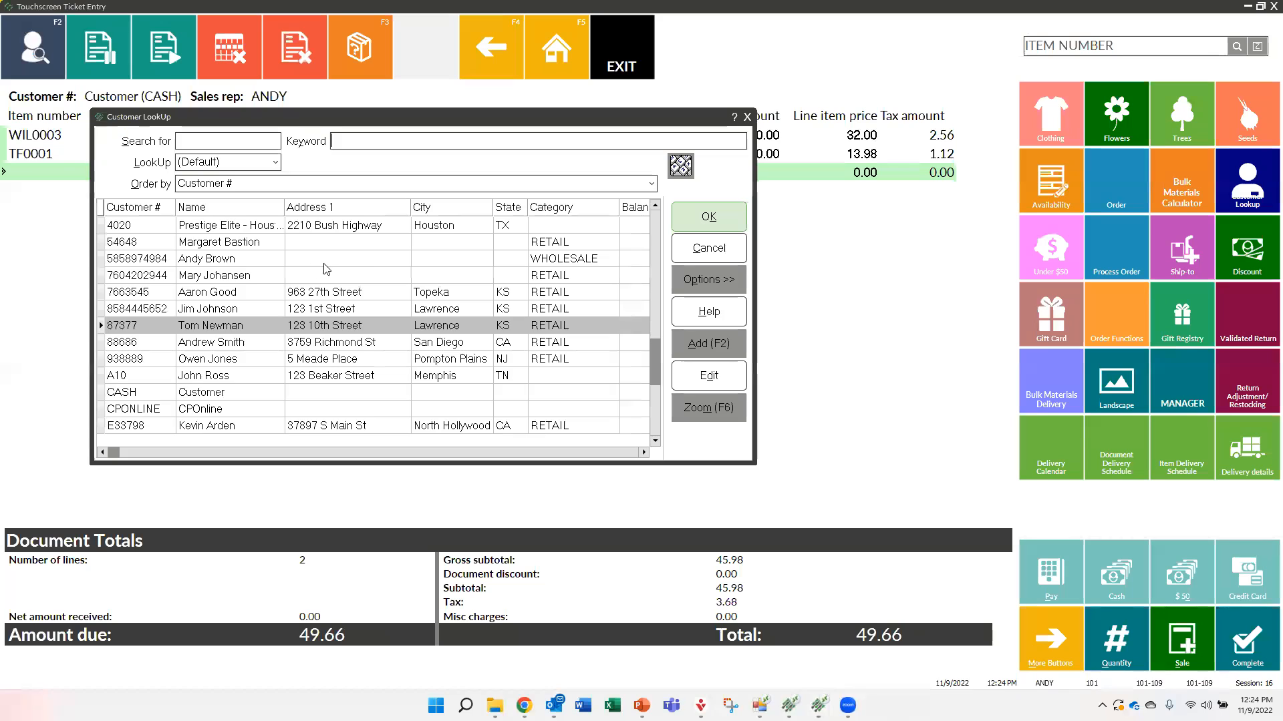
pyautogui.doubleClick(195, 226)
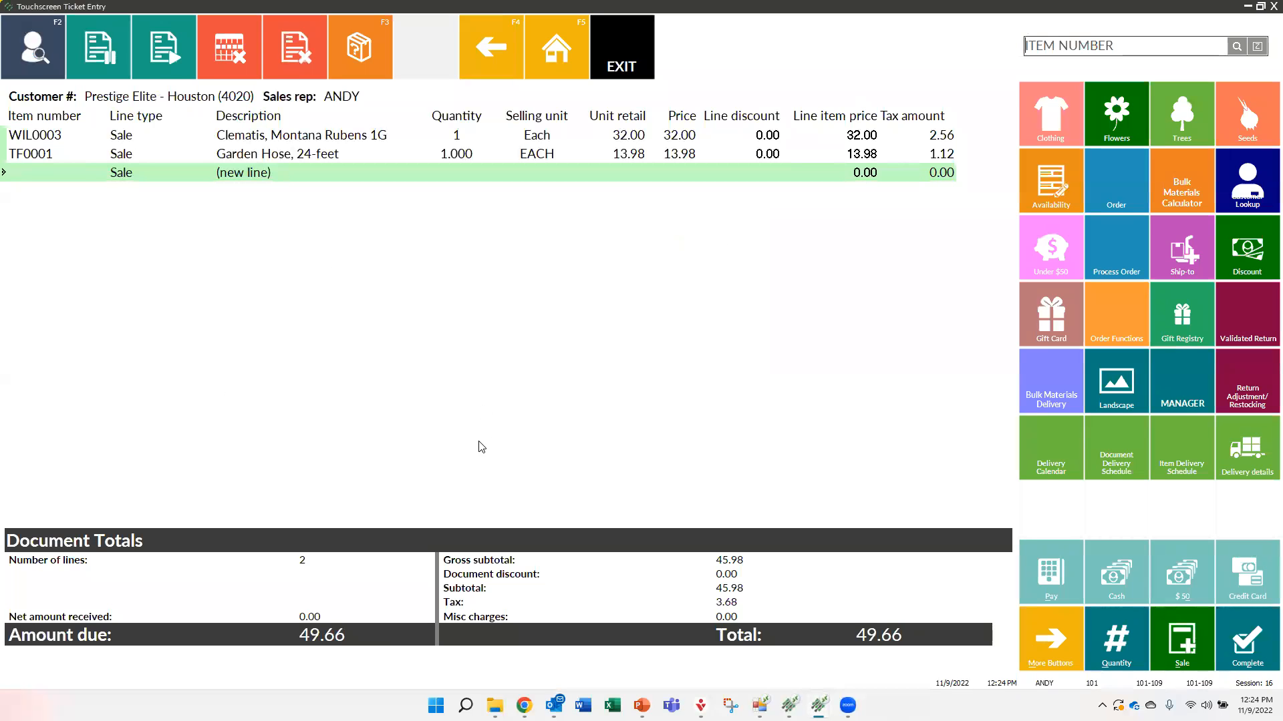
# Add a bulk materials order of 1 cubic yard of Organic Humic Compost -AgPro with Zone 1 delivery for Prestige Elite - Houston, and void the ticket
pyautogui.click(1047, 393)
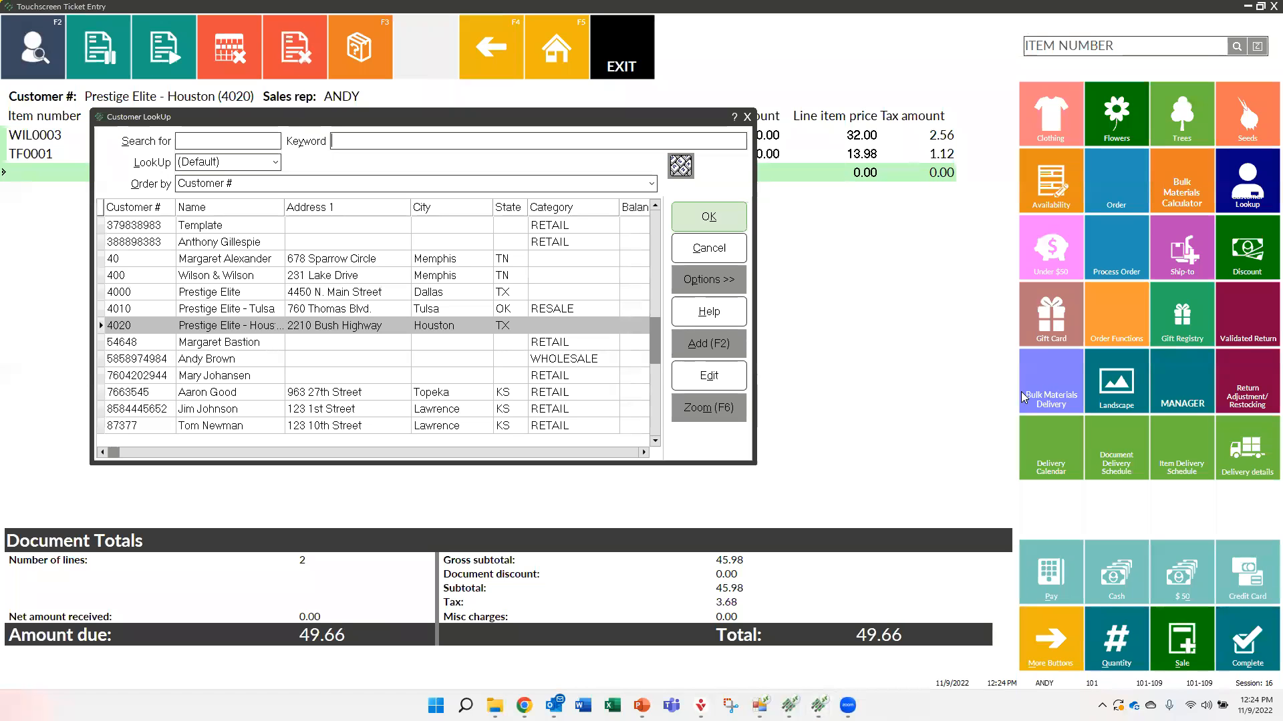
pyautogui.doubleClick(215, 328)
pyautogui.click(176, 375)
pyautogui.doubleClick(179, 386)
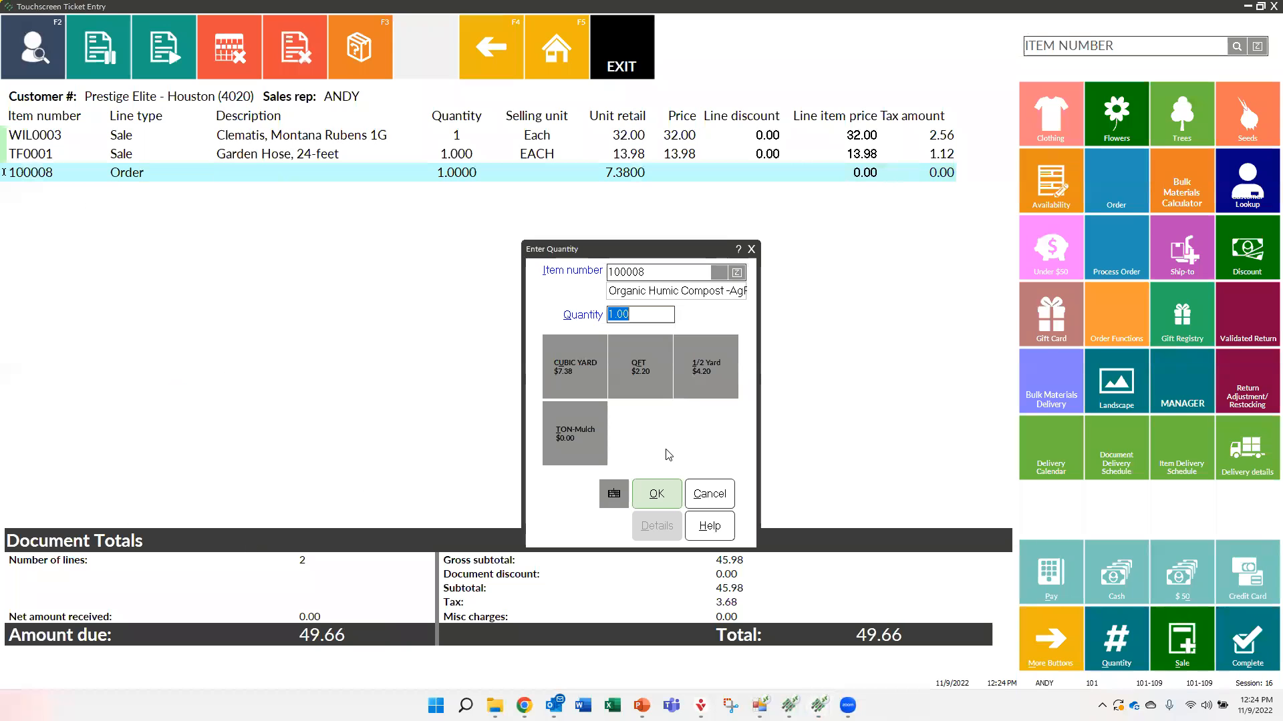
pyautogui.click(563, 371)
pyautogui.click(654, 493)
pyautogui.click(586, 357)
pyautogui.click(653, 493)
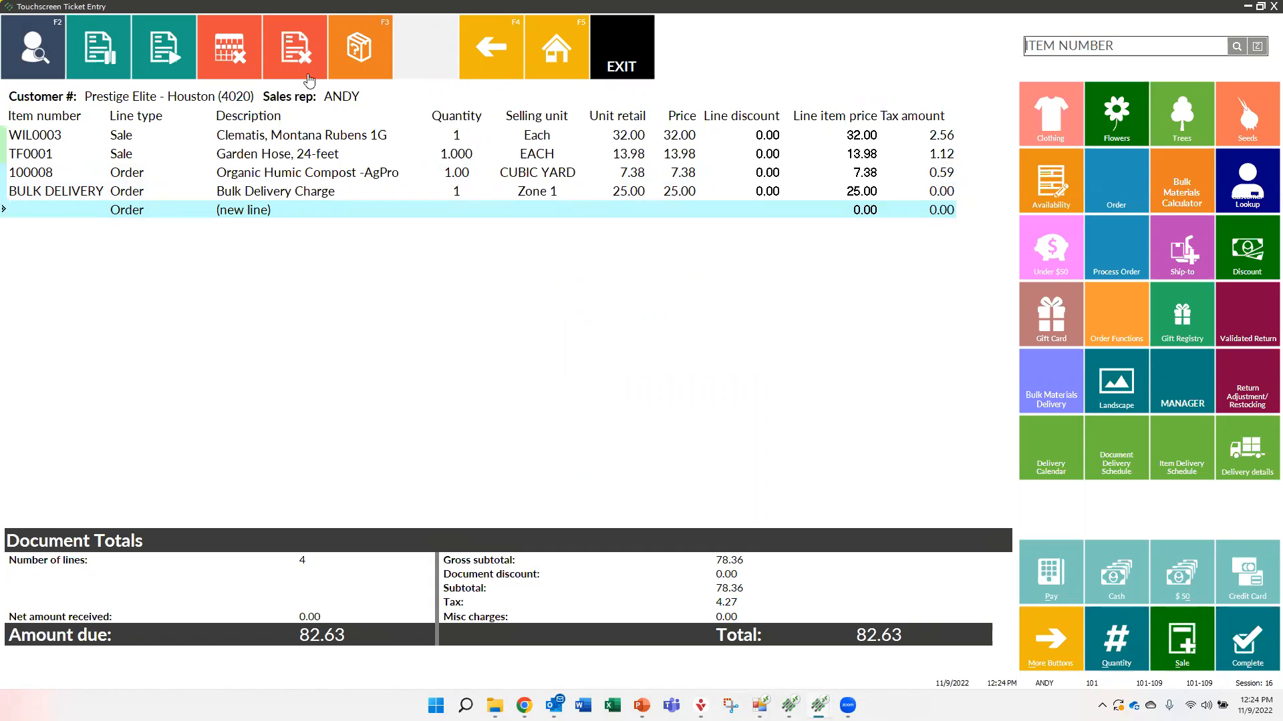
pyautogui.click(287, 42)
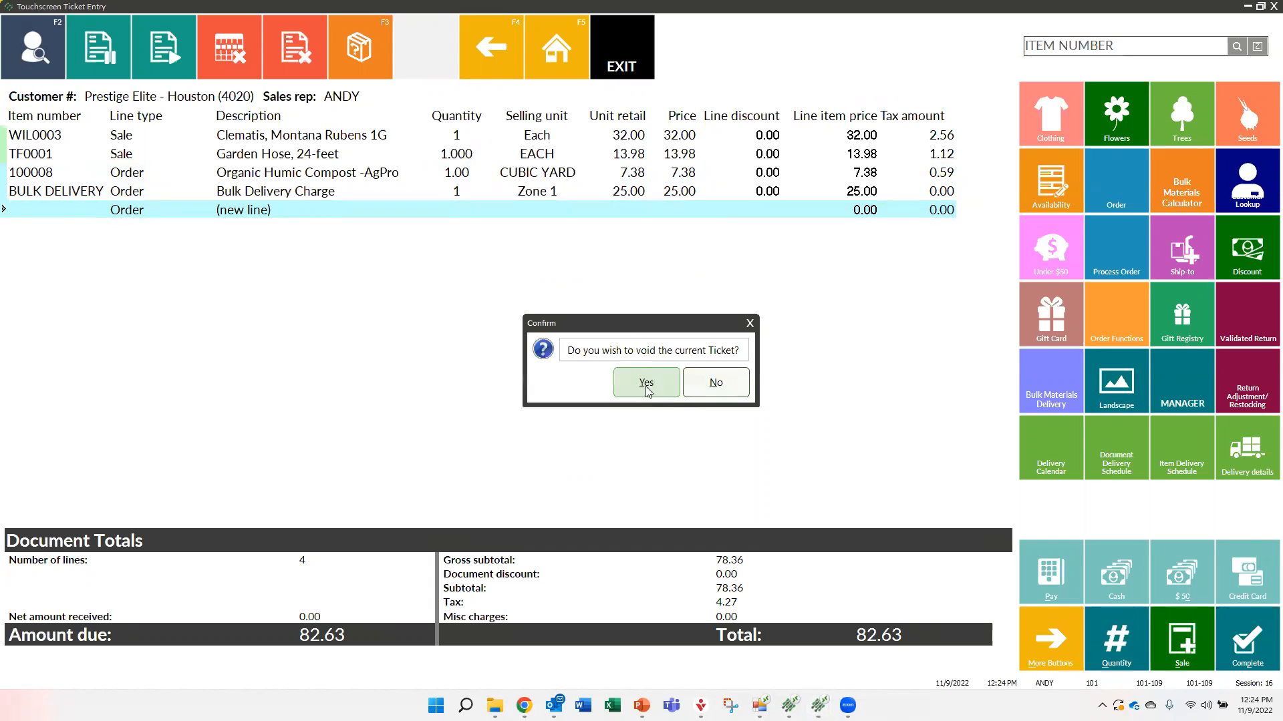
pyautogui.click(644, 385)
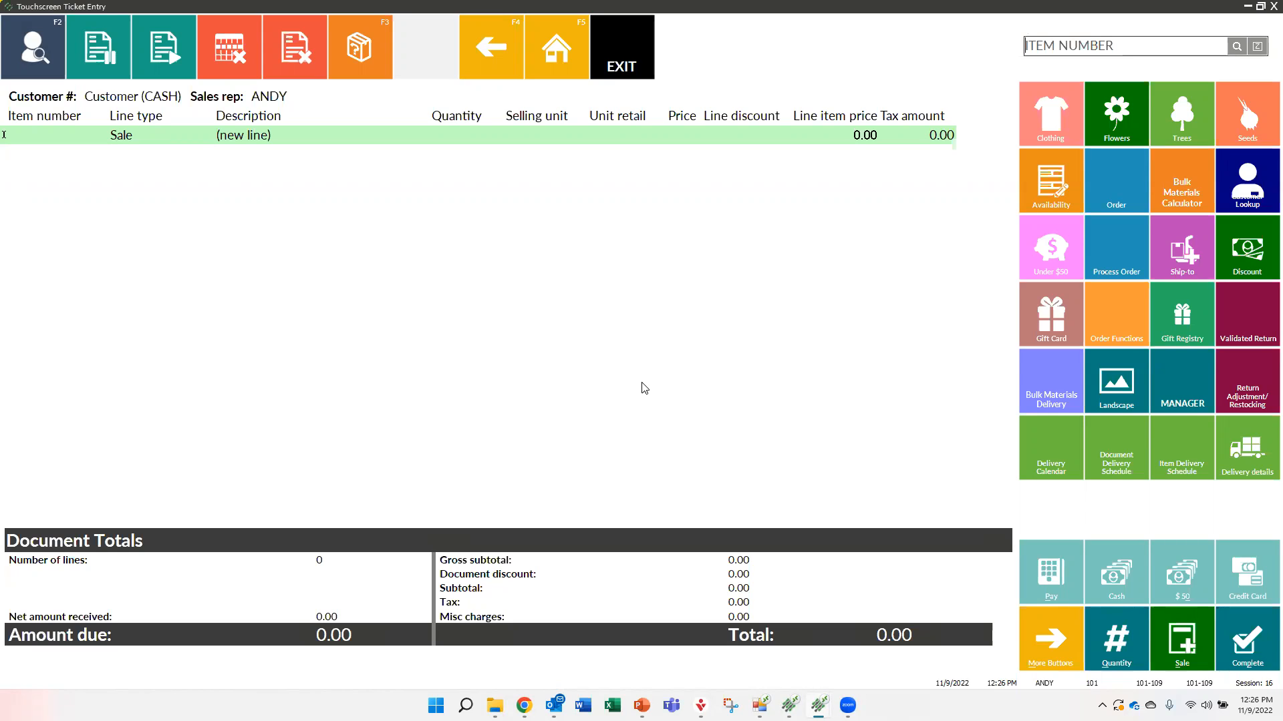
# Open the quote templates page within the landscape functions
pyautogui.click(1113, 384)
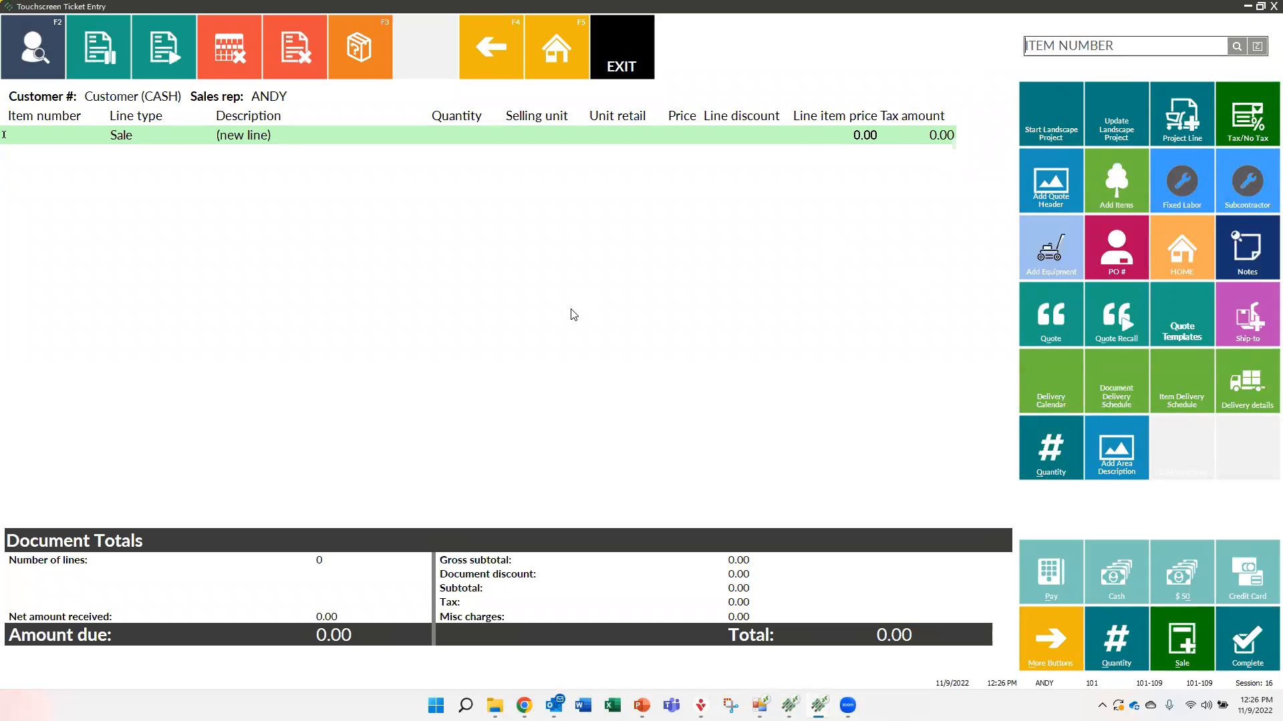
pyautogui.click(559, 53)
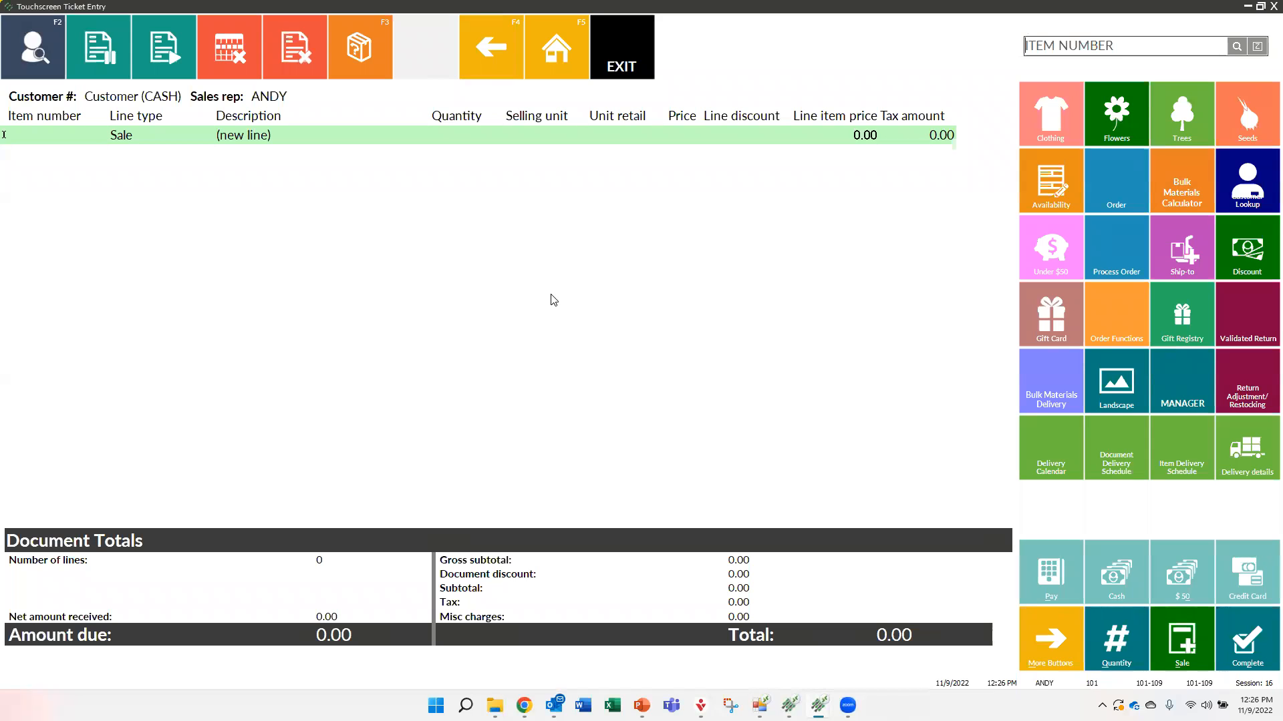
pyautogui.click(1102, 384)
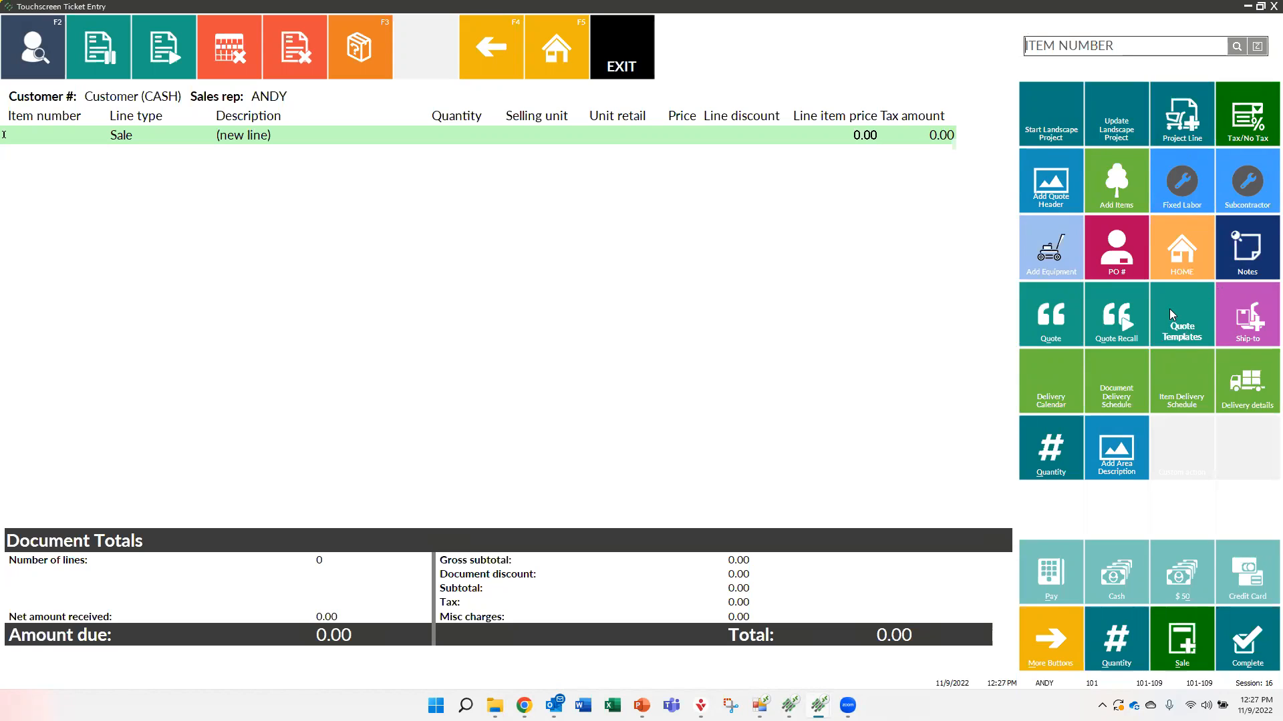
pyautogui.click(1175, 330)
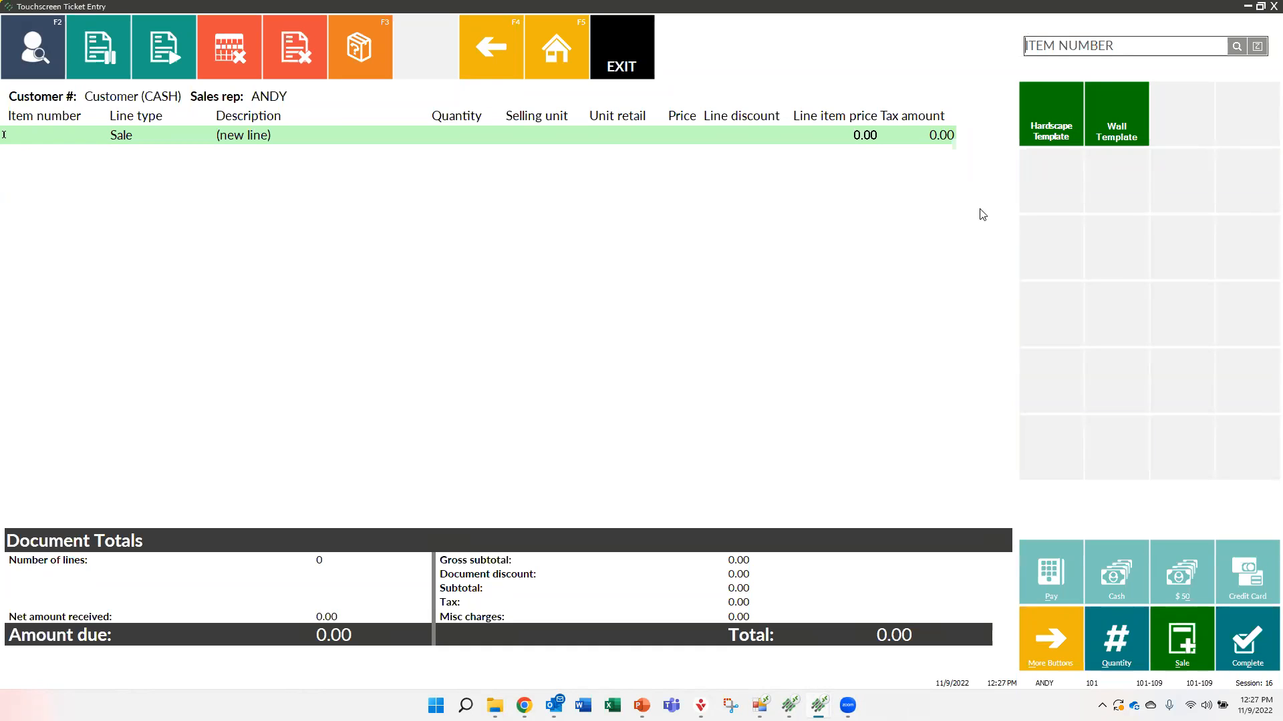
# Add 3 feet of Astroturf, 6' green nylon (CAM1000) to the ticket
pyautogui.write('CAM1000')
pyautogui.press('Return')
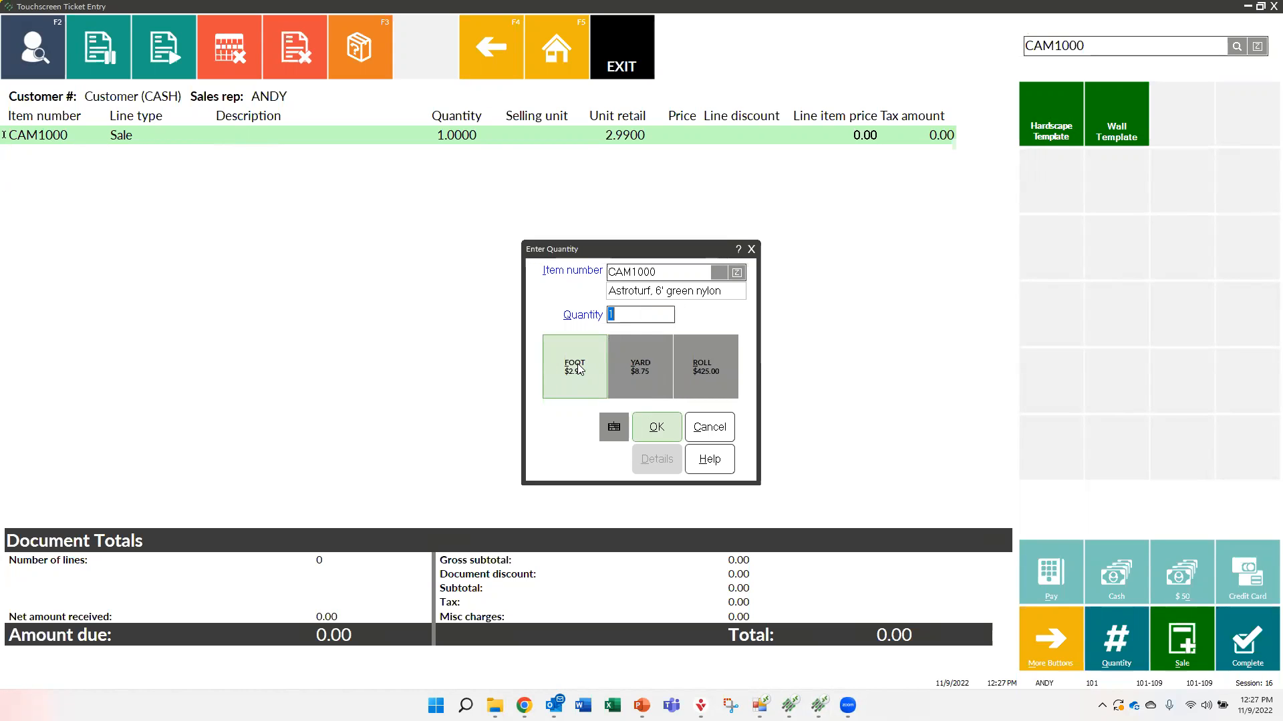
pyautogui.write('3')
pyautogui.click(647, 431)
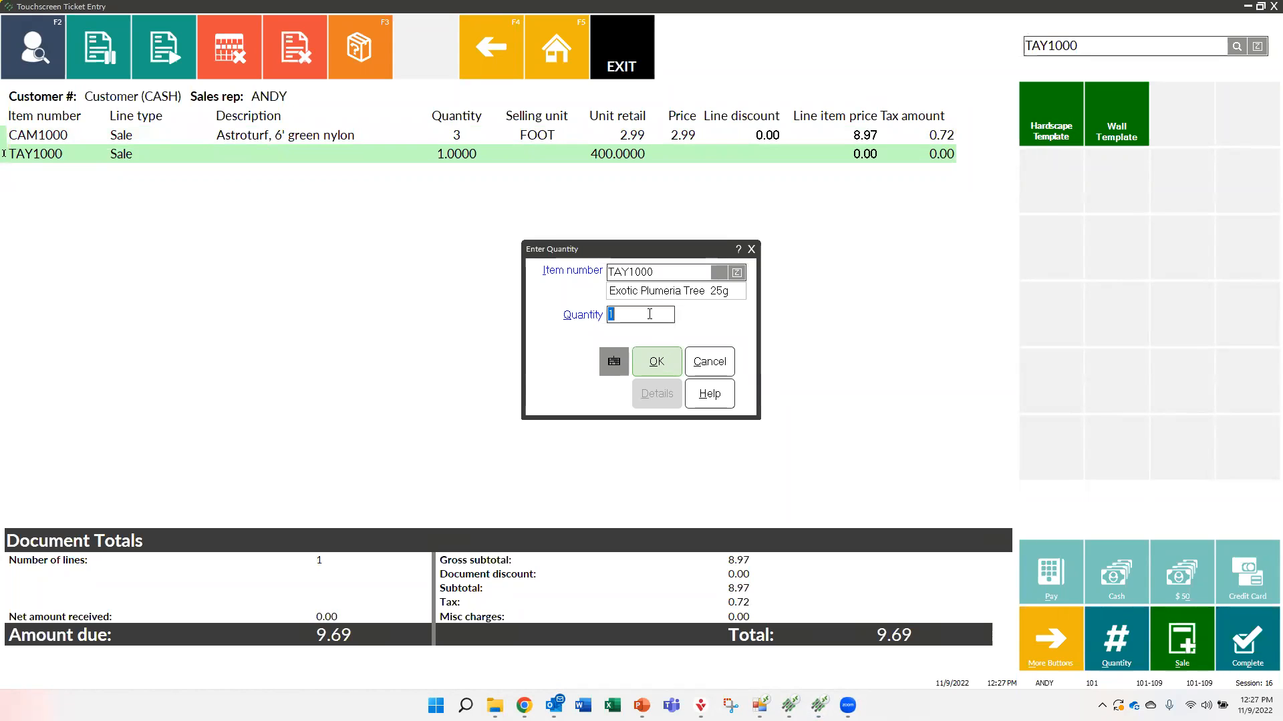
# Add one Exotic Plumeria Tree 25g (TAY1000) and include the planting kit for it
pyautogui.write('4')
pyautogui.press('BackSpace')
pyautogui.click(656, 363)
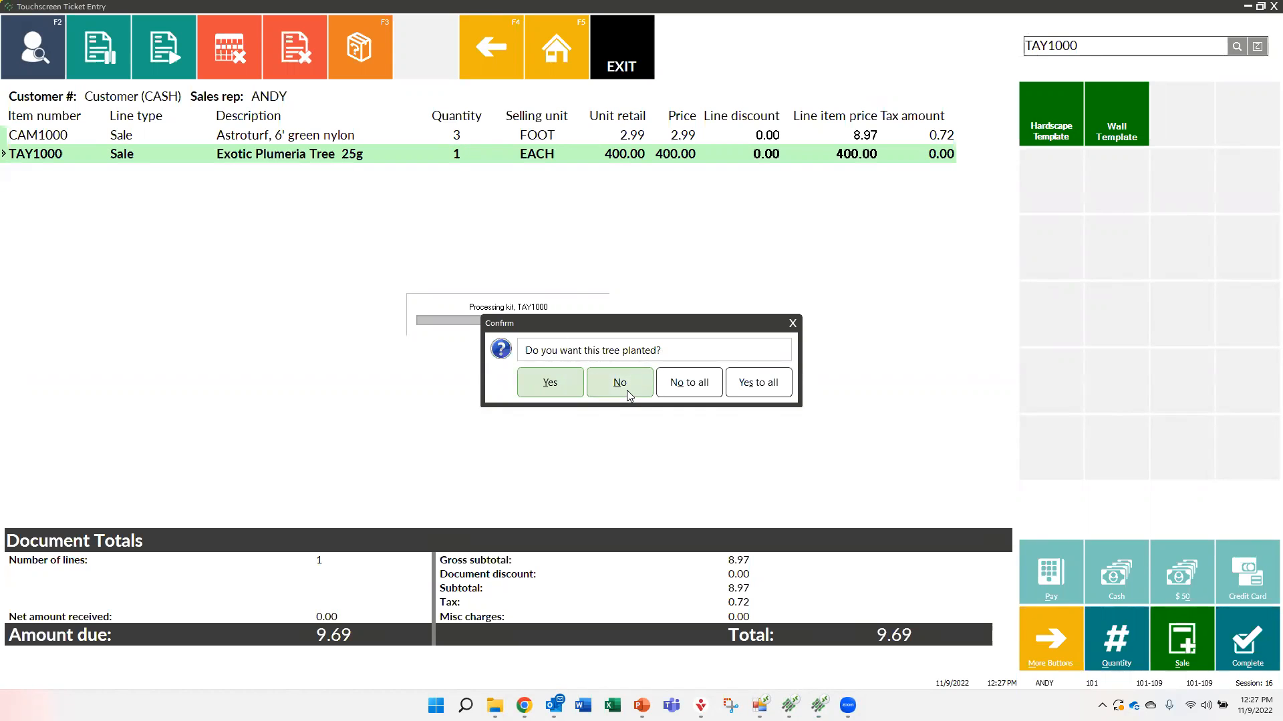
pyautogui.click(552, 383)
pyautogui.click(557, 382)
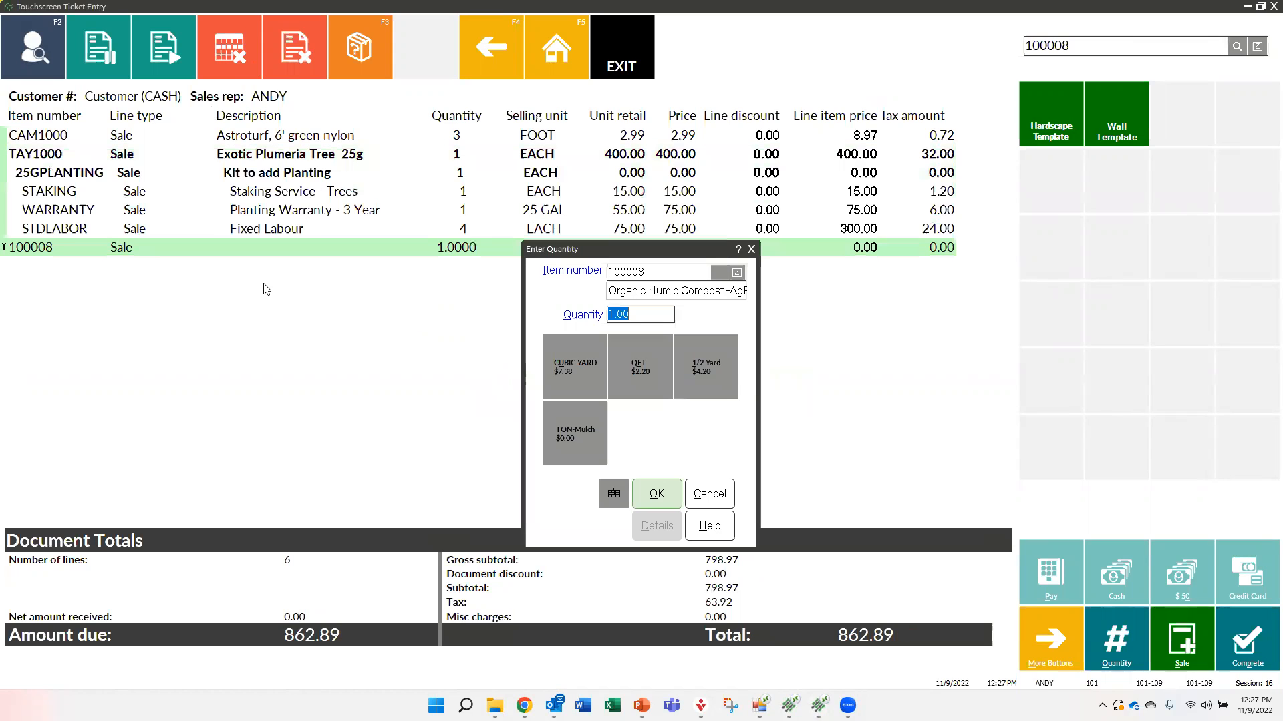
# Accept the remaining template items: 1 cubic yard of Organic Humic Compost, one Hocus Pocus Hydrangea 5G and one Fixed Labour
pyautogui.click(591, 364)
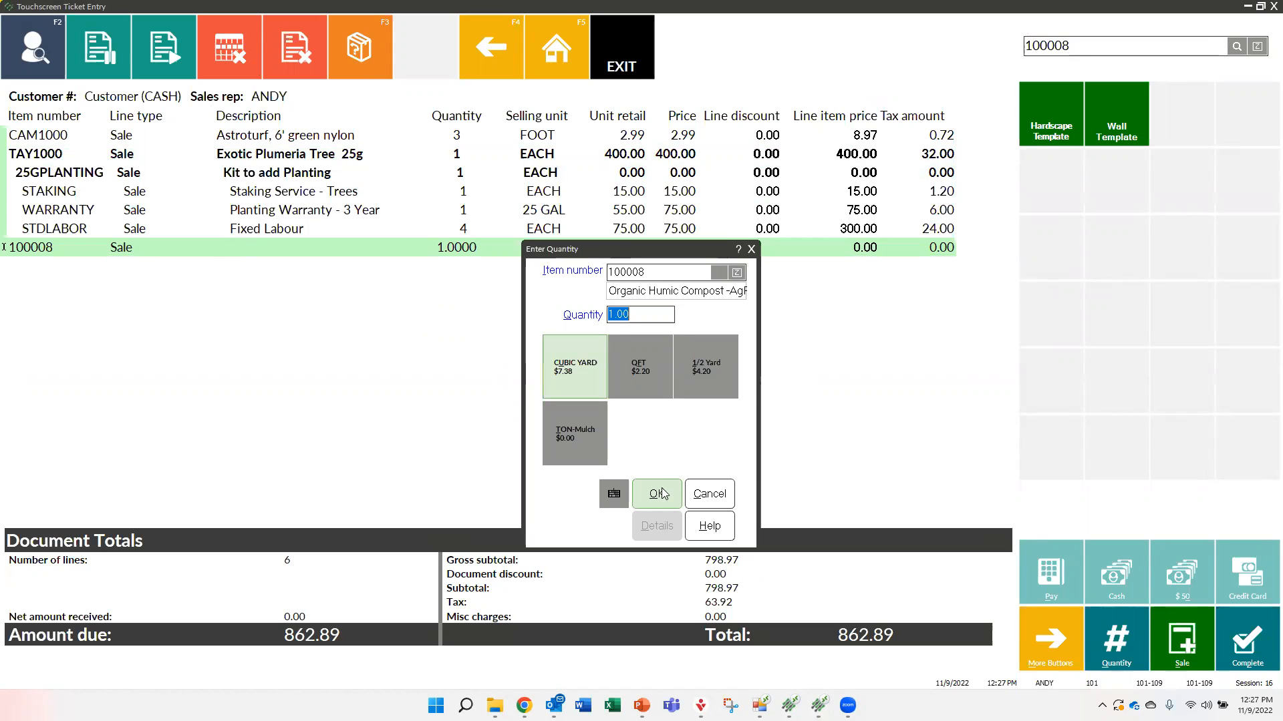
pyautogui.click(661, 495)
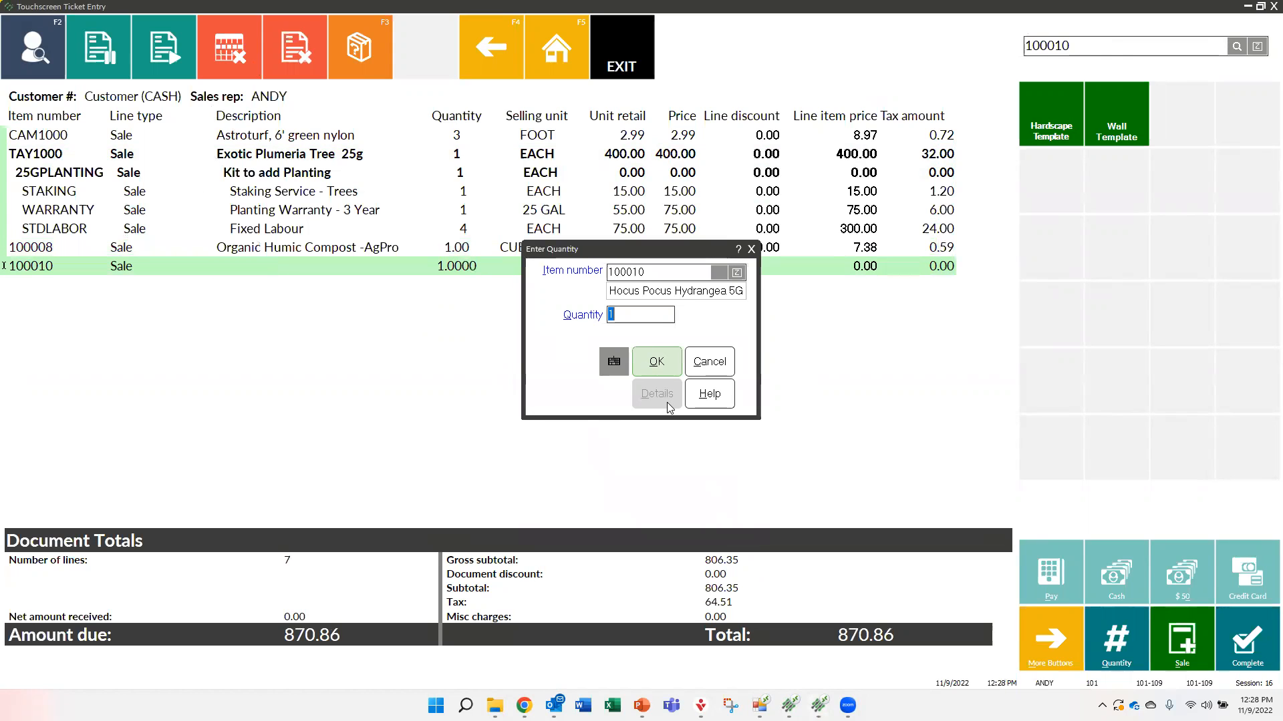
pyautogui.click(661, 366)
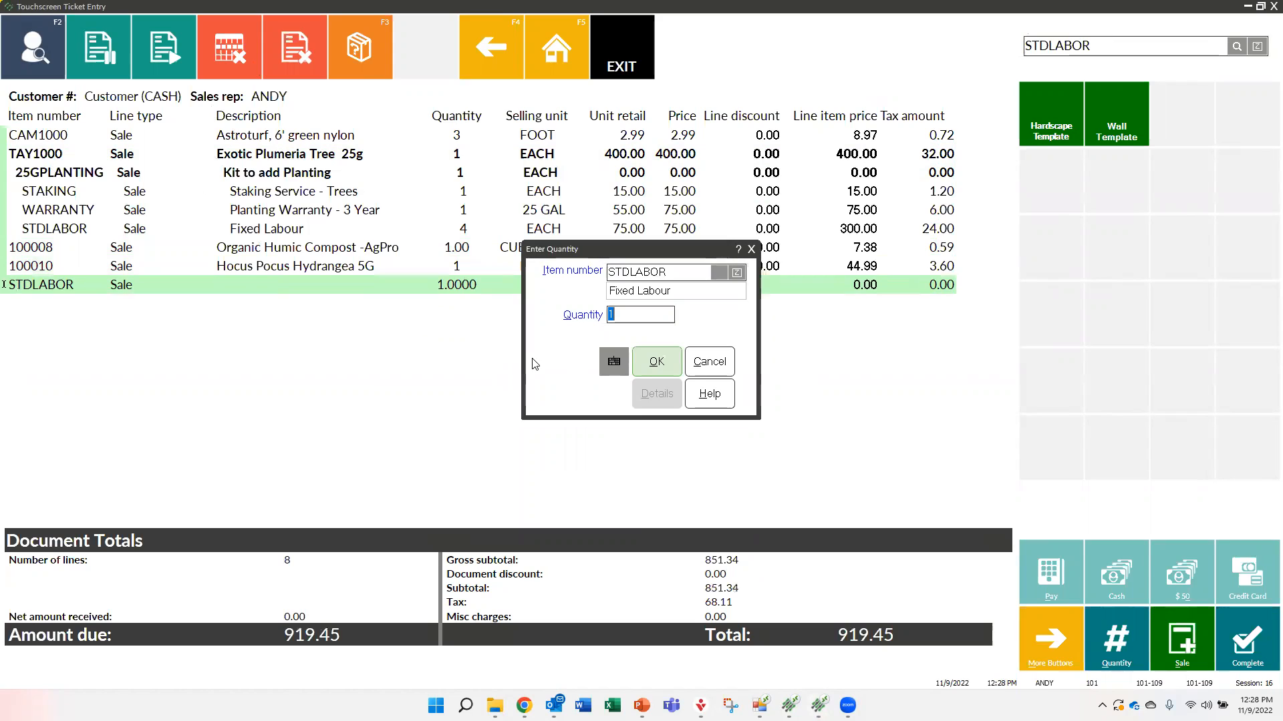
pyautogui.click(654, 364)
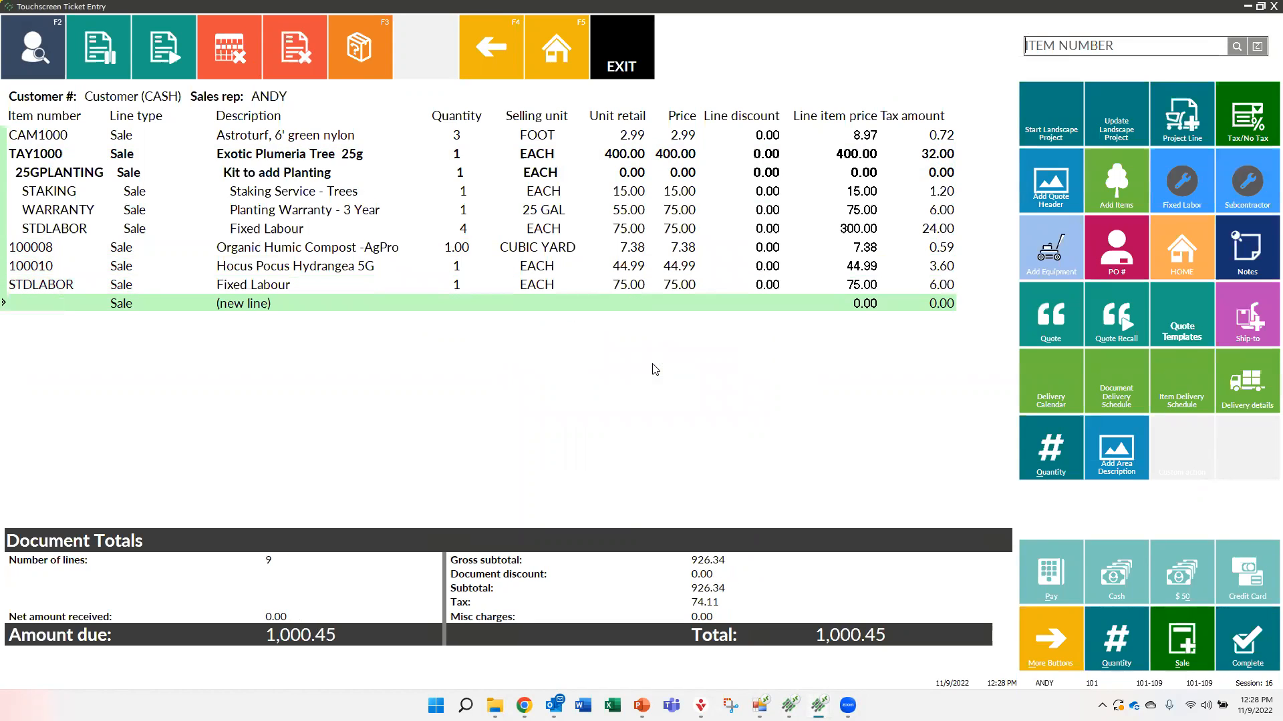
pyautogui.click(262, 250)
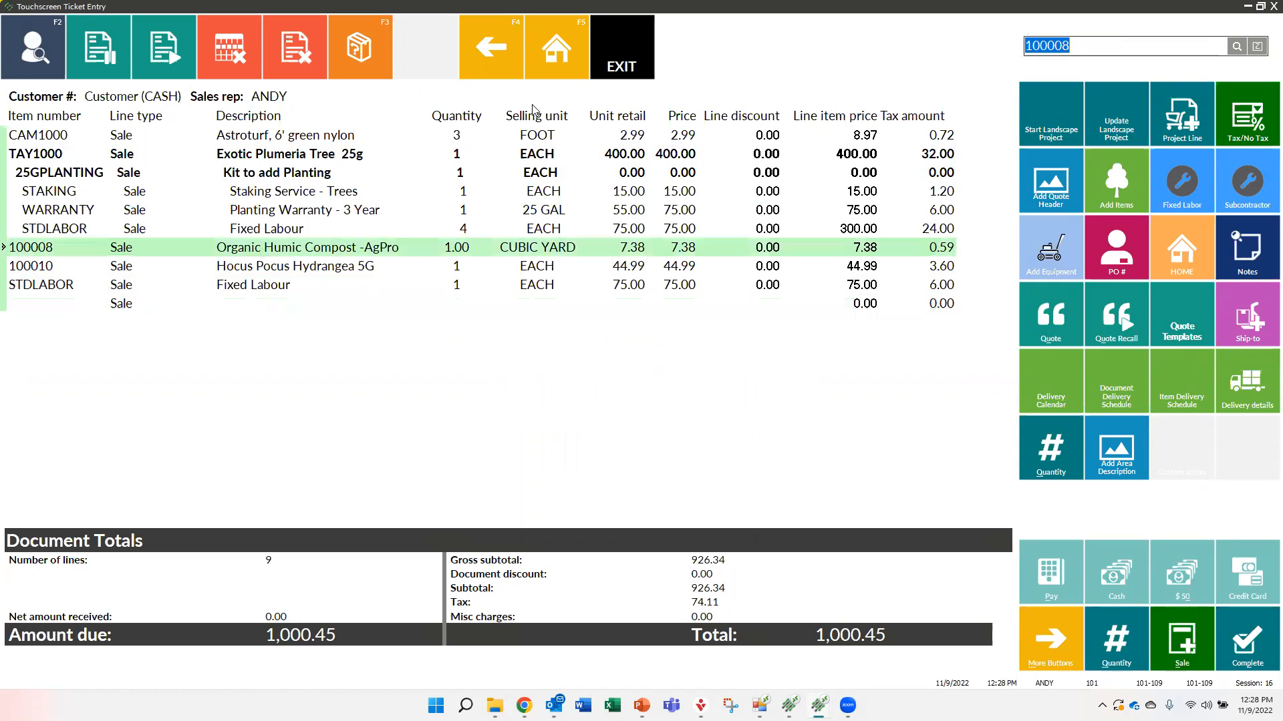
pyautogui.click(1053, 457)
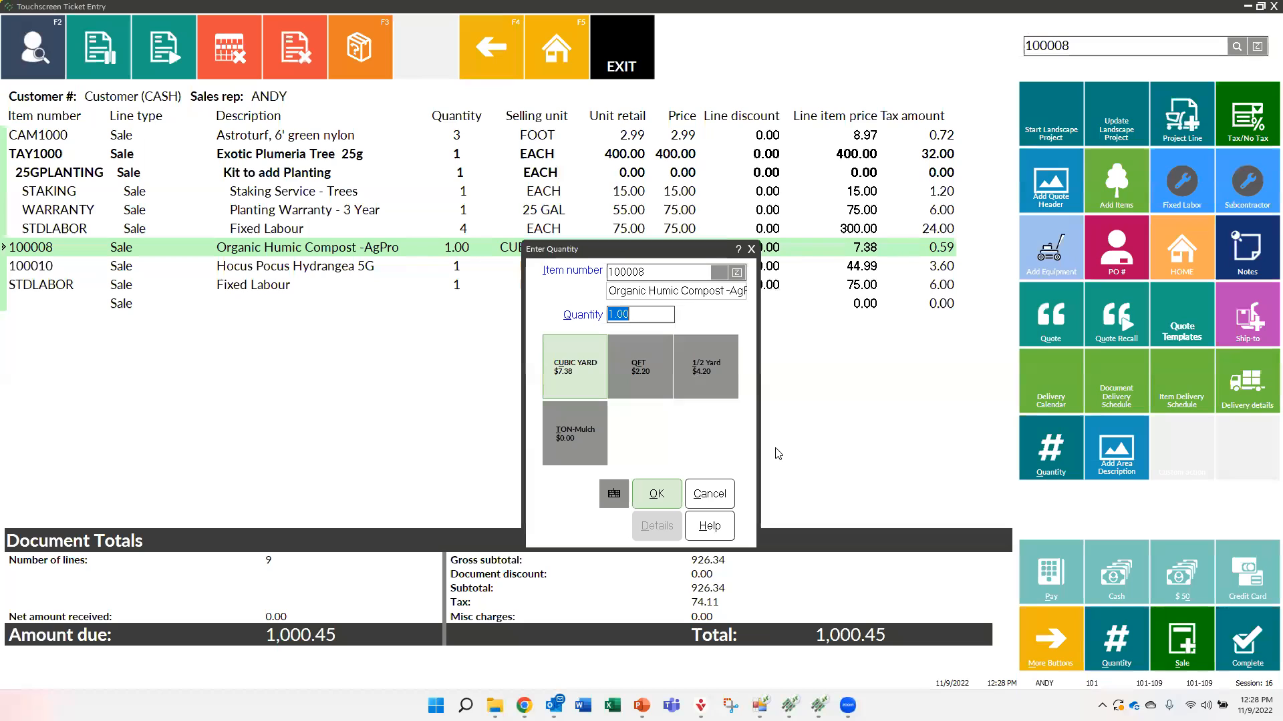
pyautogui.click(710, 494)
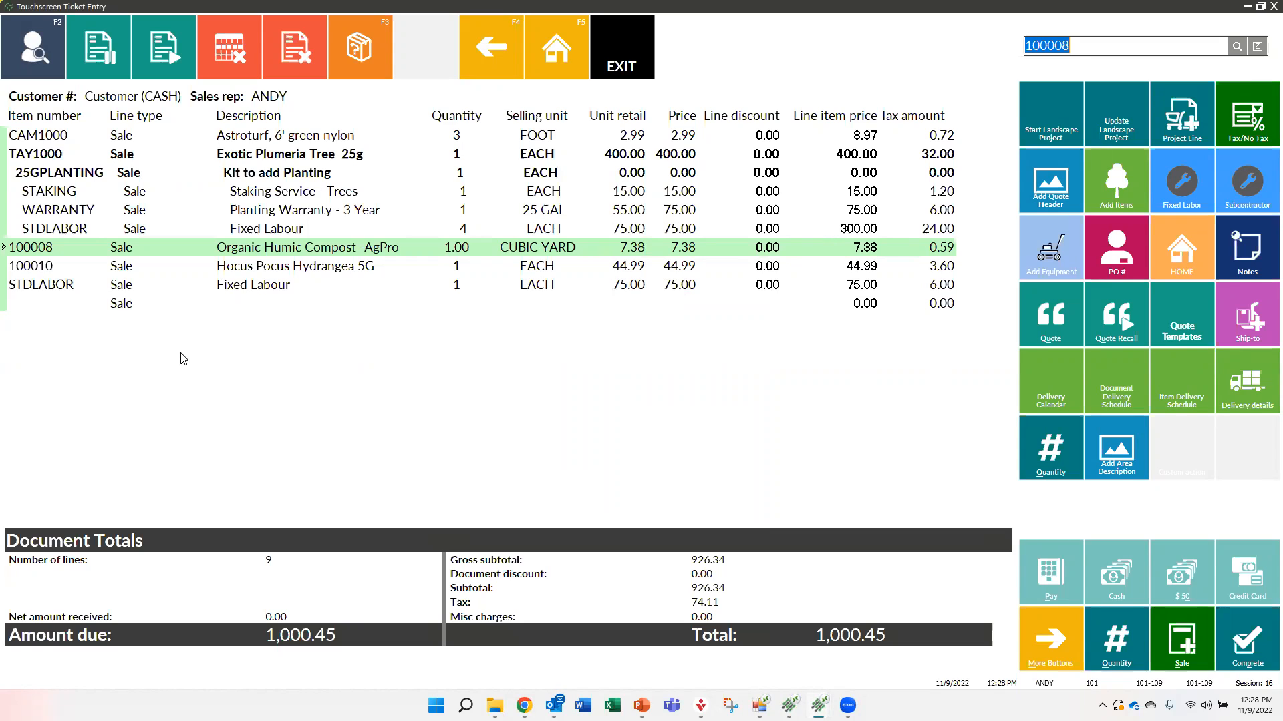
# Void the current ticket and switch to the running PowerPoint slide show
pyautogui.click(301, 50)
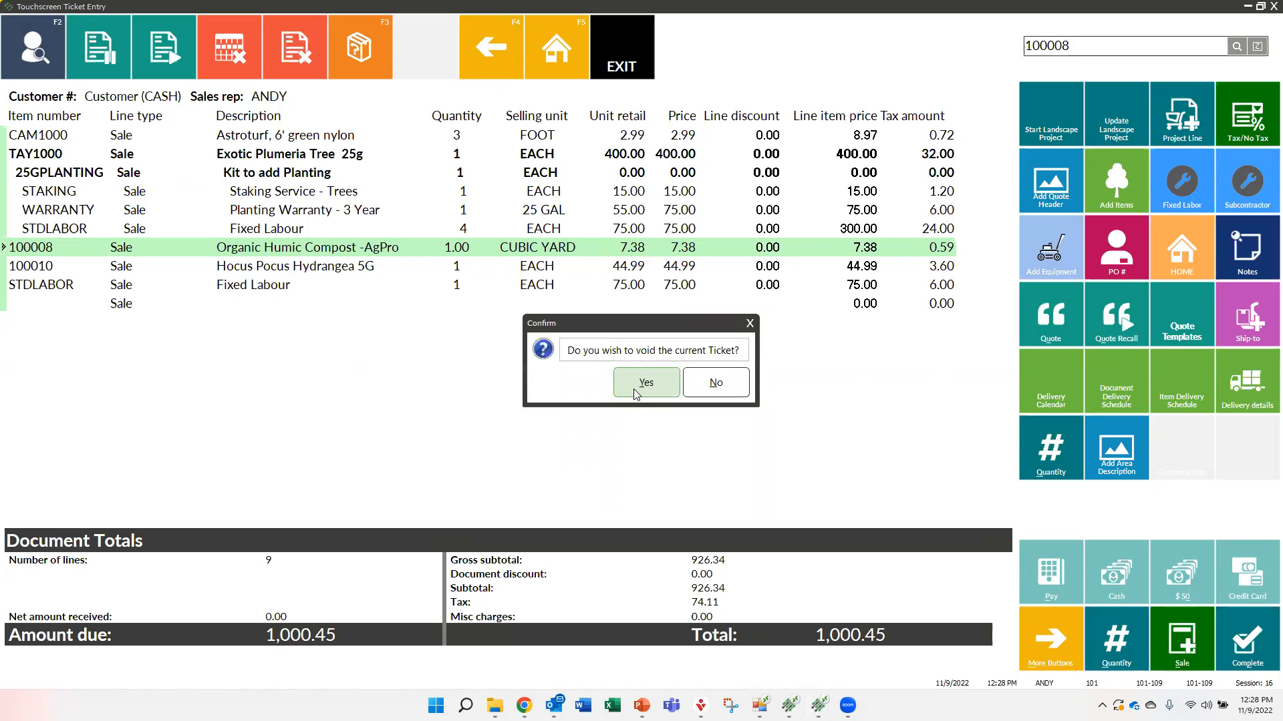
pyautogui.click(631, 395)
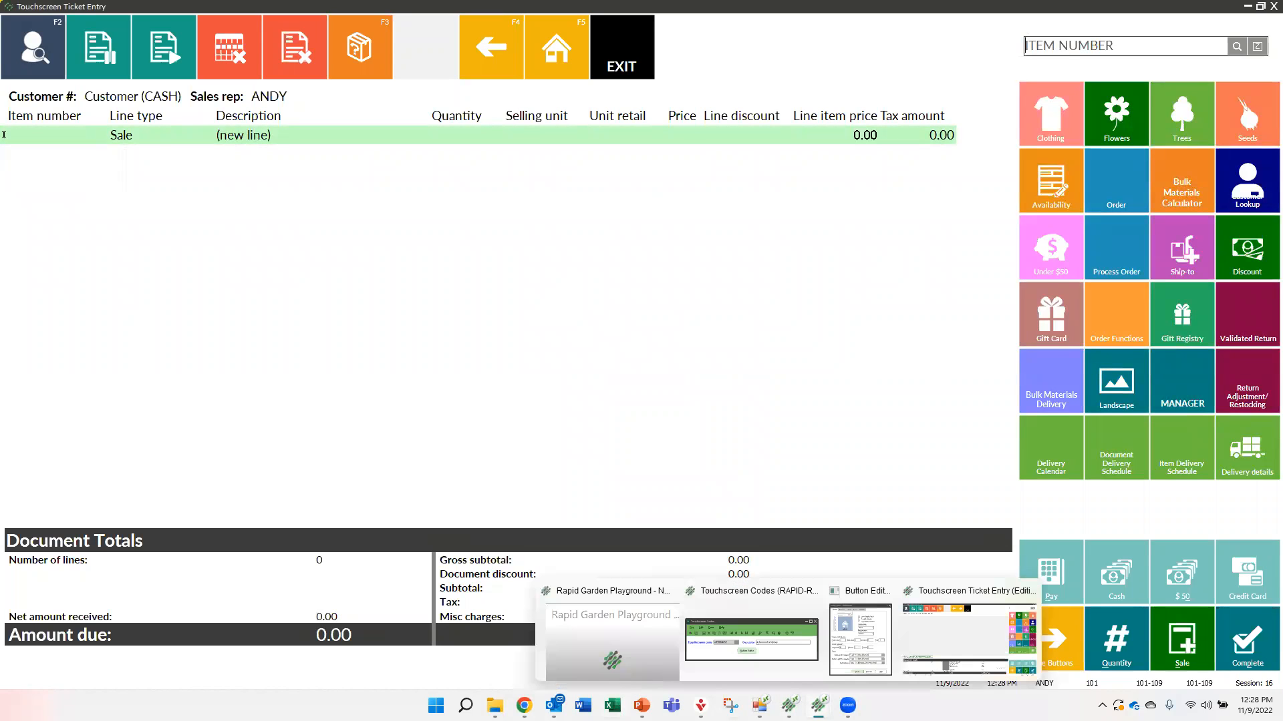
pyautogui.moveTo(641, 706)
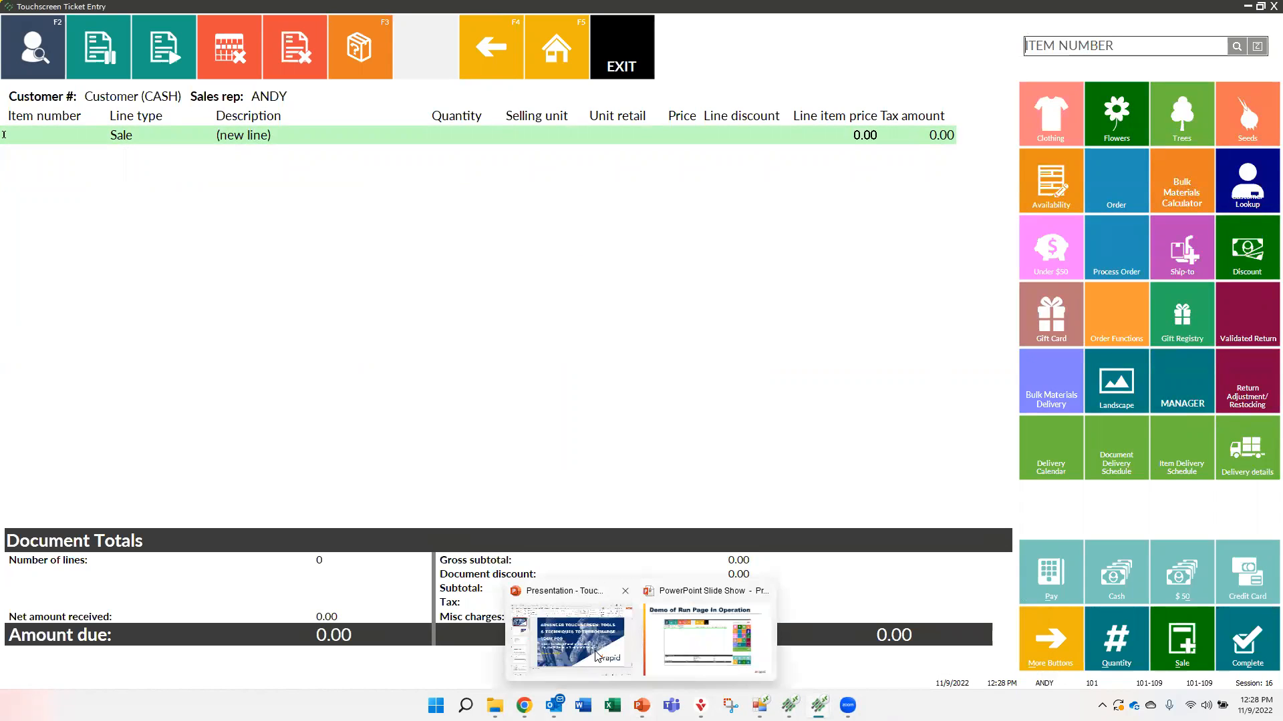
pyautogui.click(683, 648)
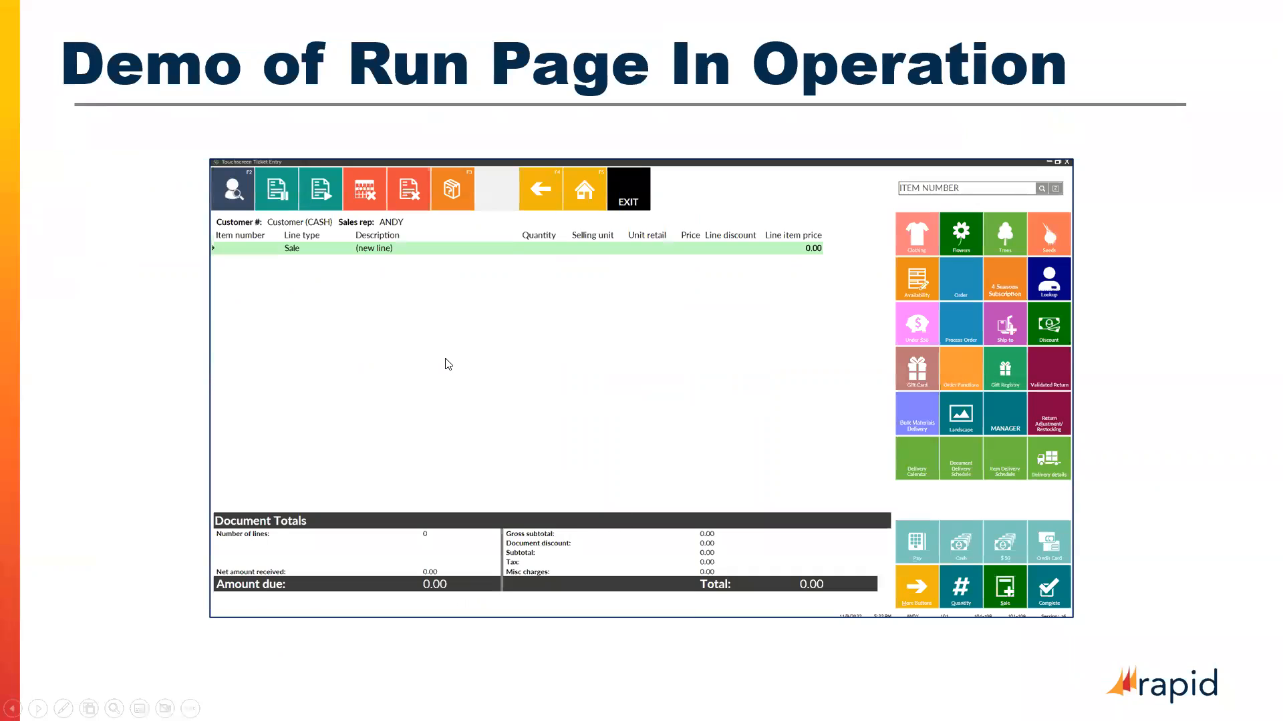
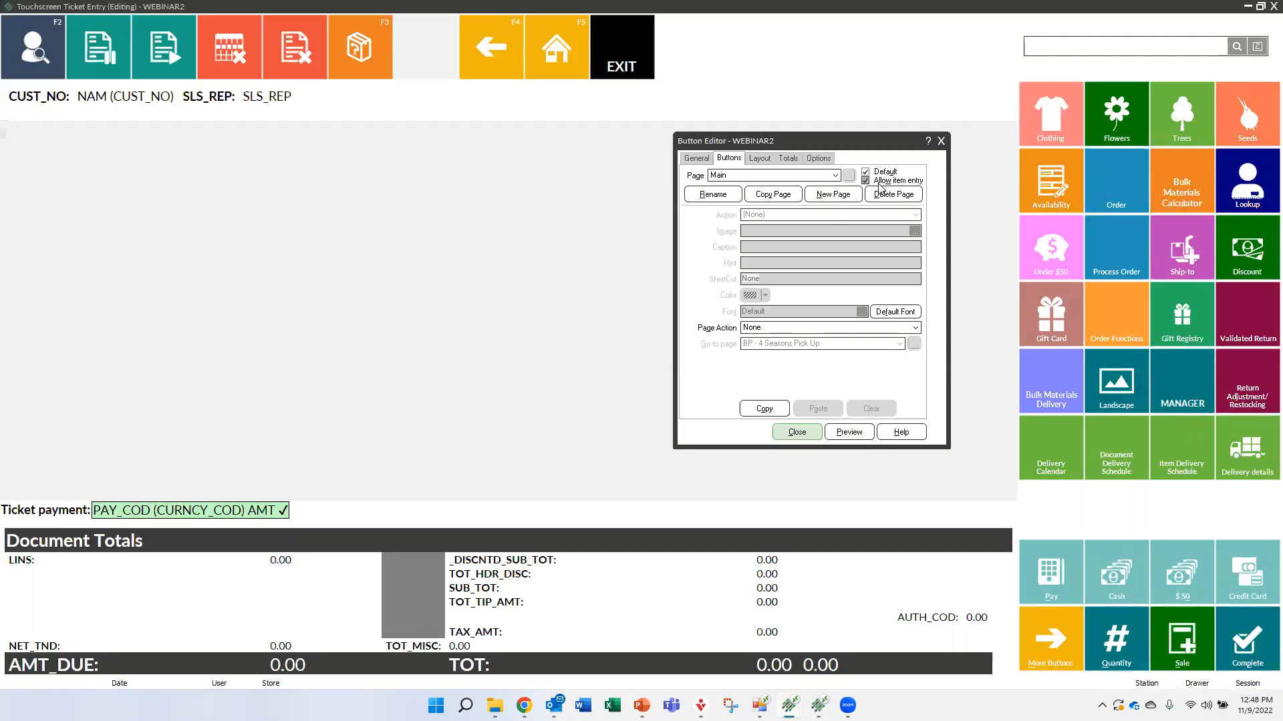
# Display the Tender button page in the Button Editor
pyautogui.click(834, 178)
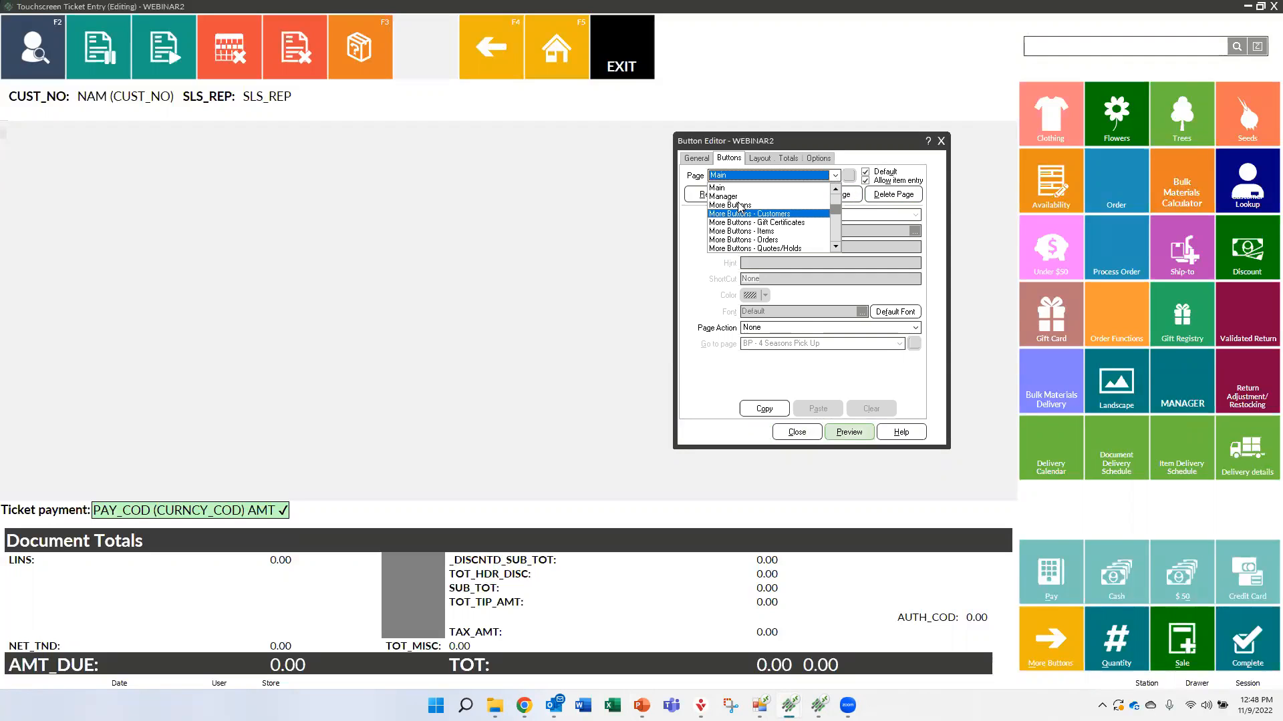
pyautogui.scroll(-10, 737, 226)
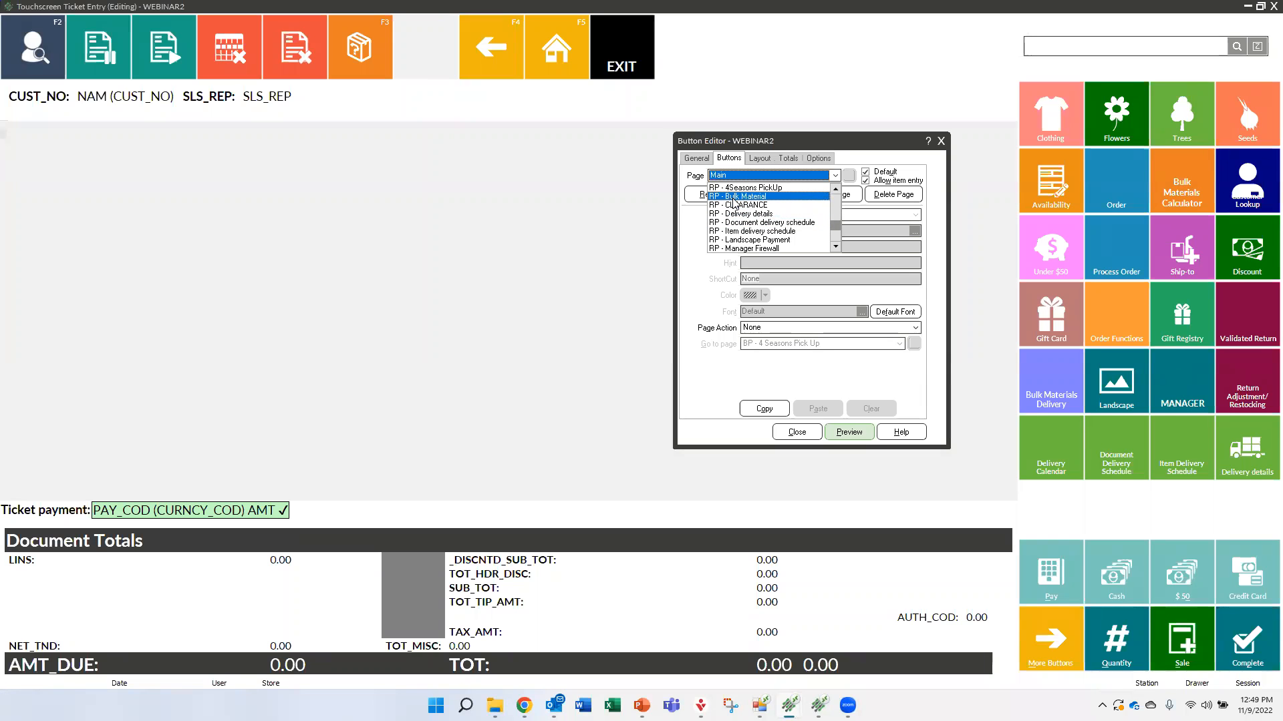
pyautogui.scroll(-3, 721, 220)
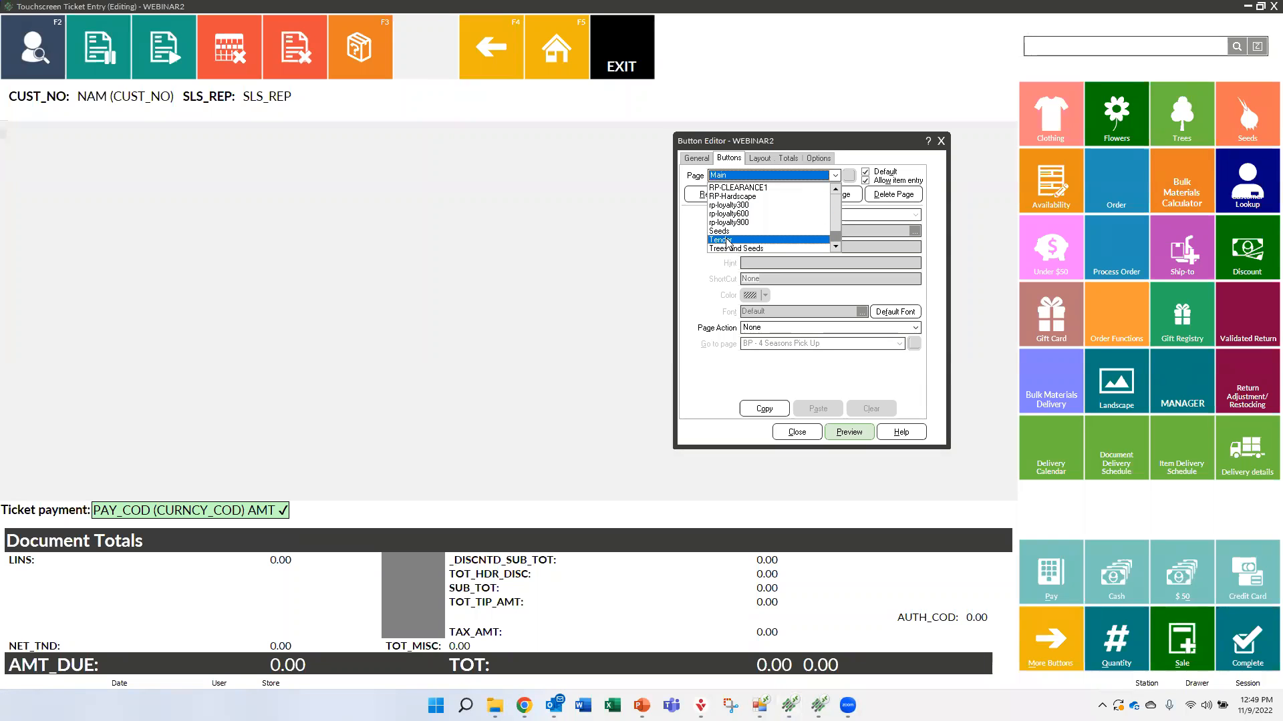
pyautogui.click(721, 239)
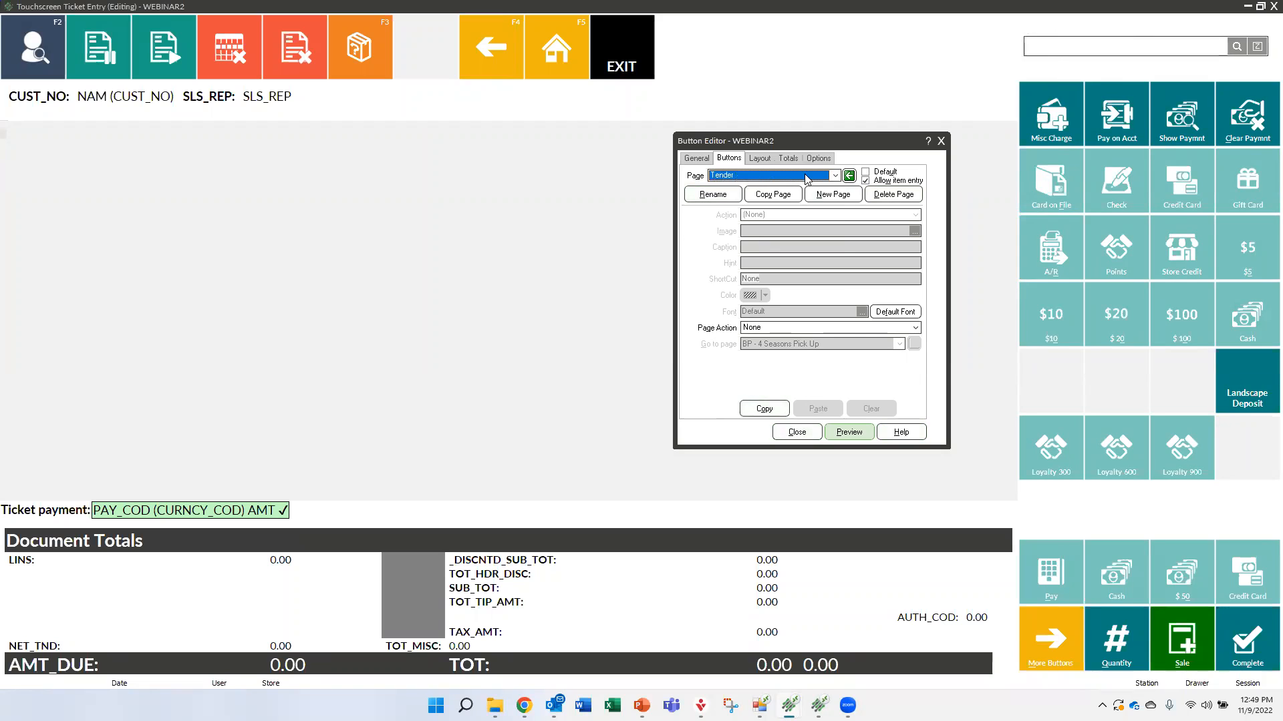
# Return to the Main button page and open the page that the MANAGER button runs
pyautogui.click(834, 176)
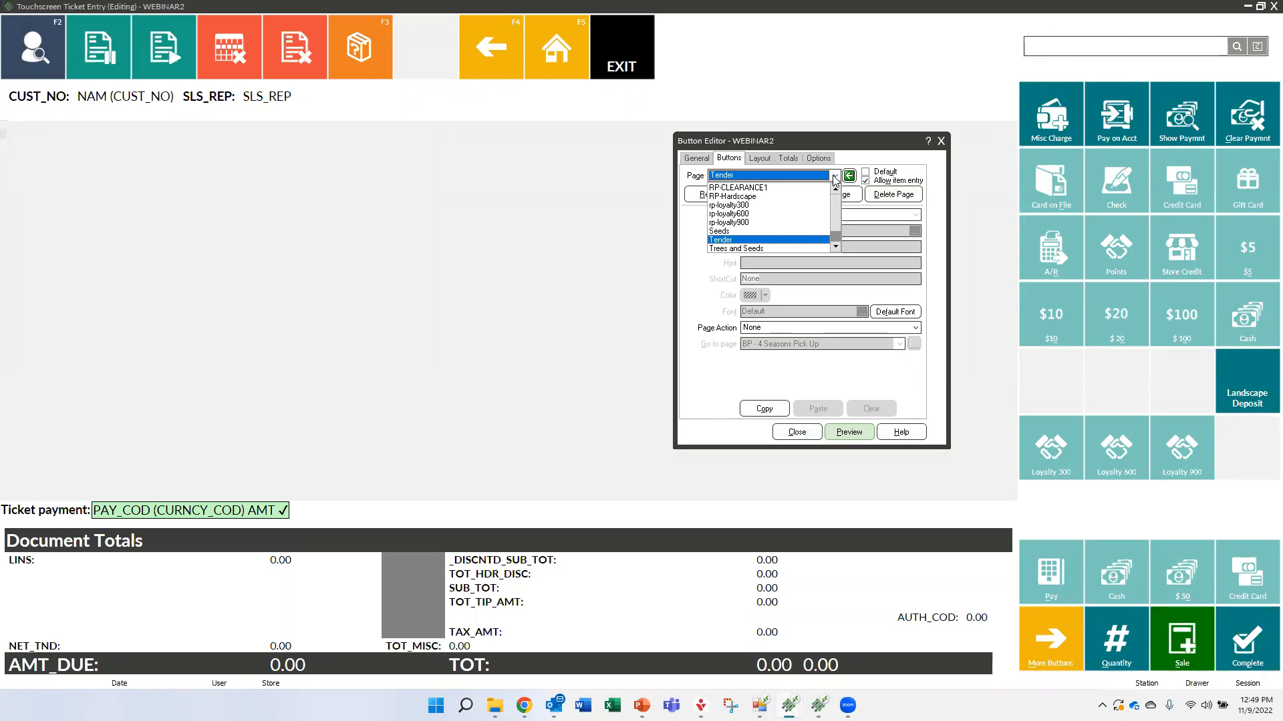
pyautogui.scroll(3, 761, 231)
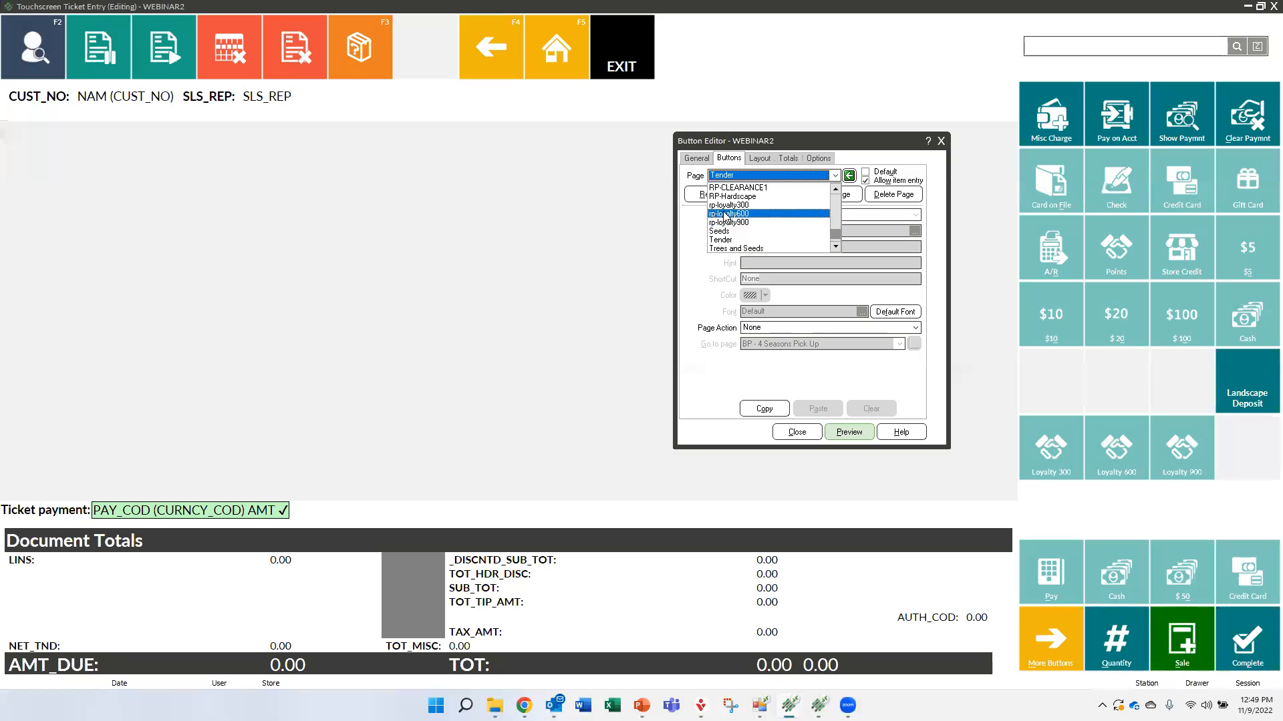
pyautogui.scroll(5, 724, 215)
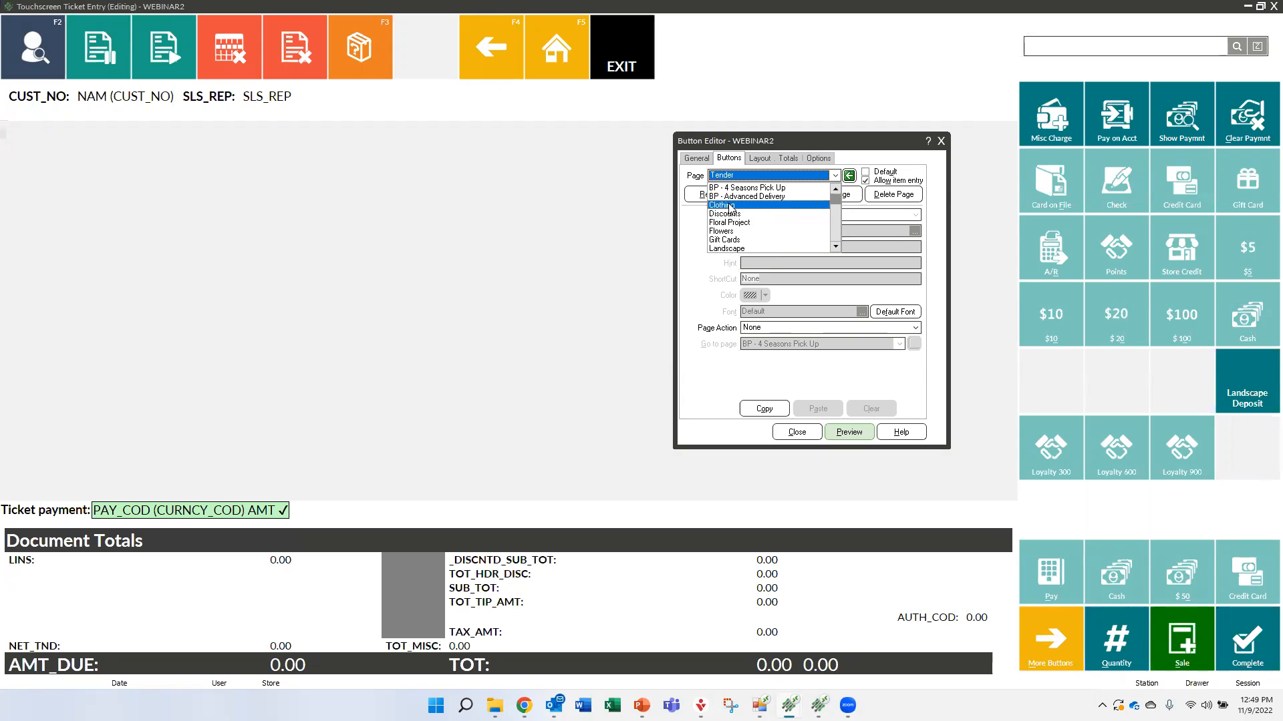
pyautogui.scroll(-2, 730, 209)
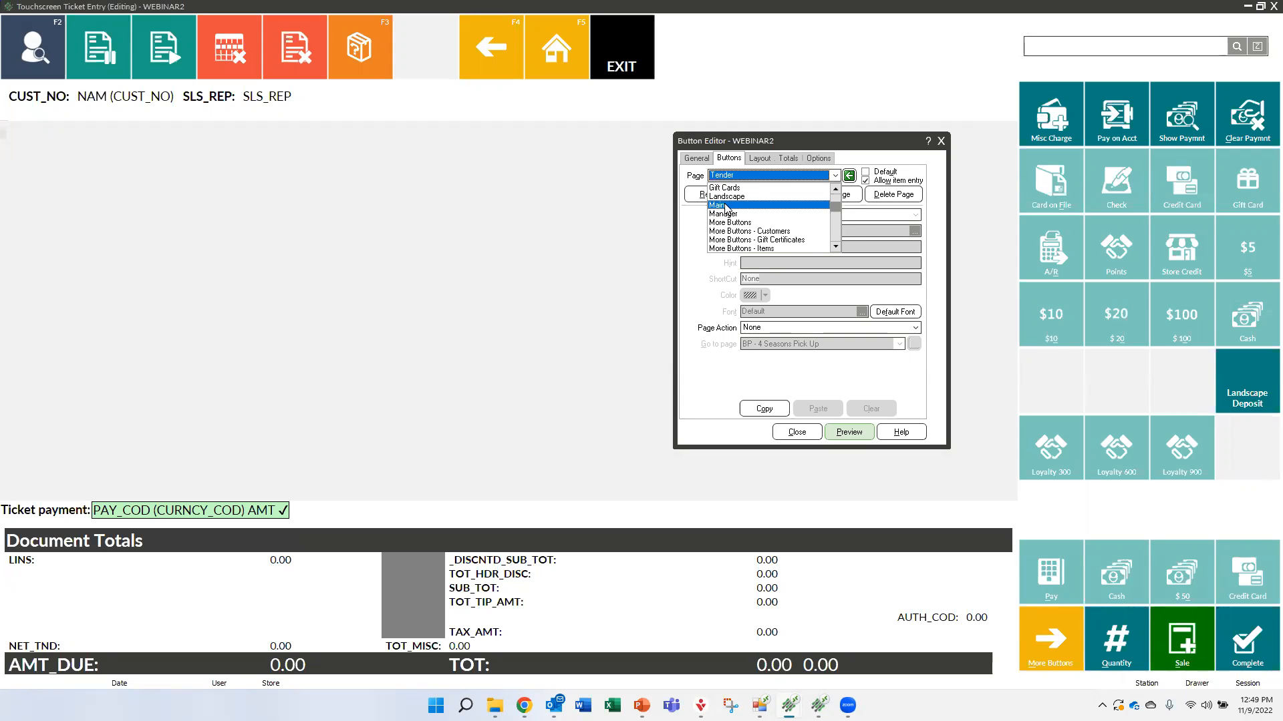
pyautogui.click(728, 206)
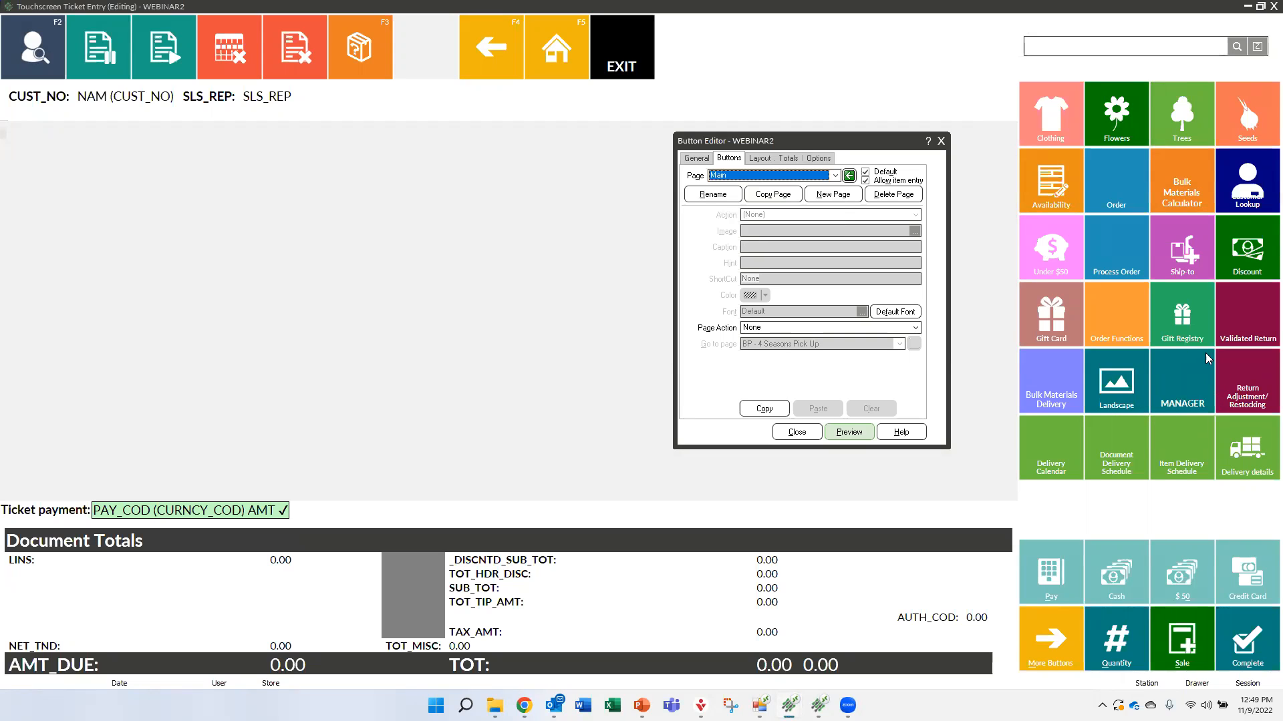
pyautogui.click(1174, 383)
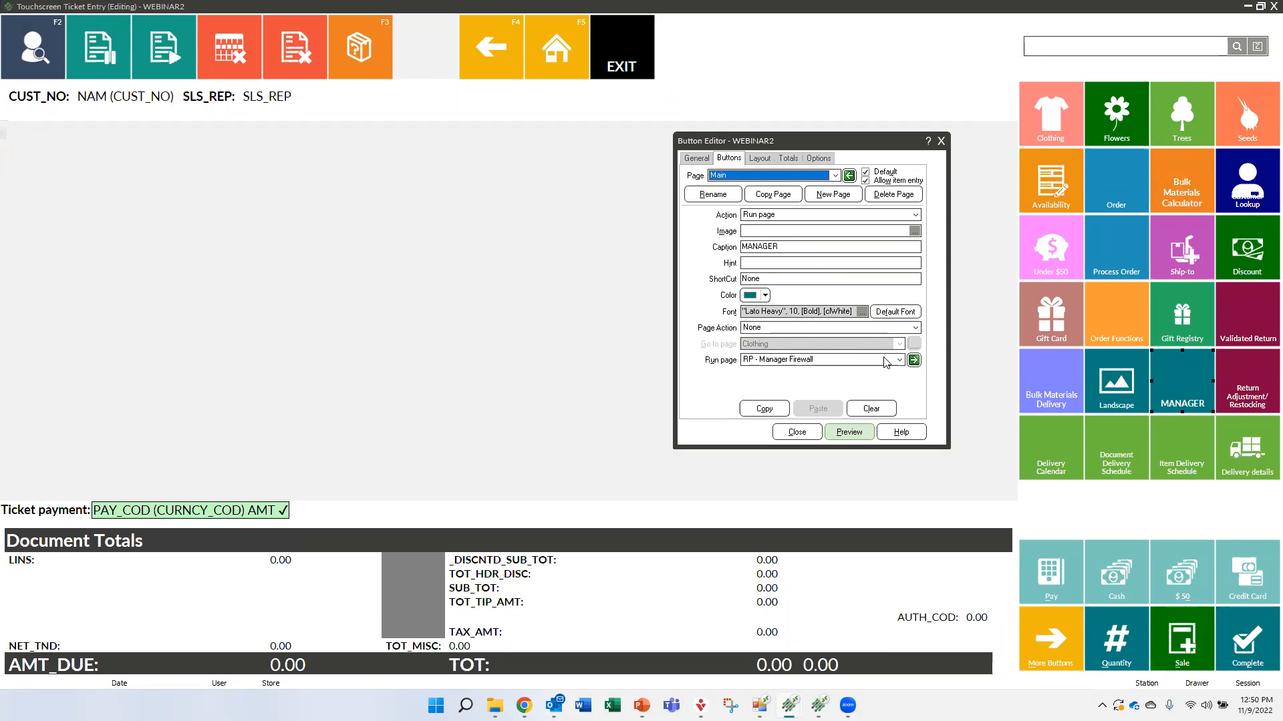
pyautogui.click(916, 363)
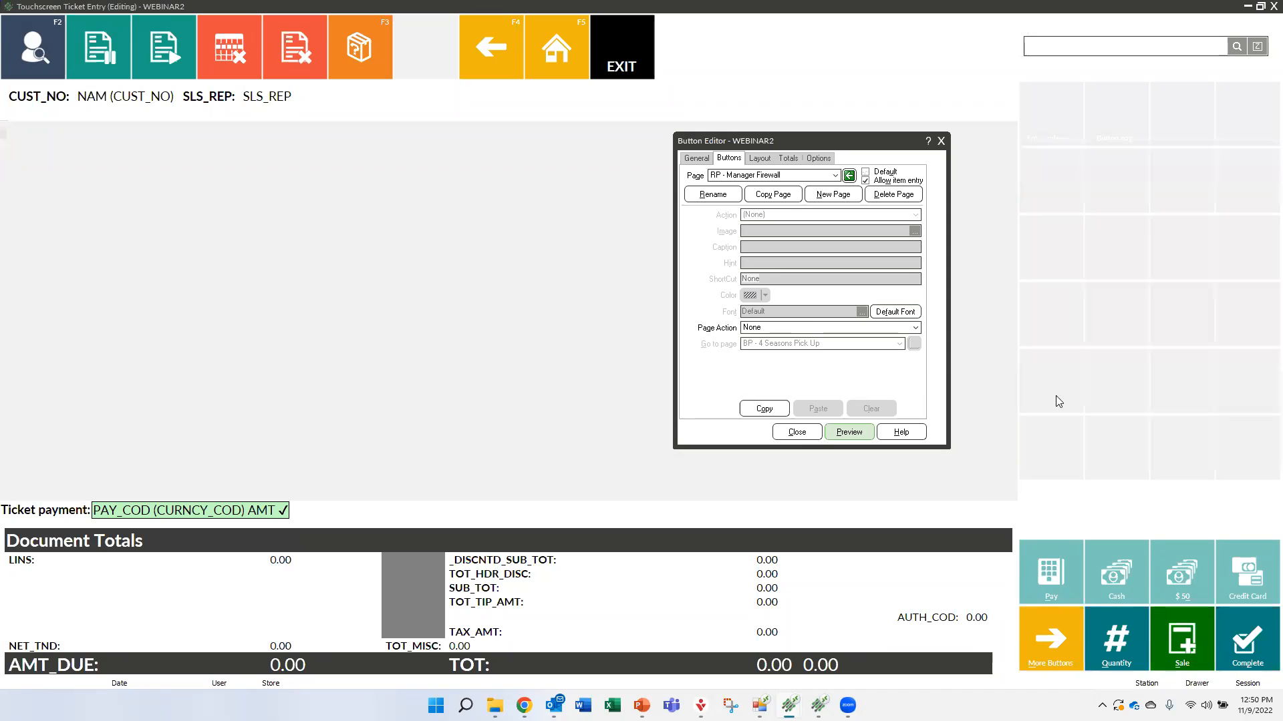
# Color the Enter sales rep button on the RP - Manager Firewall page dark green
pyautogui.click(1067, 114)
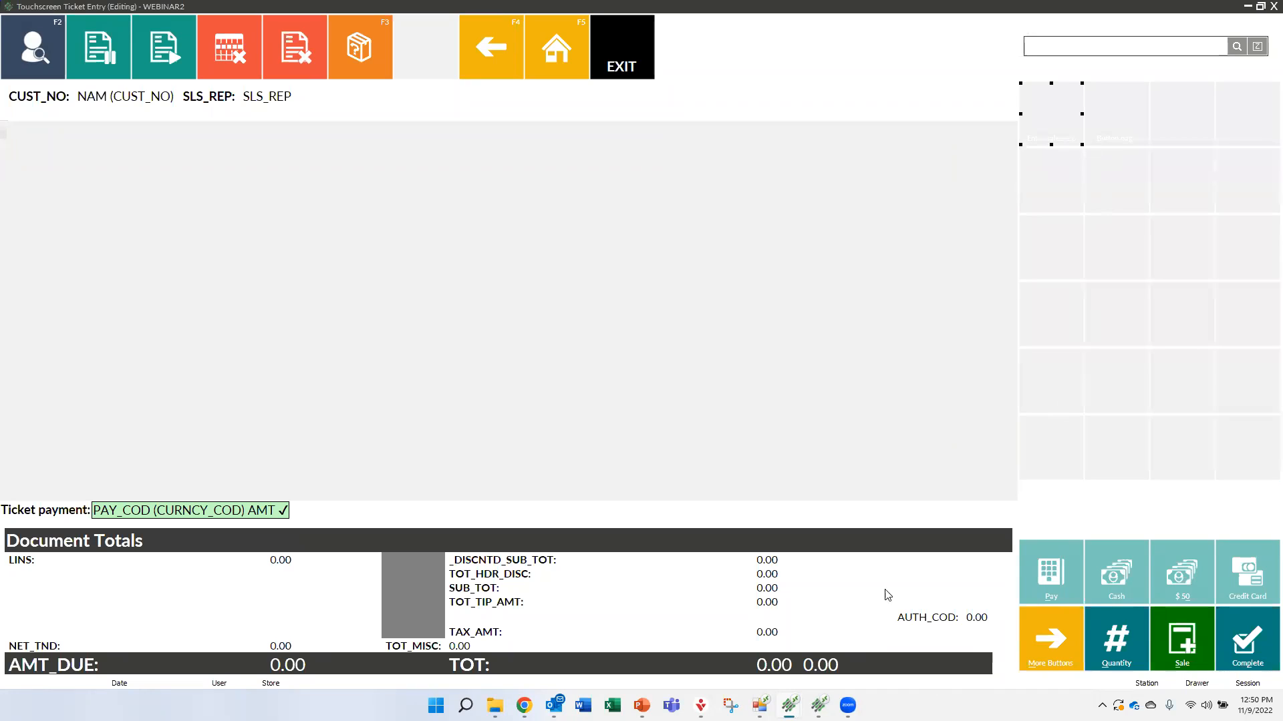
pyautogui.moveTo(819, 706)
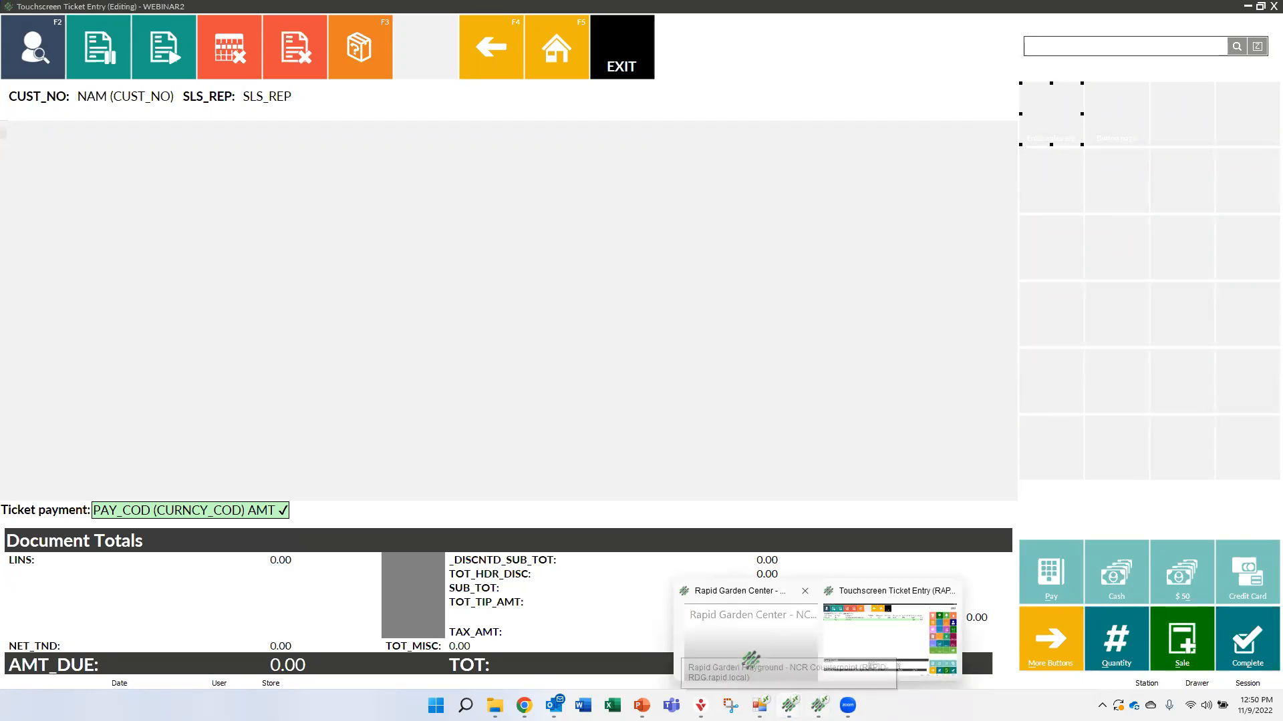
pyautogui.click(853, 635)
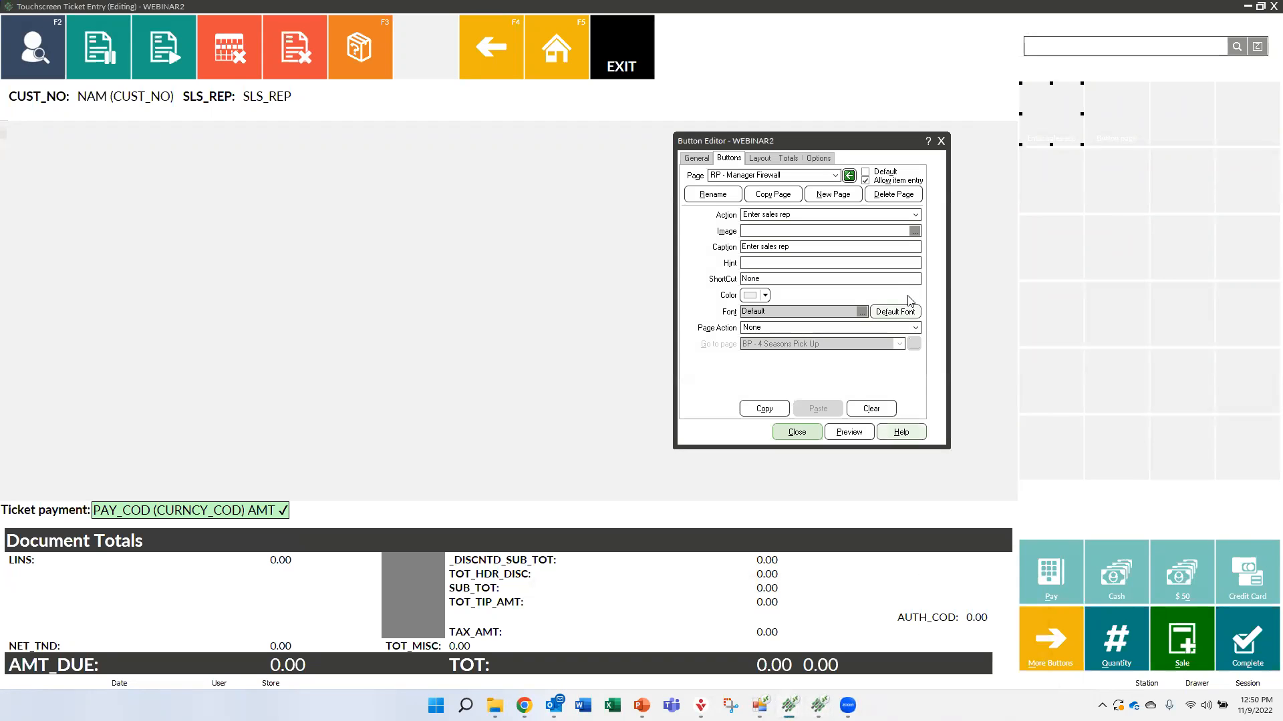
pyautogui.click(765, 296)
pyautogui.click(748, 334)
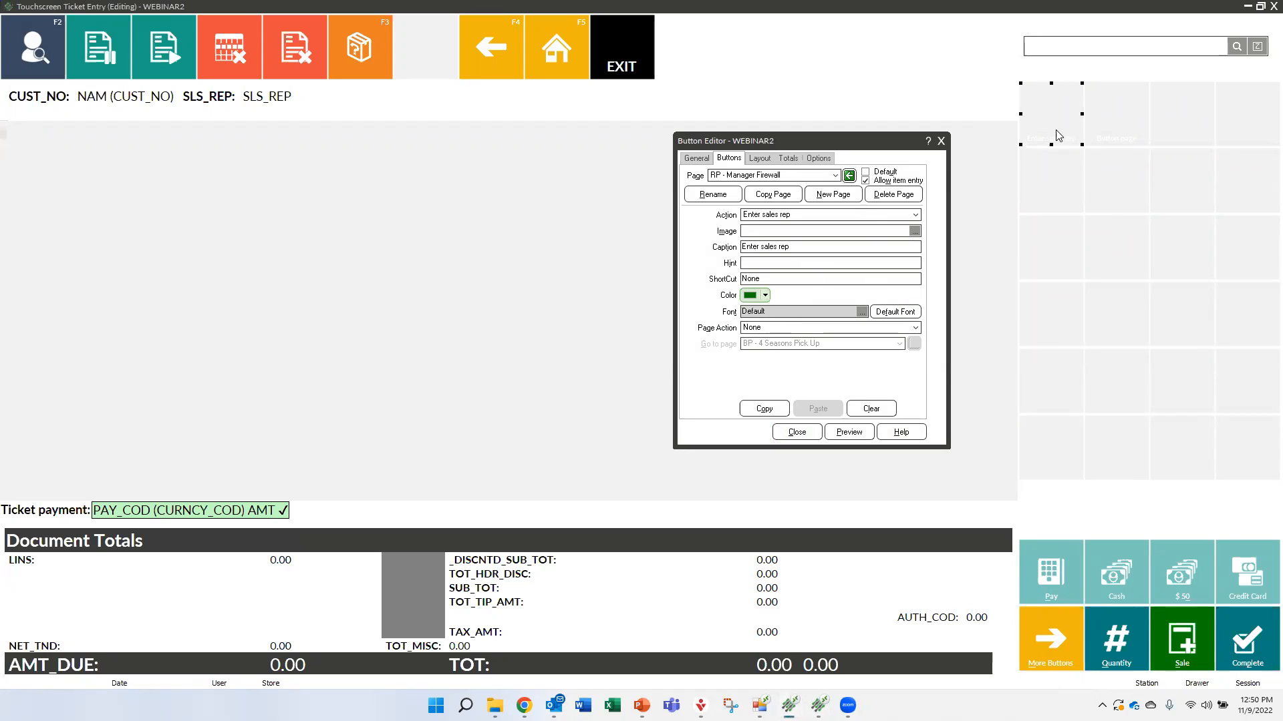
# Color the adjacent Button page button dark green and preview the RP - Manager Firewall page
pyautogui.click(1105, 124)
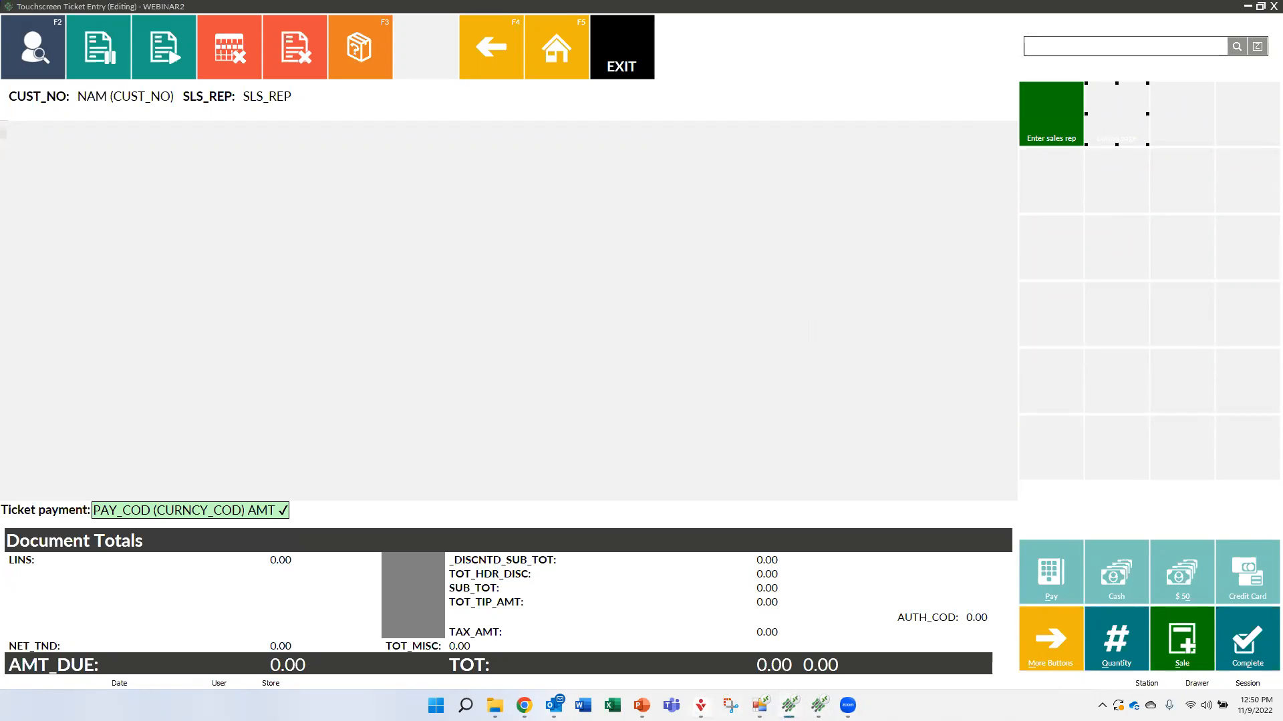
pyautogui.moveTo(789, 706)
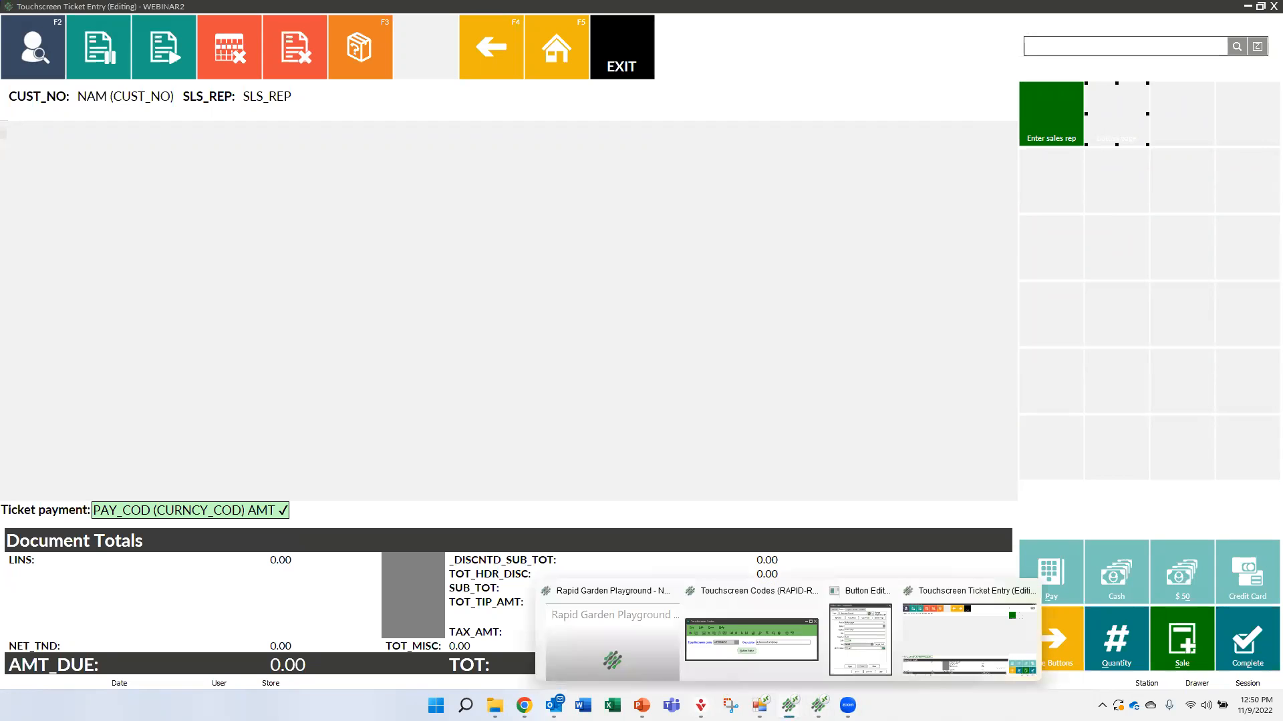
pyautogui.click(870, 645)
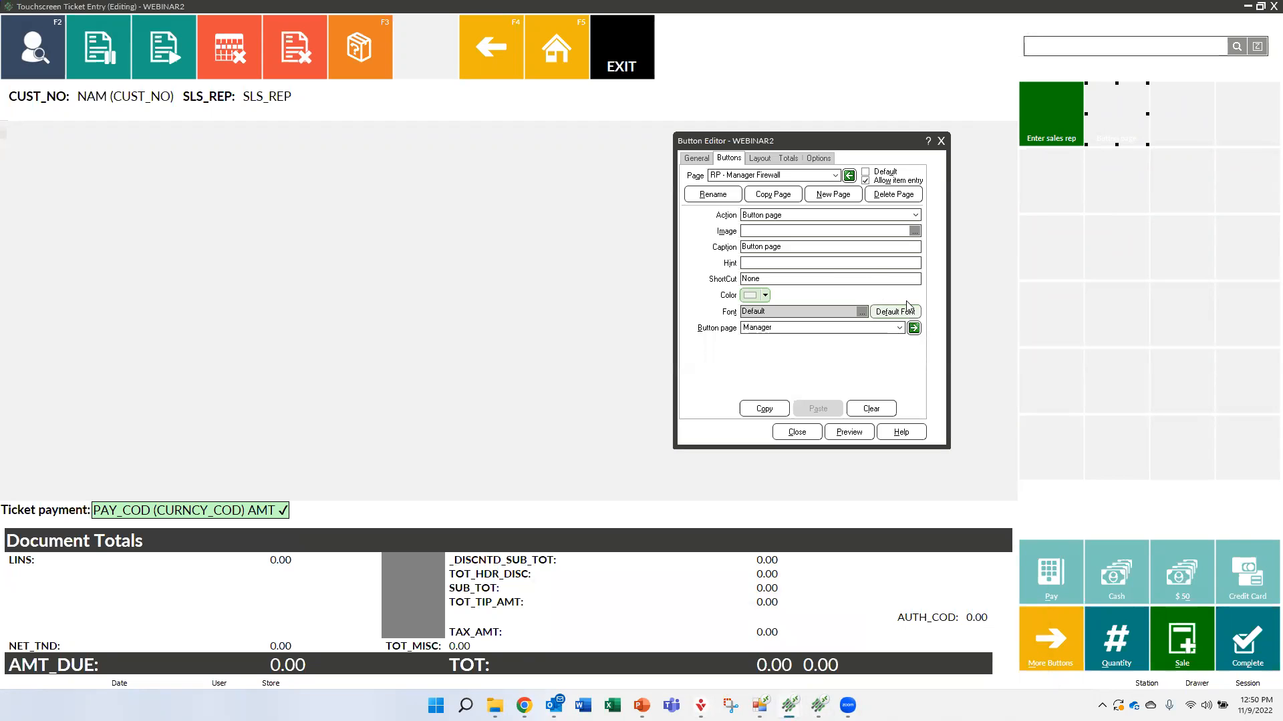
pyautogui.click(765, 296)
pyautogui.click(739, 333)
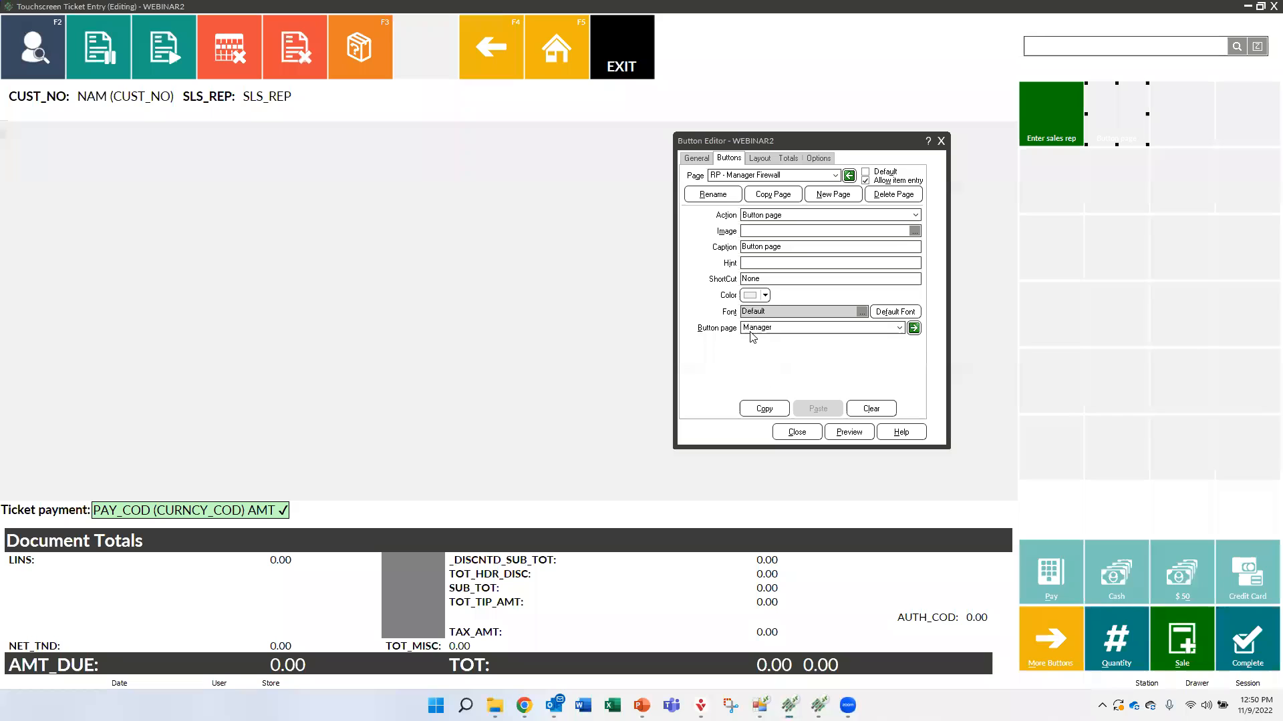
pyautogui.click(848, 432)
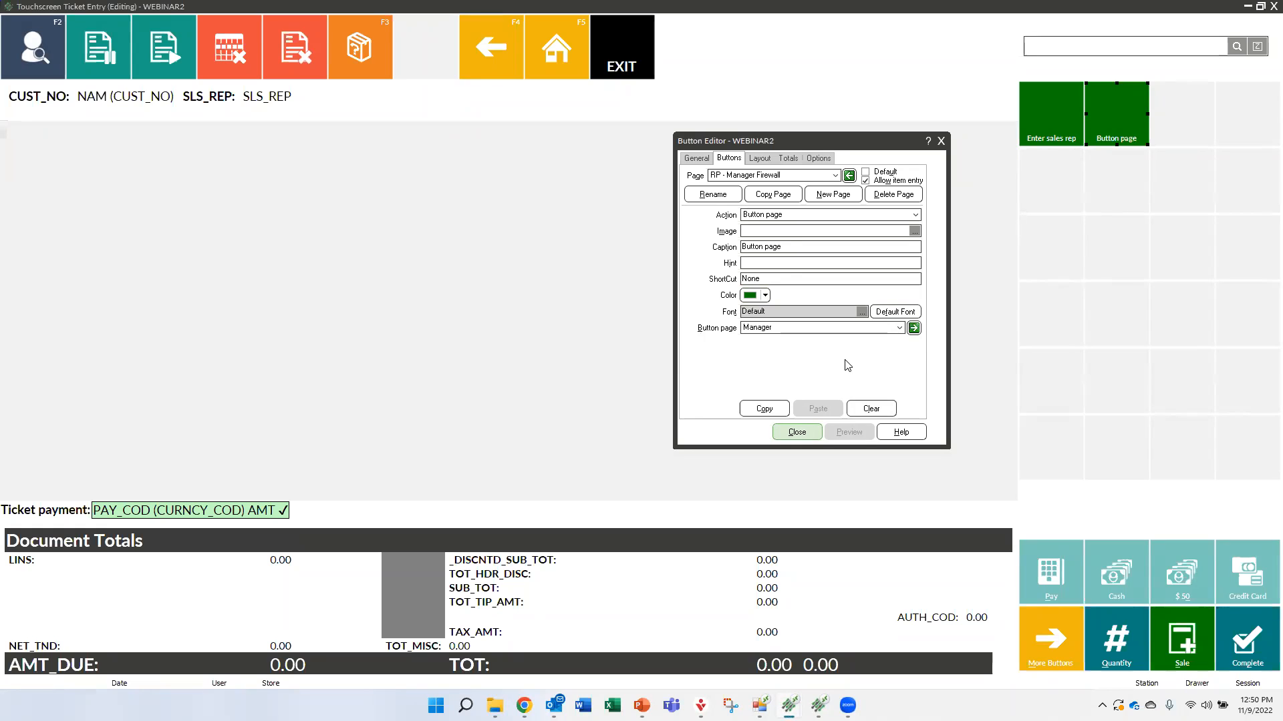
# Reselect the Button page button and open the Manager page it links to
pyautogui.click(1109, 119)
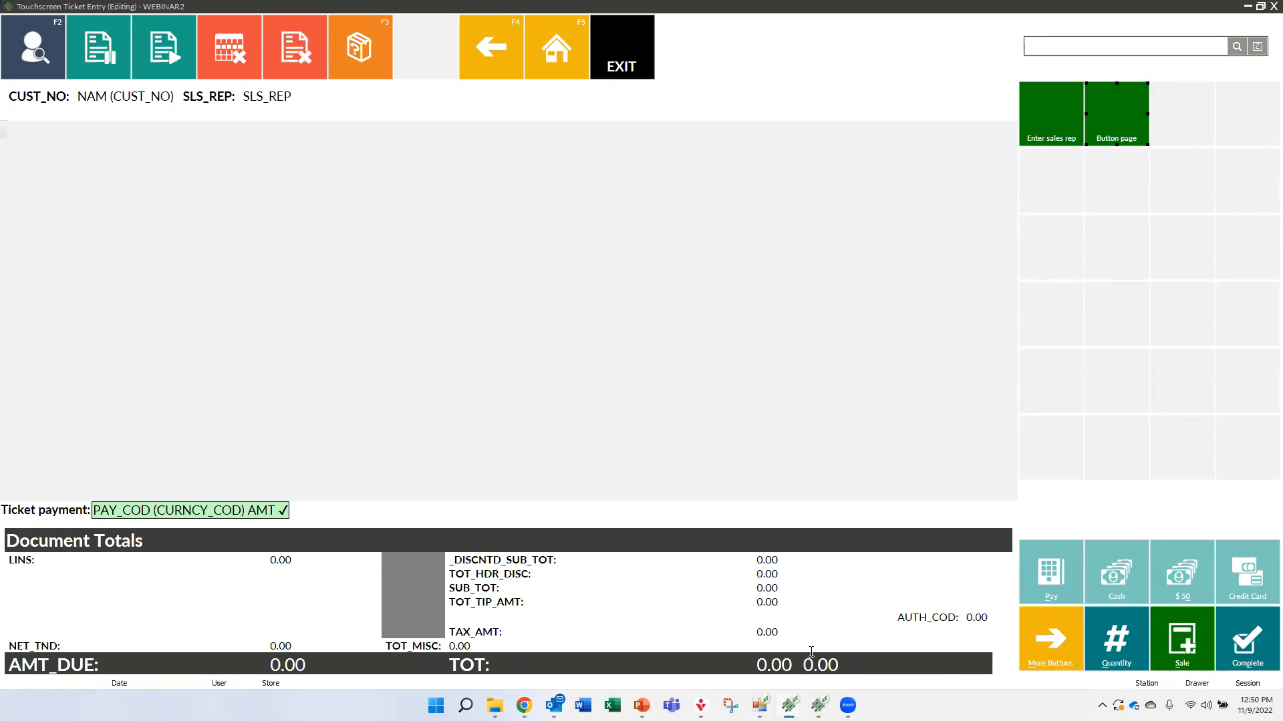
pyautogui.moveTo(789, 702)
pyautogui.click(845, 635)
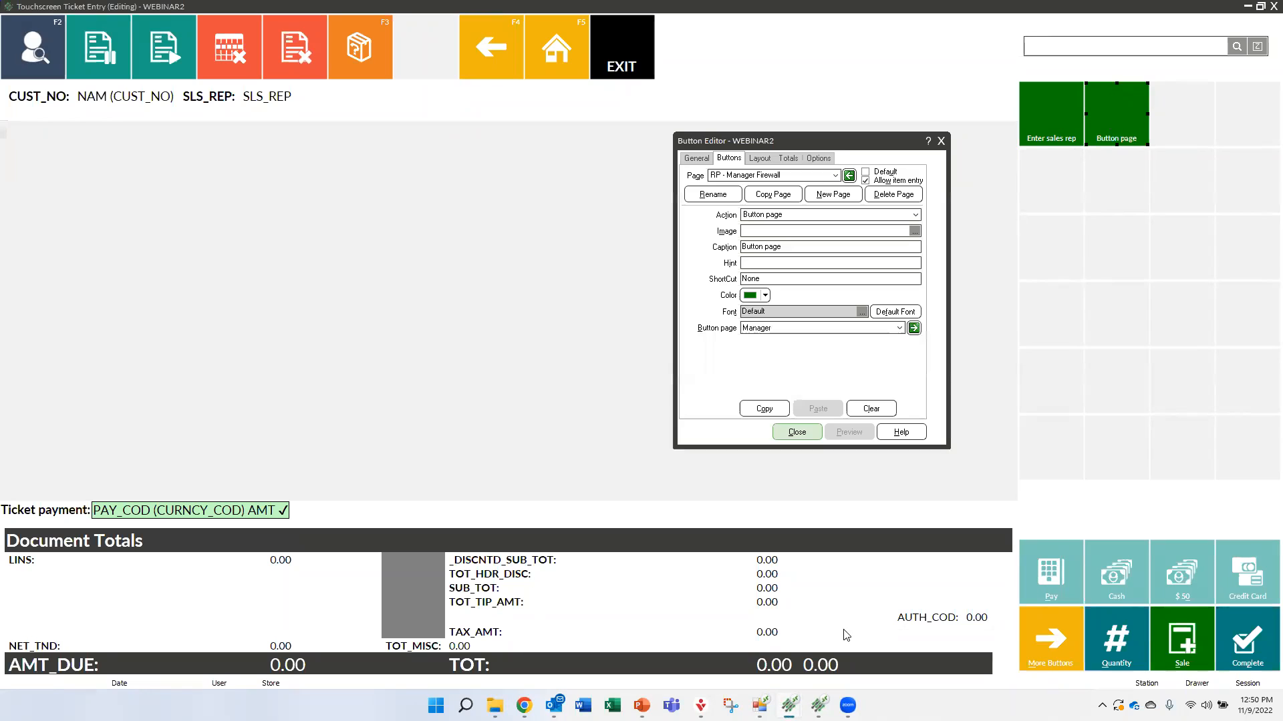
pyautogui.click(913, 328)
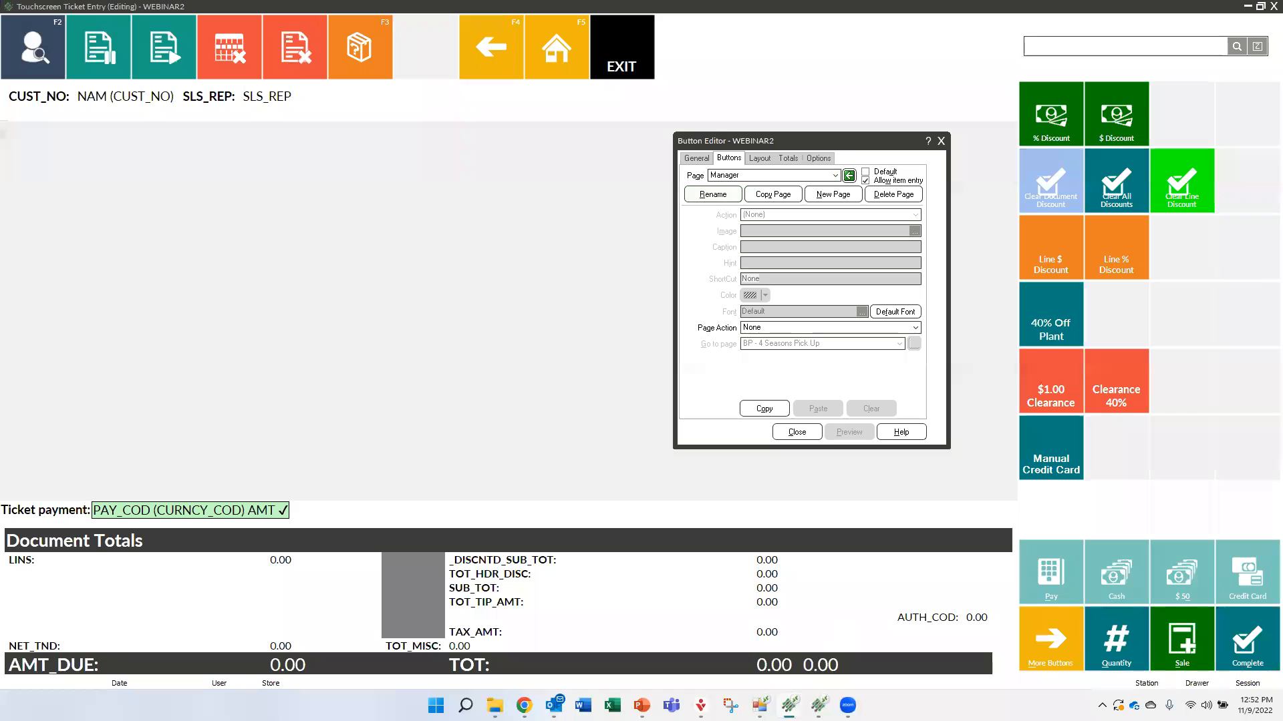
# Switch to the live Touchscreen Ticket Entry window and void the current ticket
pyautogui.moveTo(819, 706)
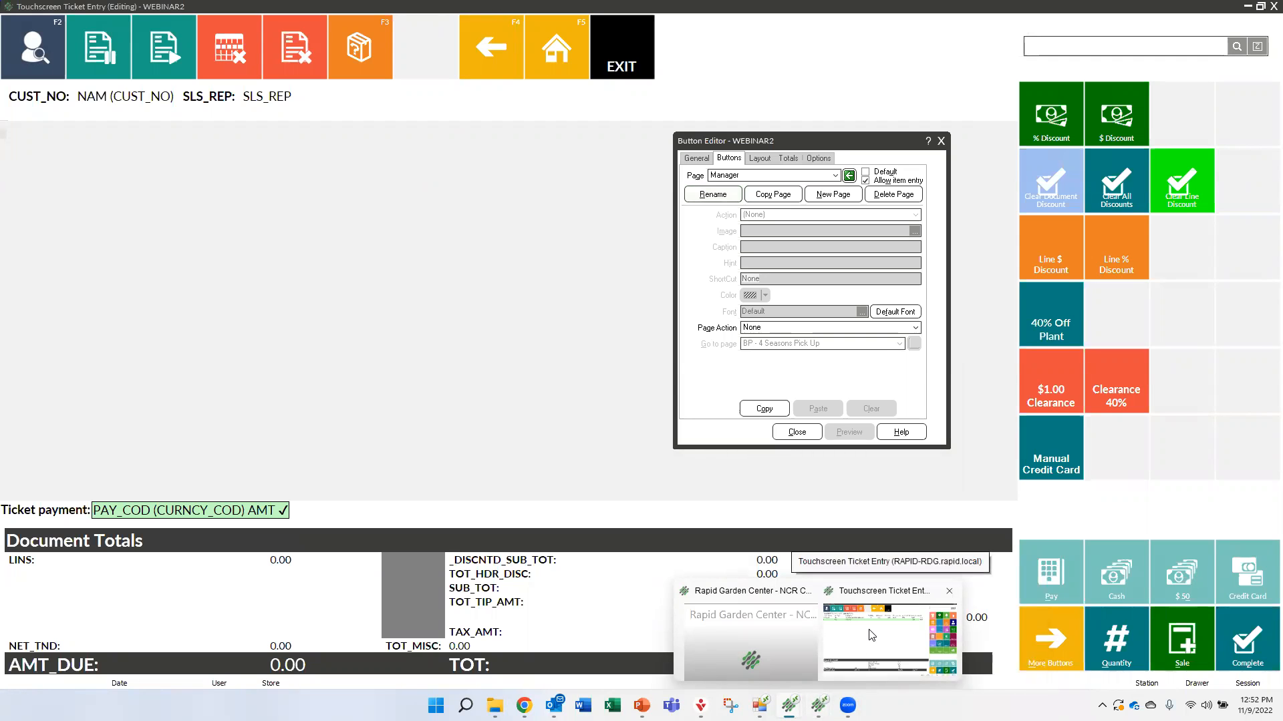
pyautogui.click(889, 638)
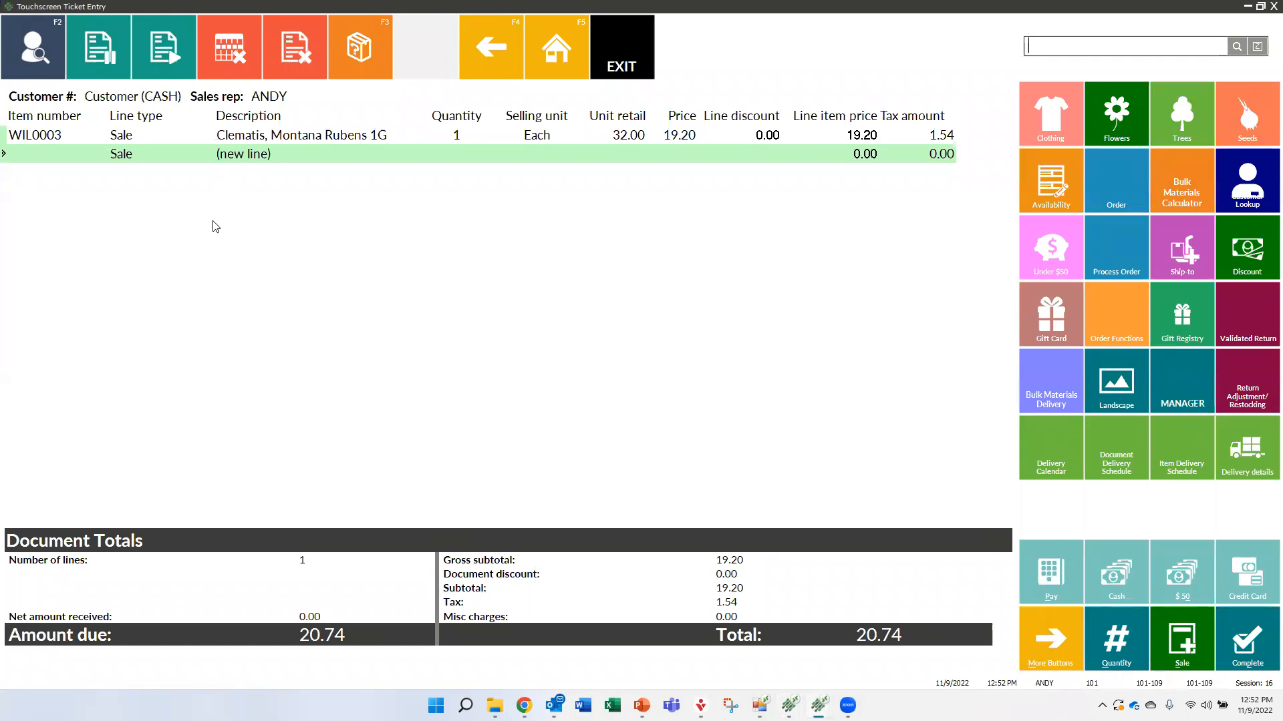
pyautogui.click(300, 46)
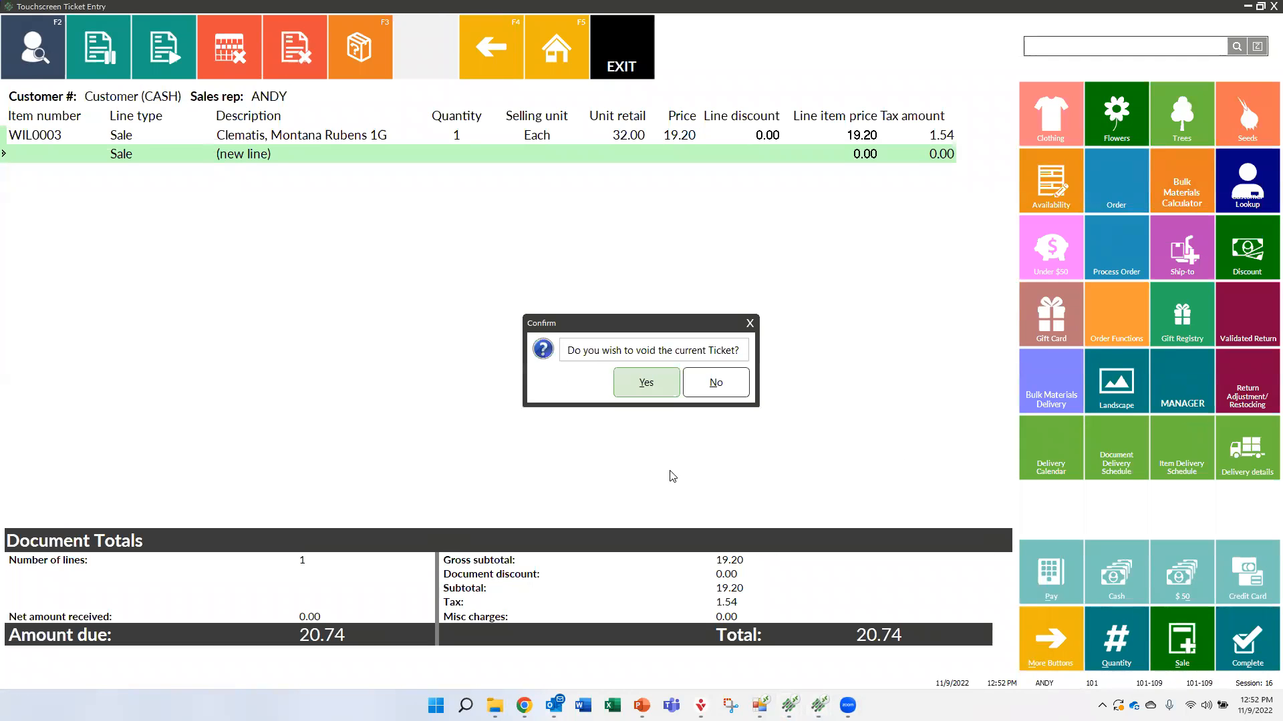
pyautogui.click(638, 382)
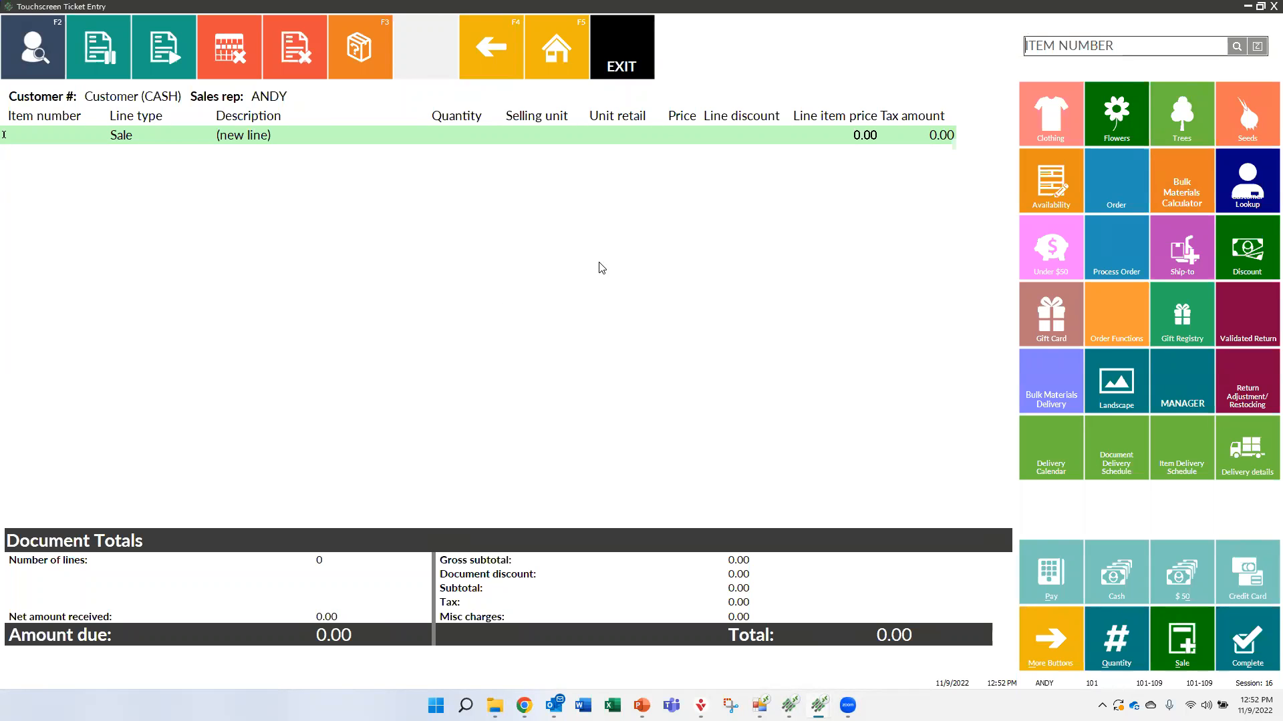
pyautogui.click(1102, 400)
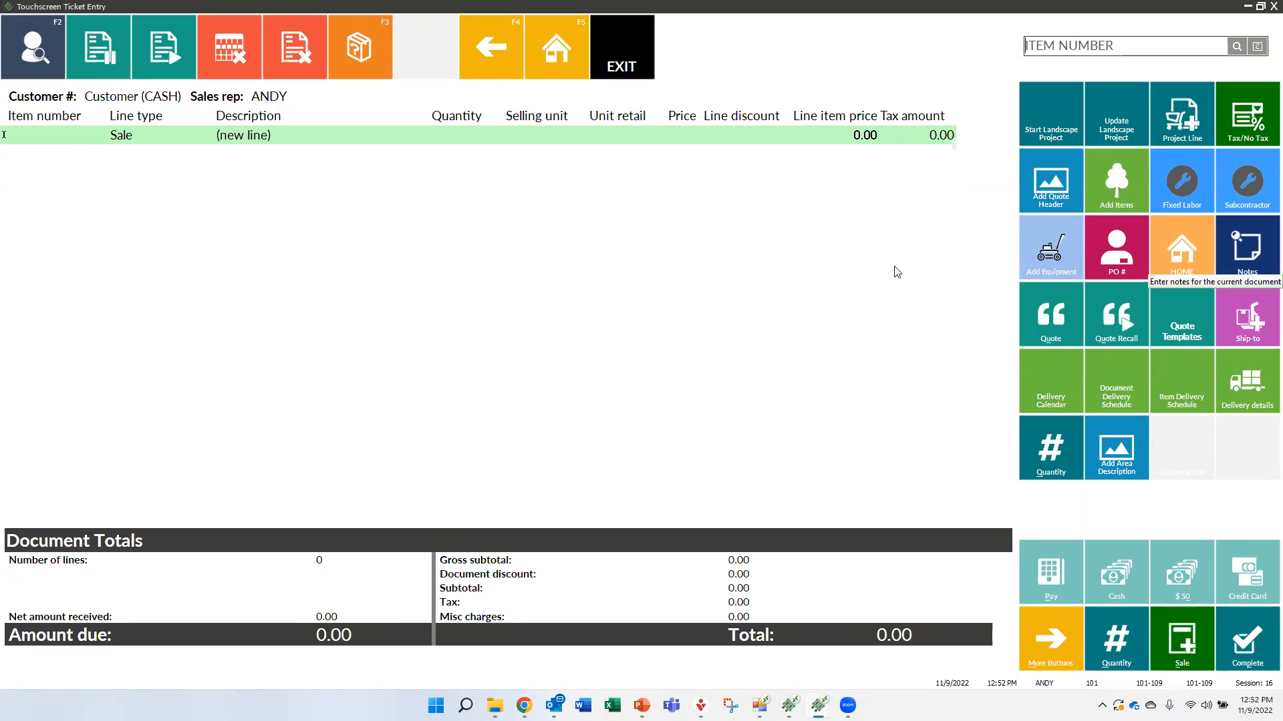
pyautogui.click(33, 54)
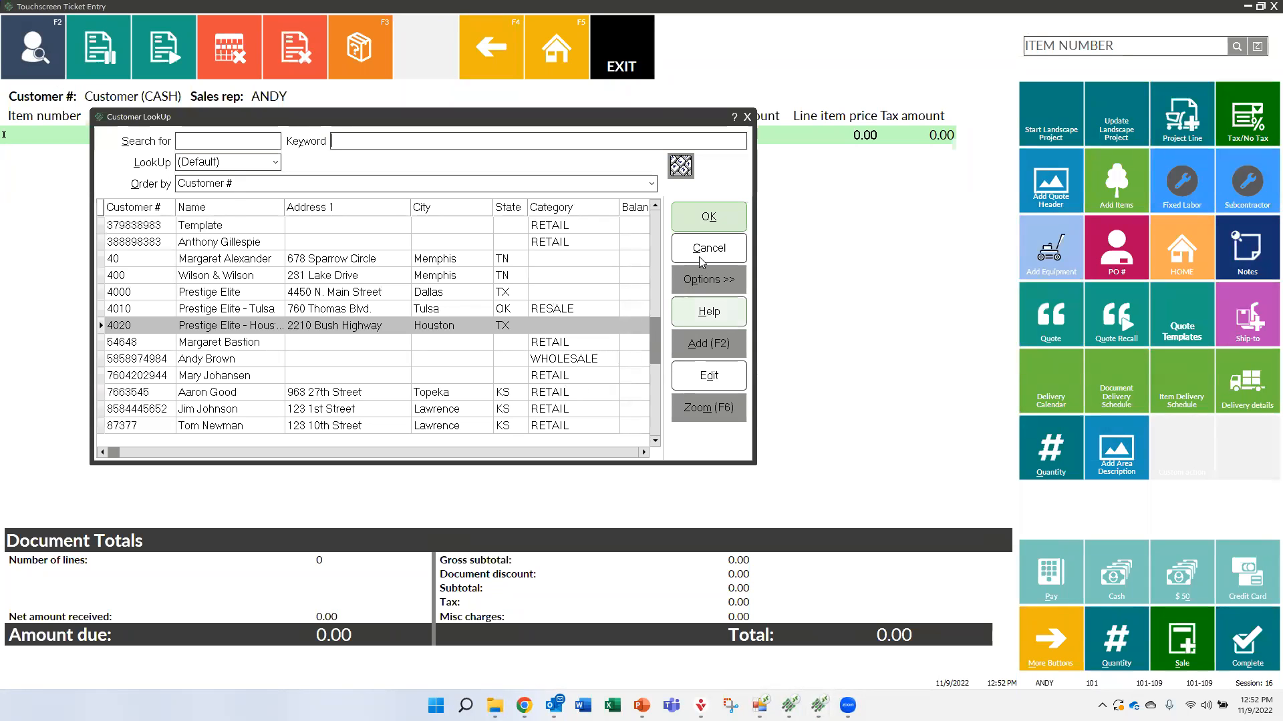
pyautogui.click(735, 248)
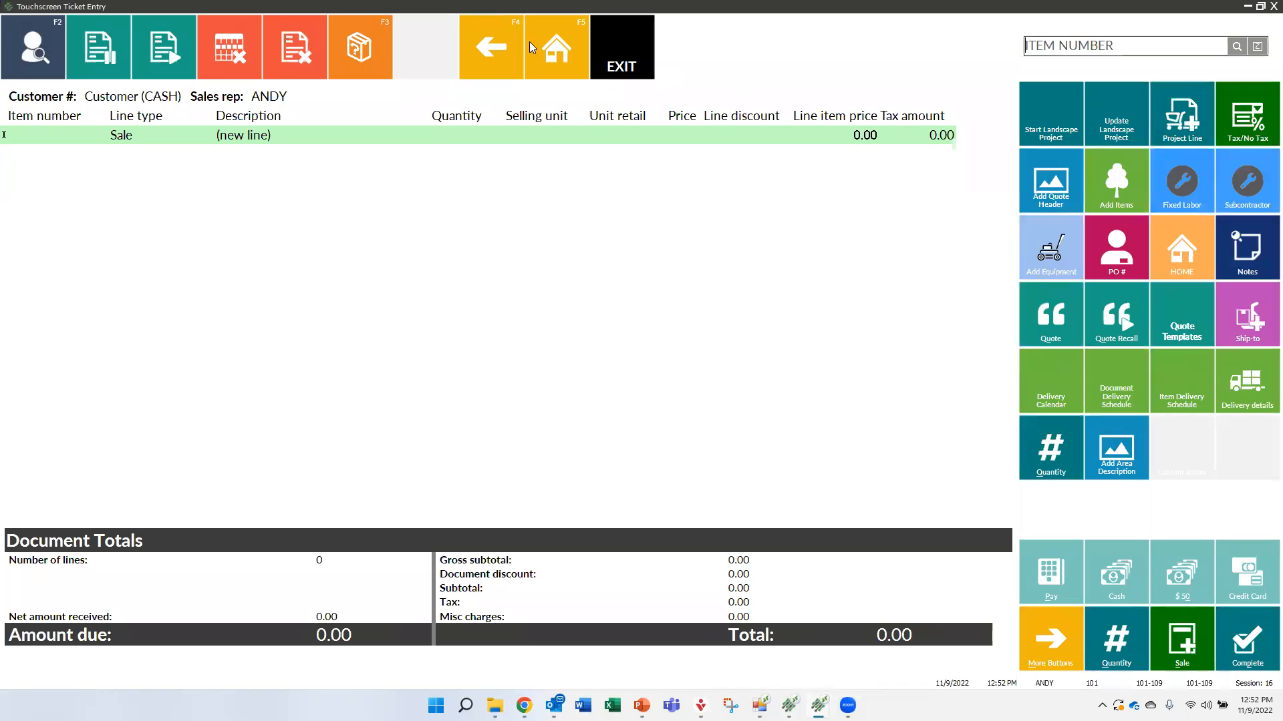
pyautogui.click(499, 49)
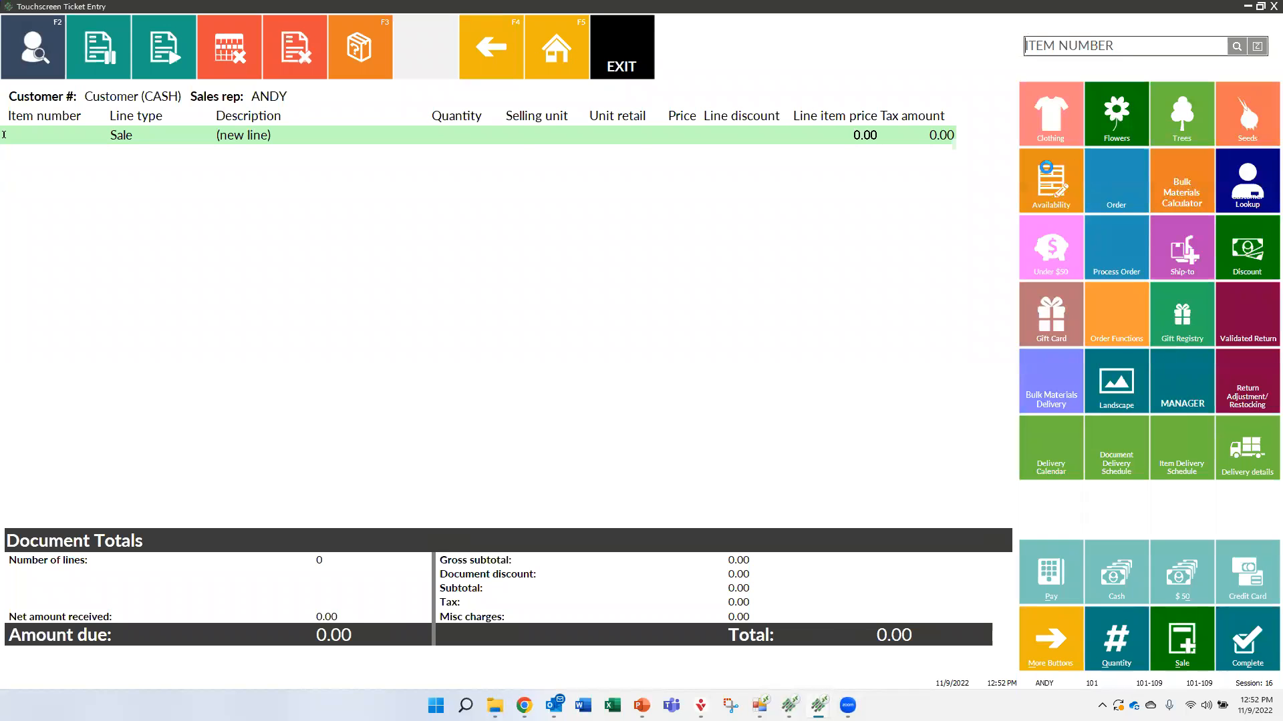
# Open the existing humic compost order for editing from Process Orders and bring up the Landscape button page
pyautogui.click(1112, 246)
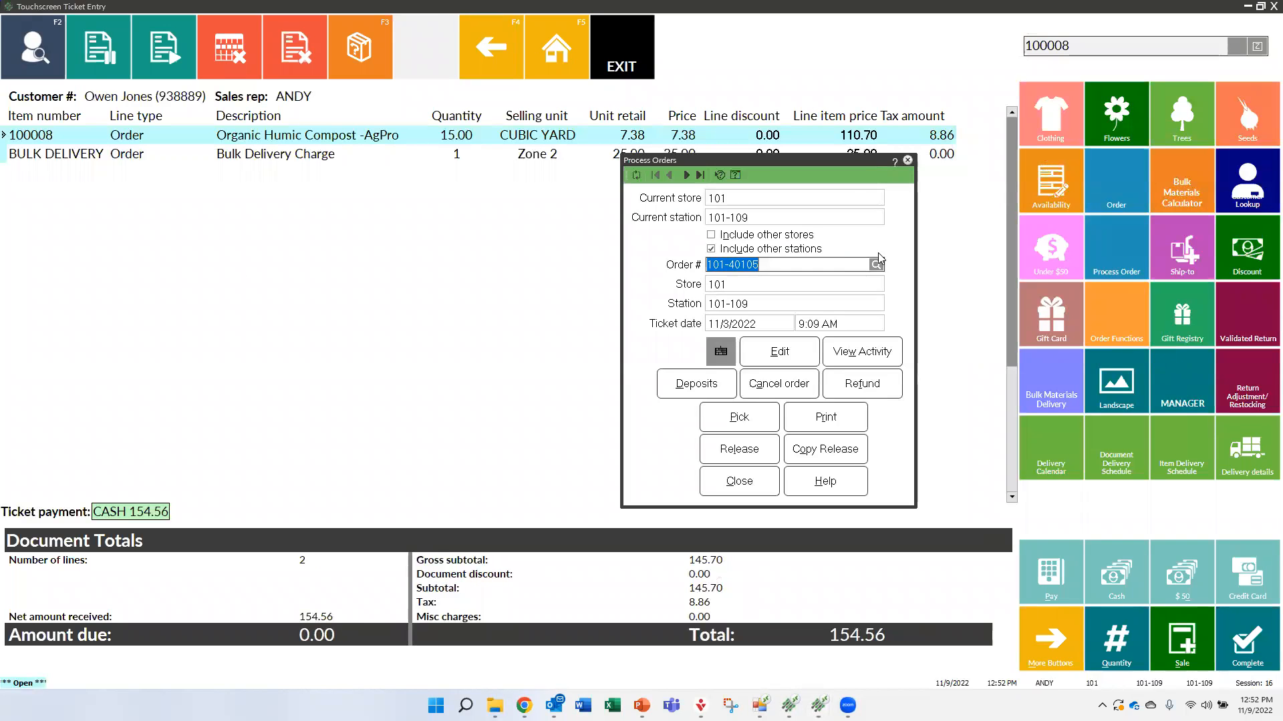
pyautogui.click(780, 352)
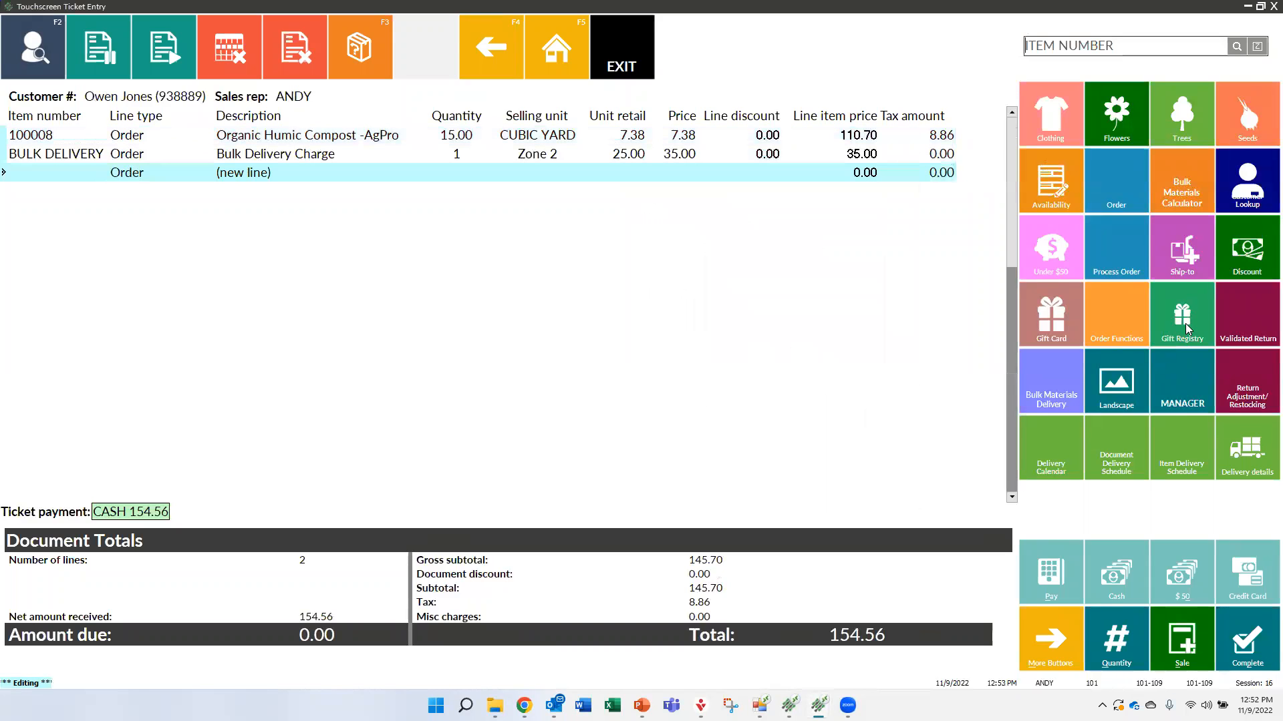
pyautogui.click(1116, 380)
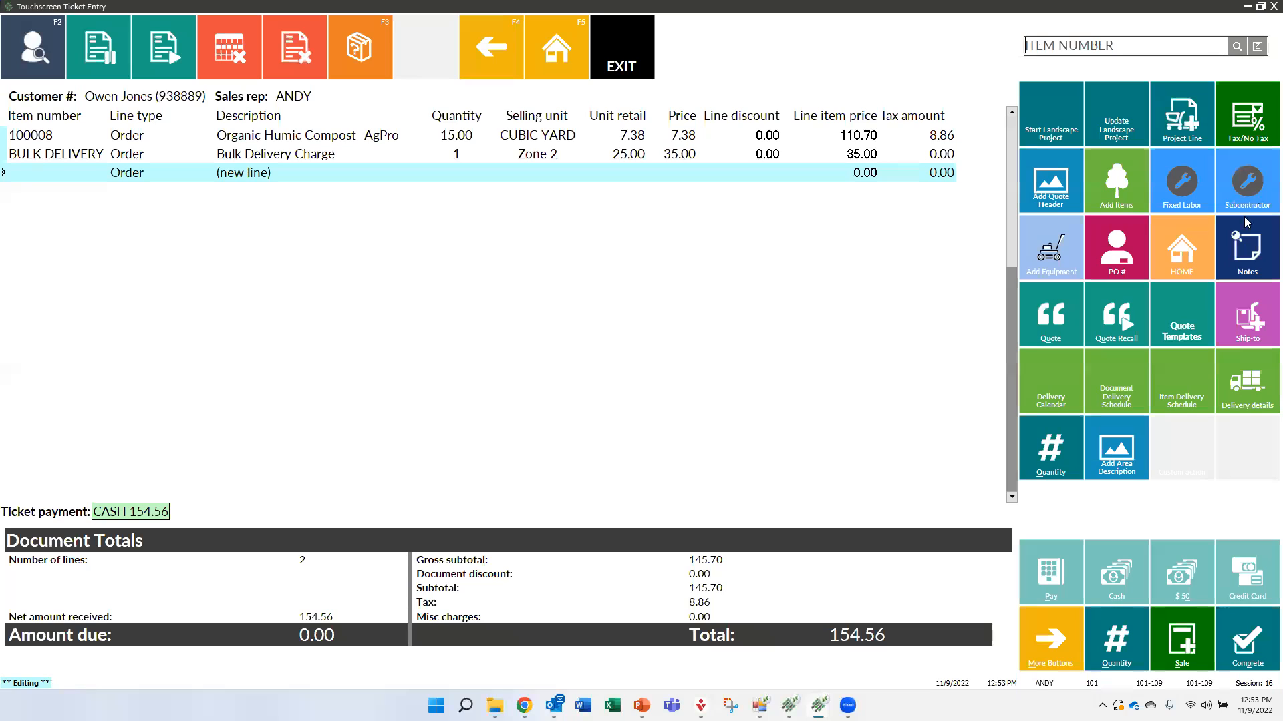
# Add a ticket note reading "a note" with the date/time as its ID, save it and close the notes
pyautogui.click(1238, 253)
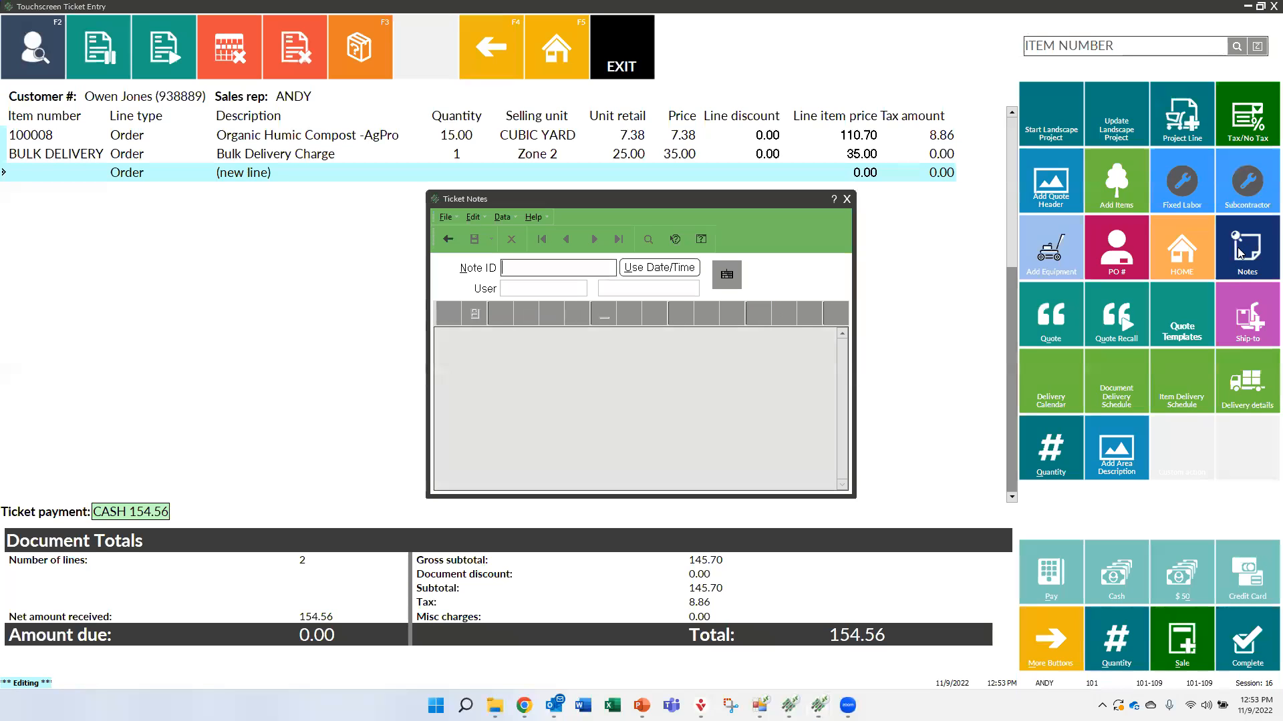
pyautogui.click(651, 267)
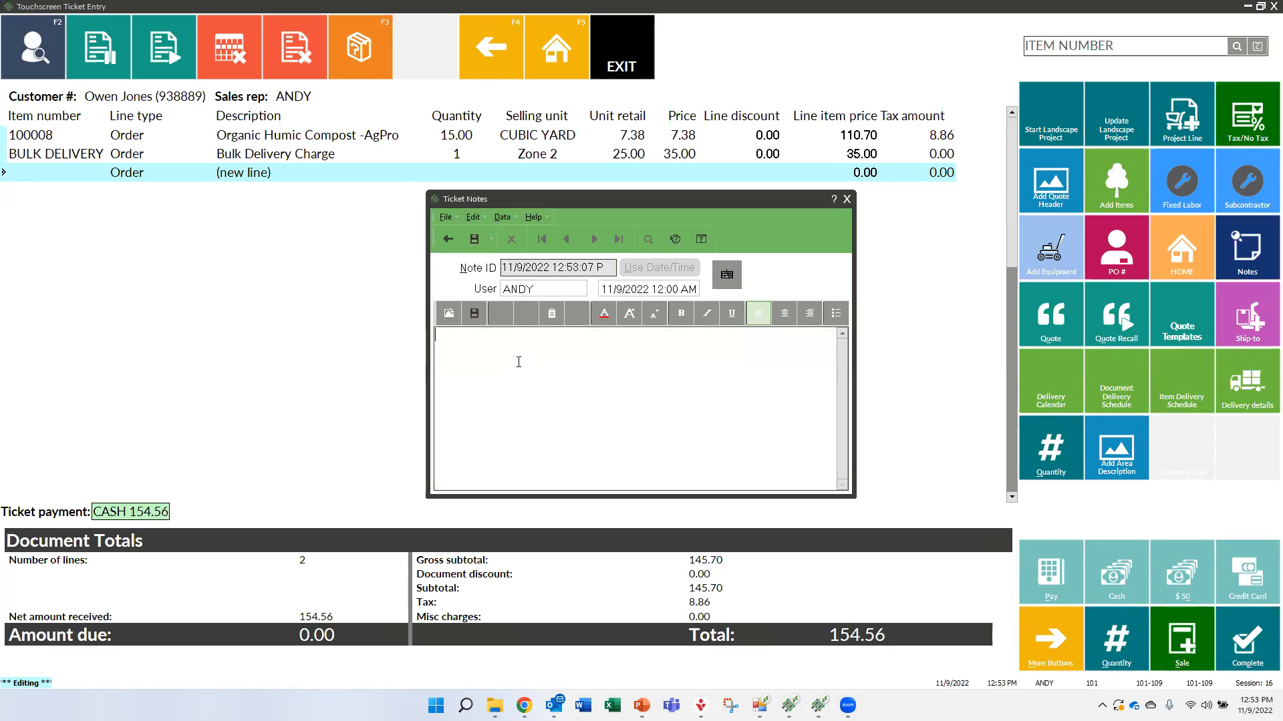
pyautogui.write('a notye')
pyautogui.press('BackSpace')
pyautogui.press('BackSpace')
pyautogui.press('BackSpace')
pyautogui.write('e')
pyautogui.click(474, 313)
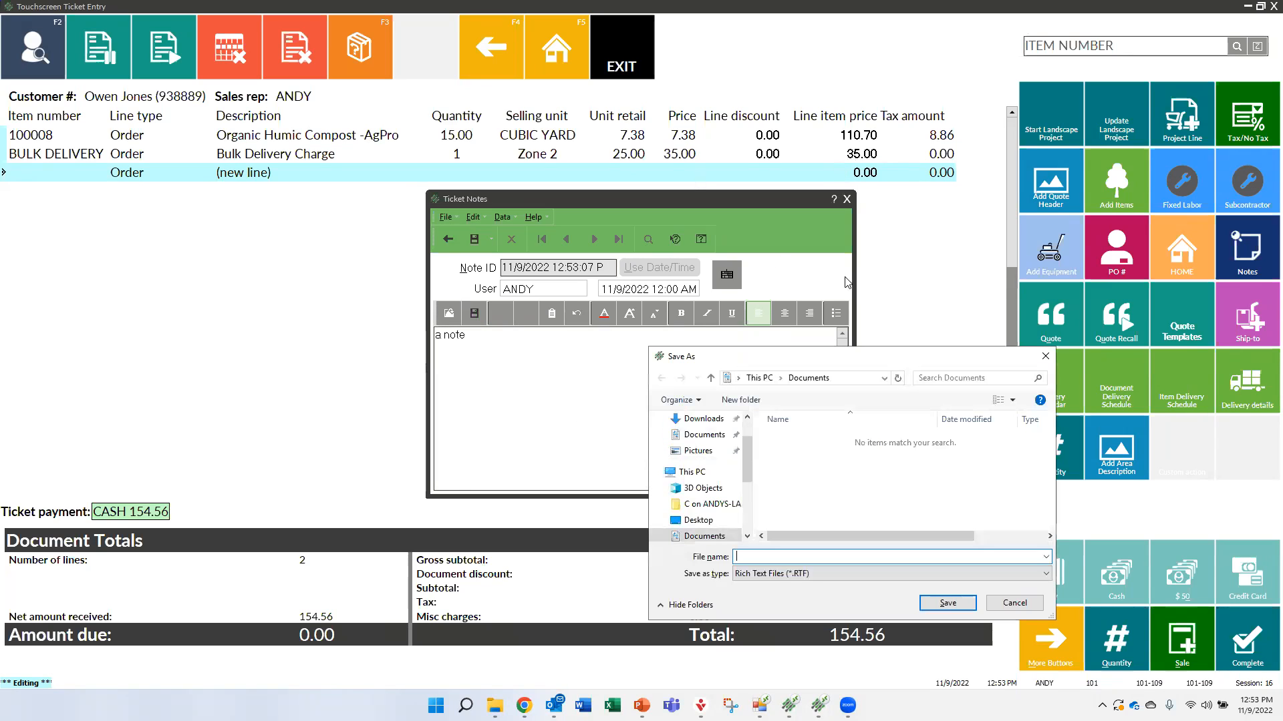
pyautogui.click(1013, 604)
pyautogui.click(474, 239)
pyautogui.click(847, 199)
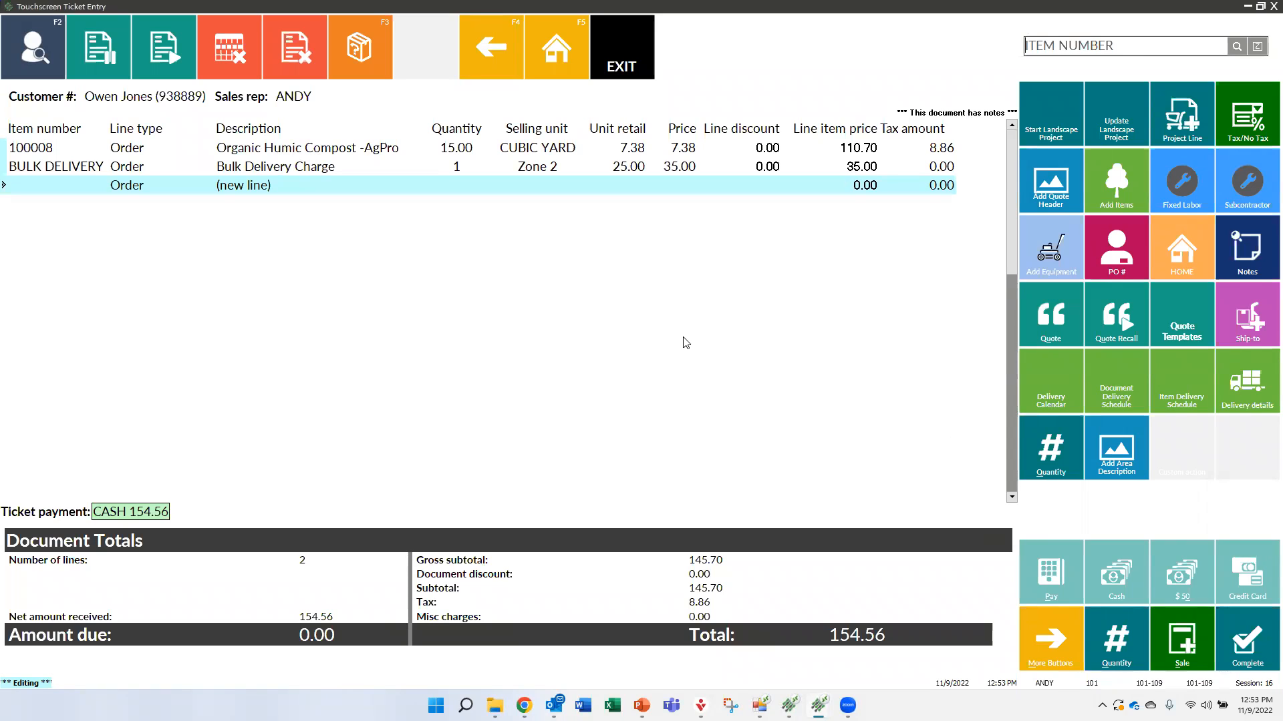
# Reopen the order's ticket notes and display the saved note
pyautogui.click(1244, 260)
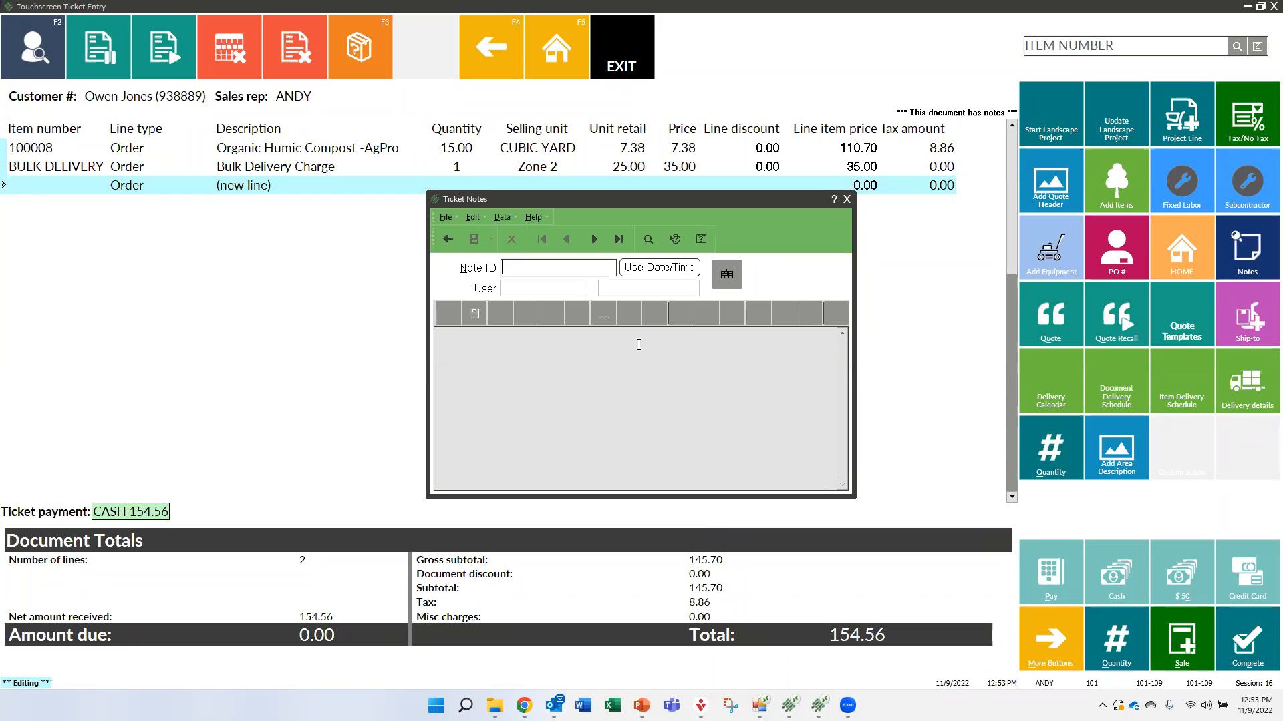
pyautogui.click(594, 242)
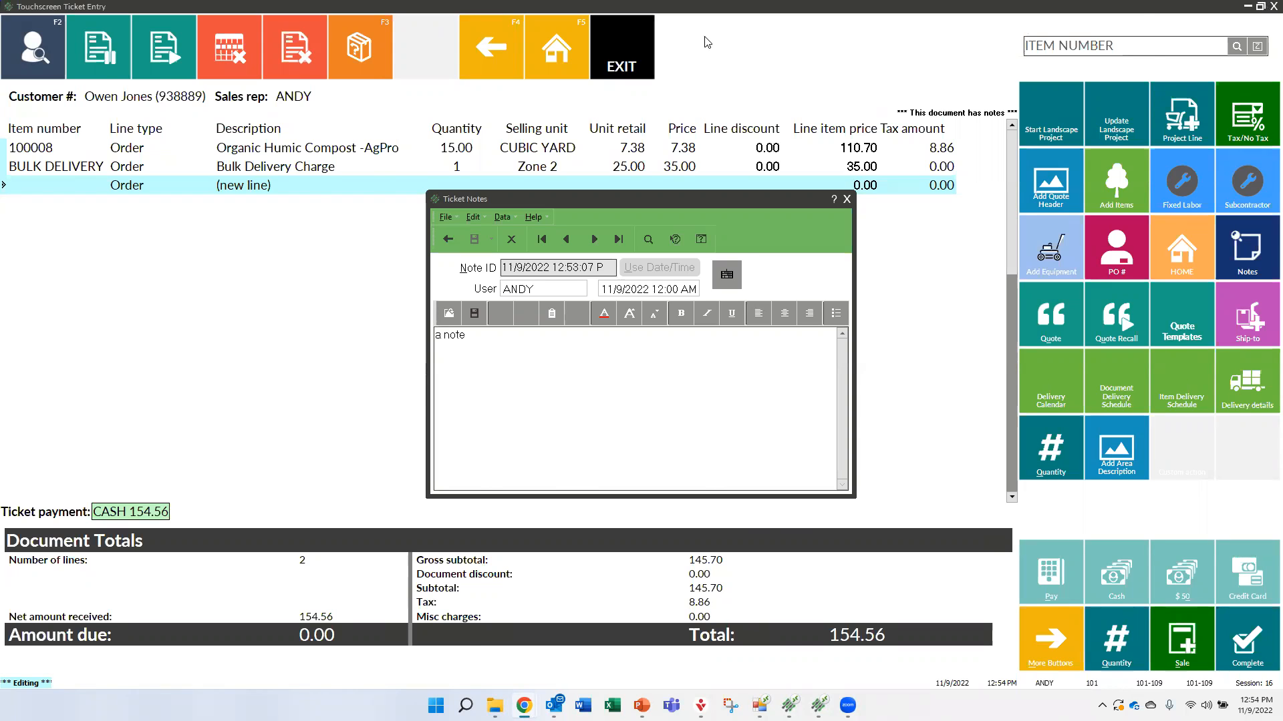
# Switch to the VBScript SendKeys Method article in Chrome, find the Page Down code in its table, and minimize the browser
pyautogui.hotkey('alt', 'Tab')
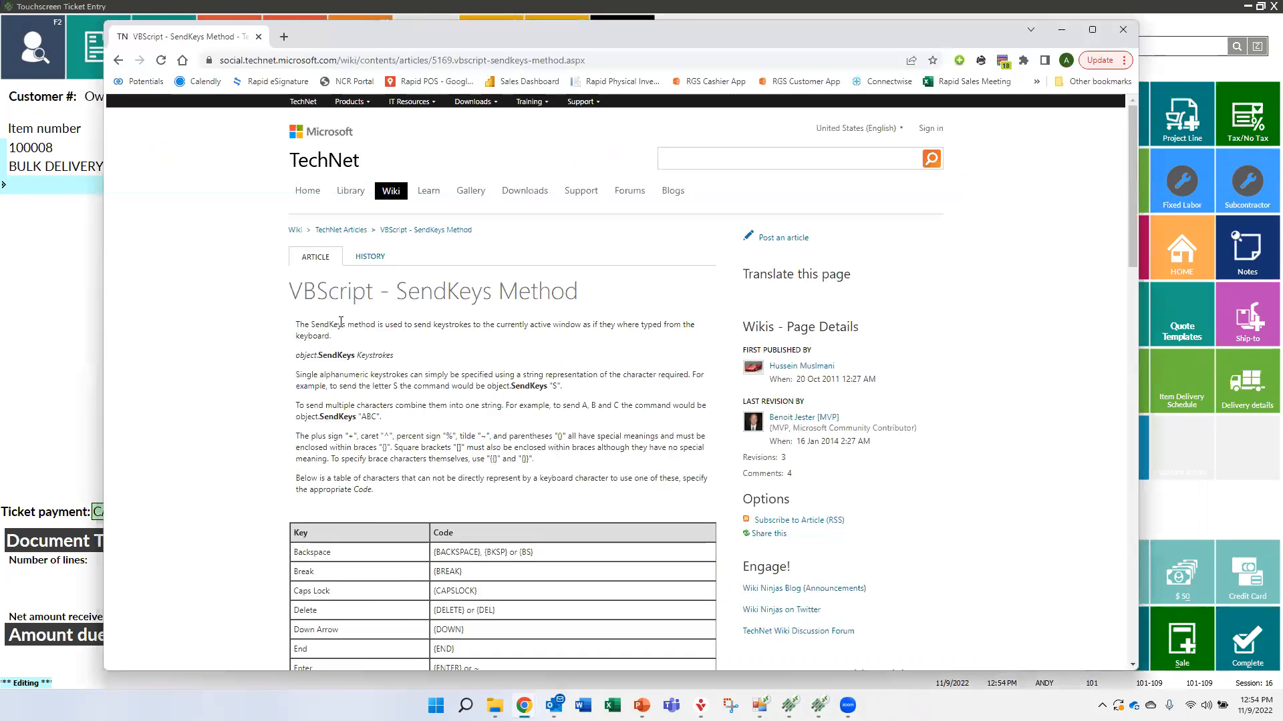
pyautogui.scroll(-5, 354, 373)
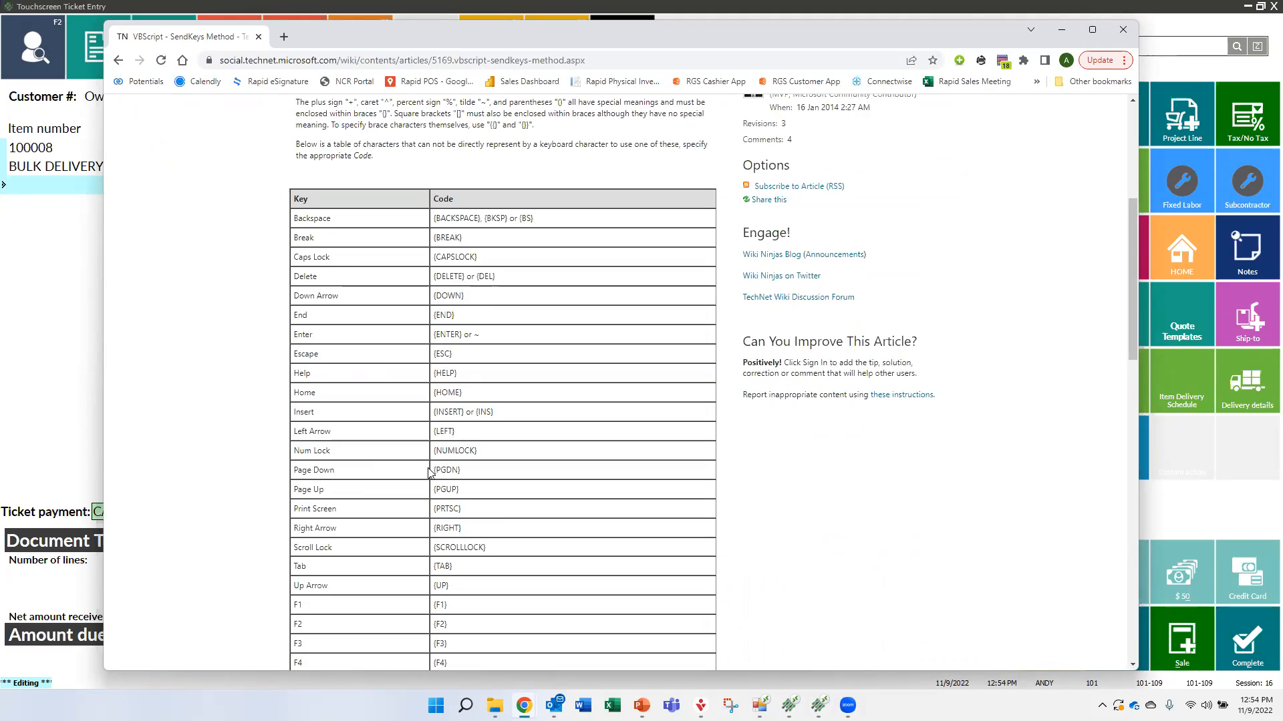
pyautogui.moveTo(462, 475); pyautogui.dragTo(432, 472)
pyautogui.click(1061, 29)
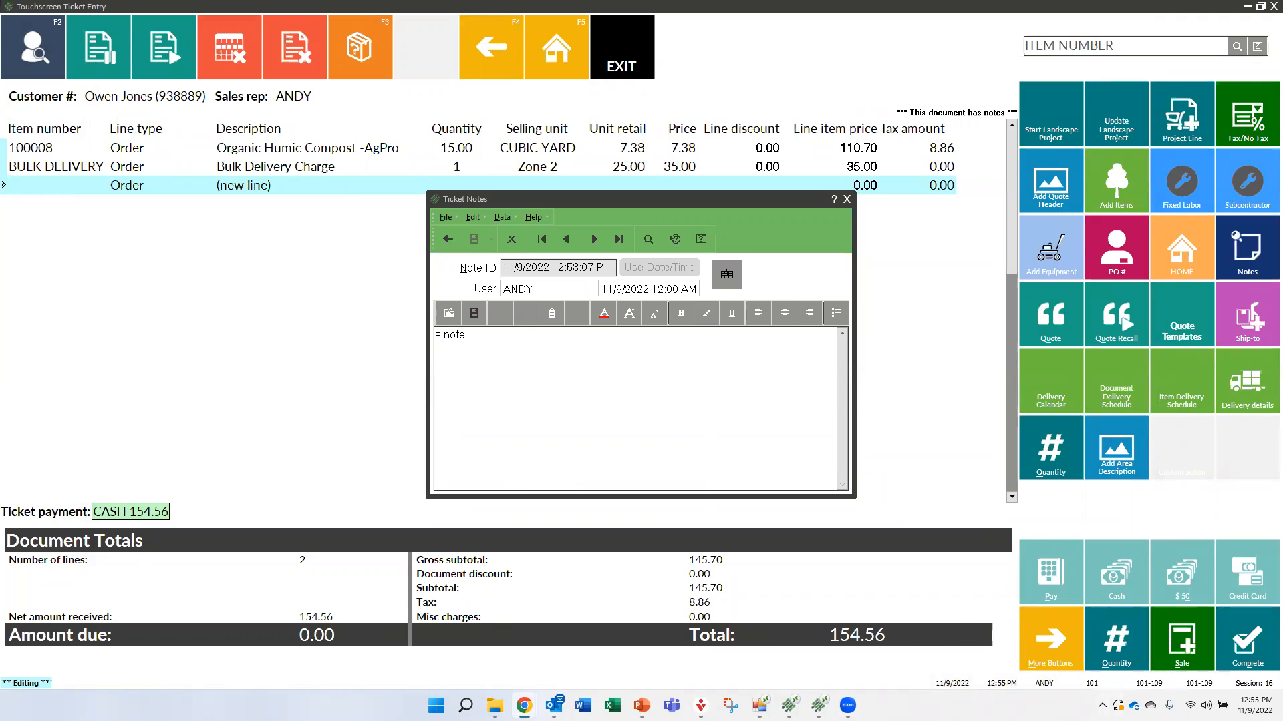
# Switch to the WEBINAR2 Button Editor window and move it slightly away from the Manager page buttons
pyautogui.moveTo(789, 702)
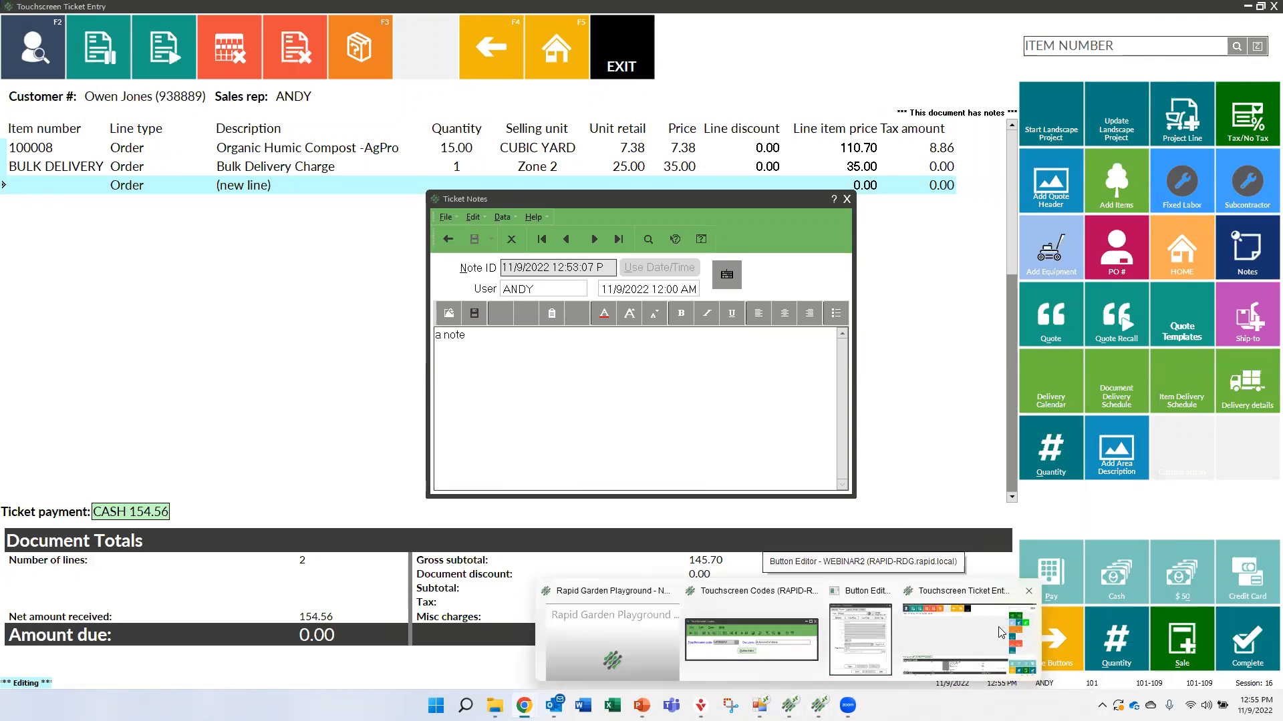
pyautogui.click(929, 619)
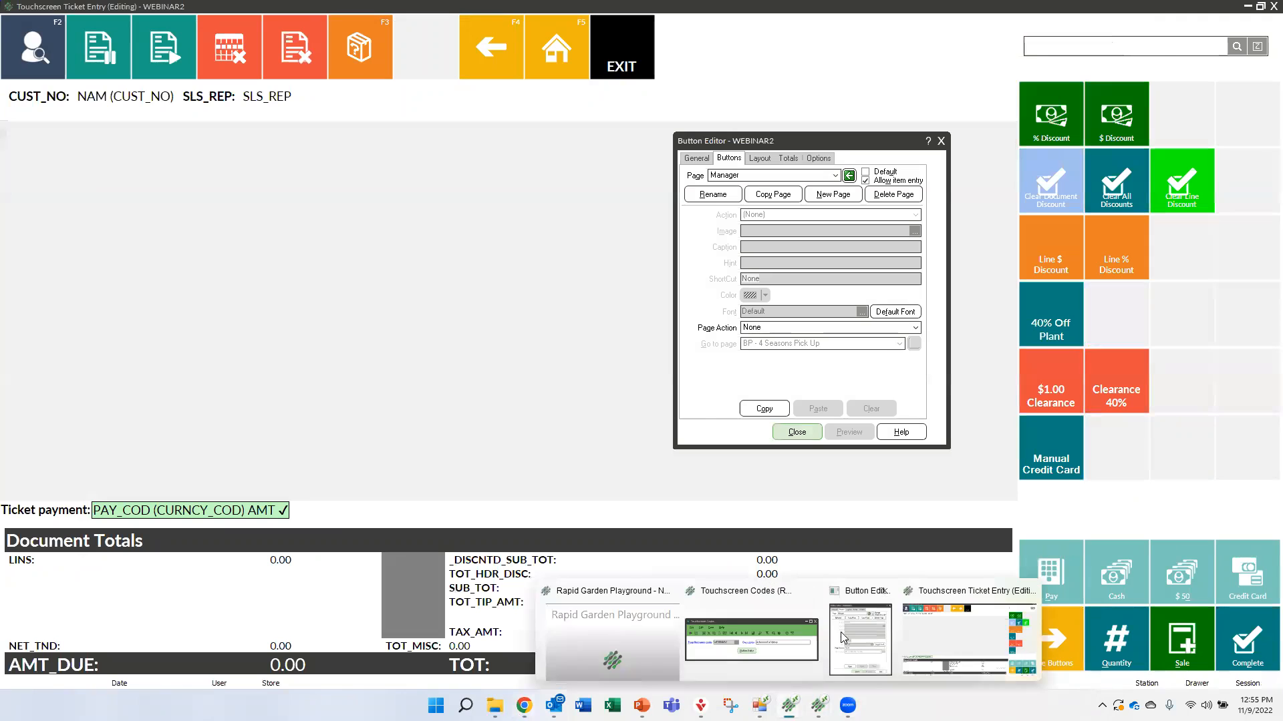
pyautogui.click(849, 633)
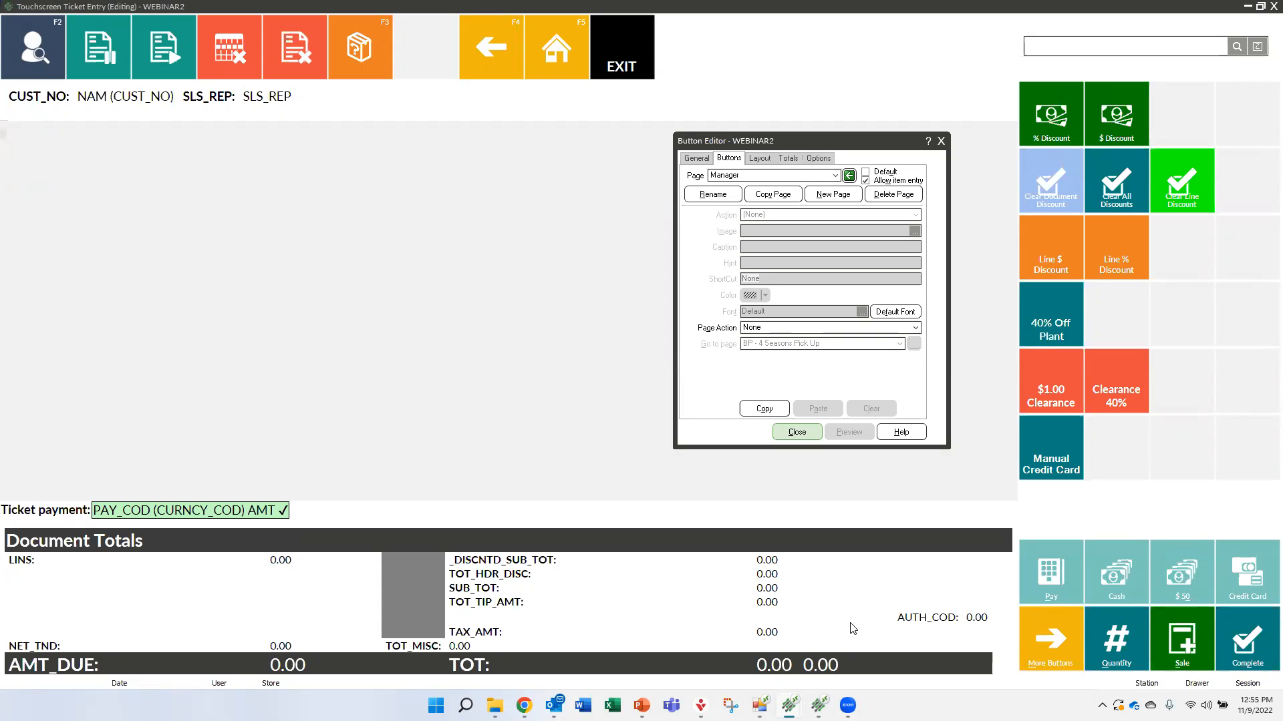
pyautogui.moveTo(759, 705)
pyautogui.moveTo(806, 142); pyautogui.dragTo(778, 166)
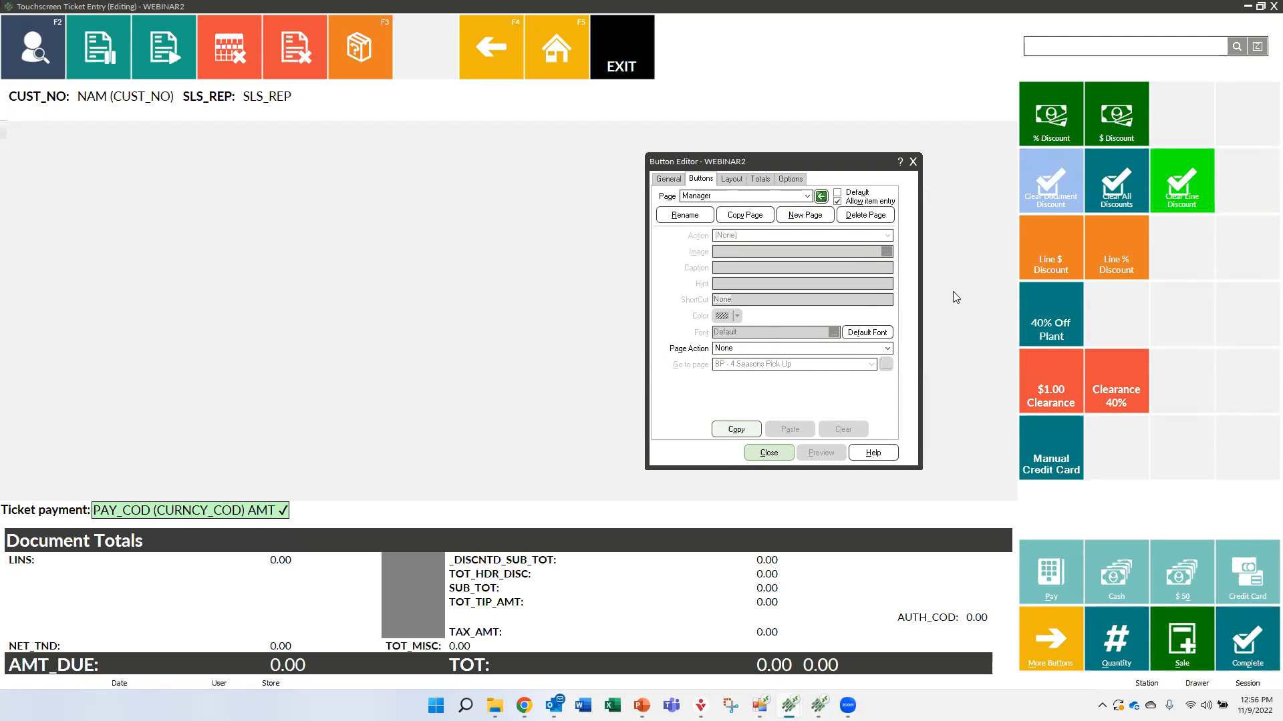
# Change the Line % Discount button's caption to "Discount by Percent" on the Manager page and preview it
pyautogui.click(1114, 241)
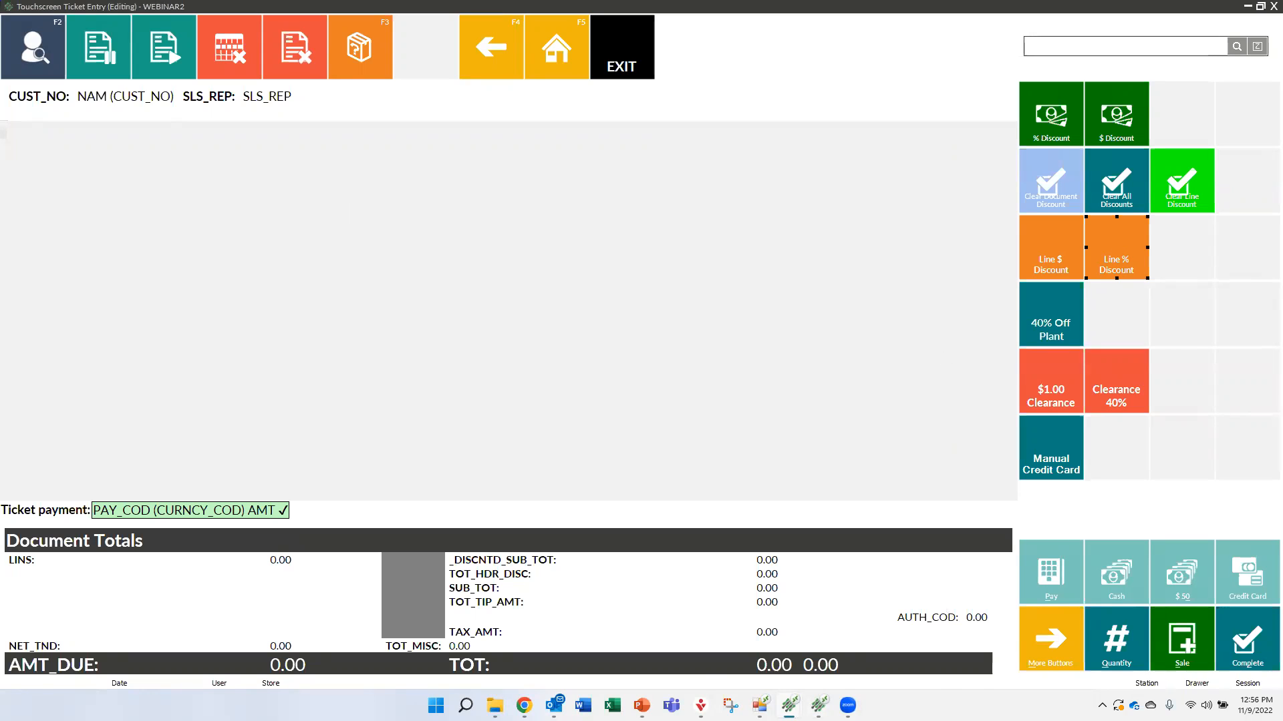
pyautogui.click(850, 645)
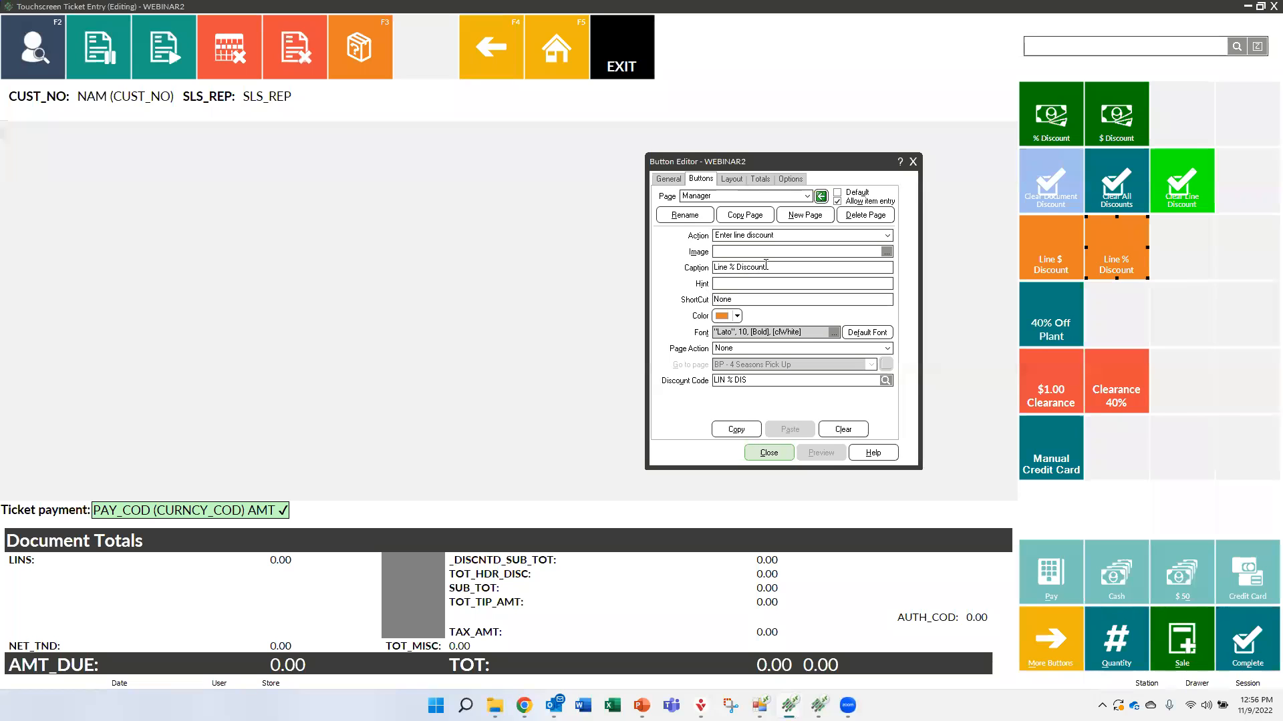
pyautogui.moveTo(766, 266); pyautogui.dragTo(703, 270)
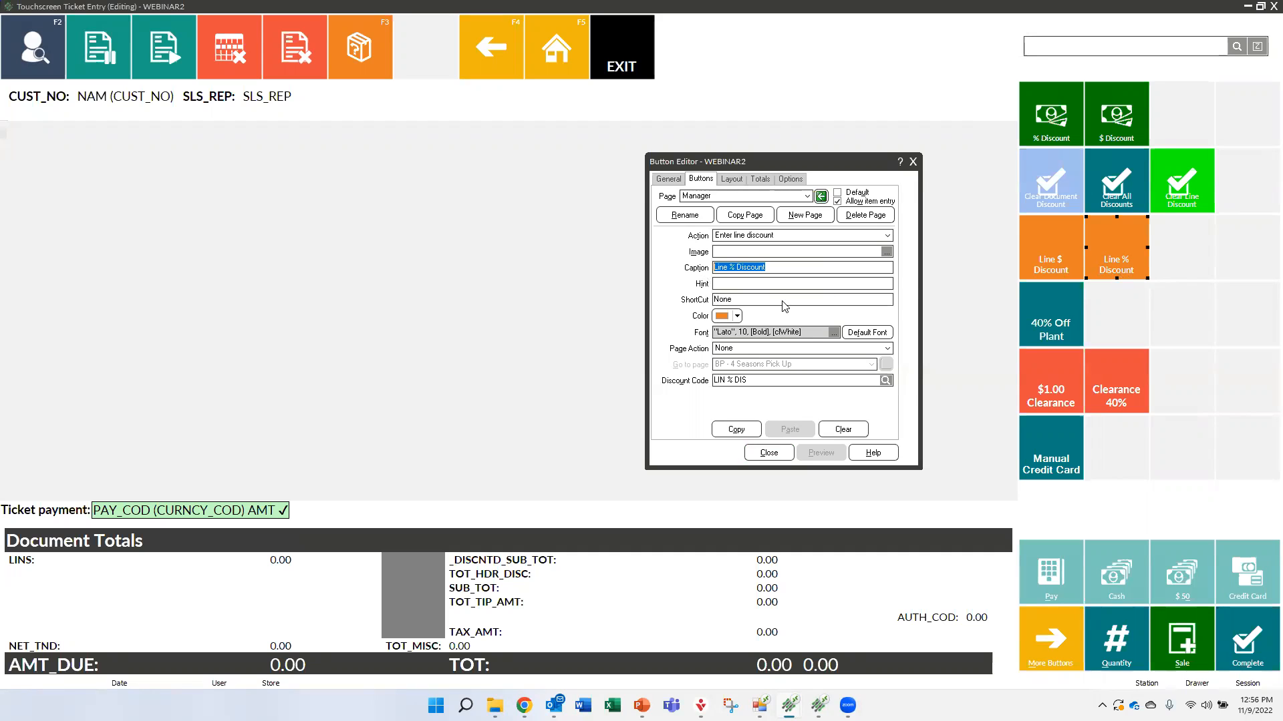
pyautogui.write('Dis')
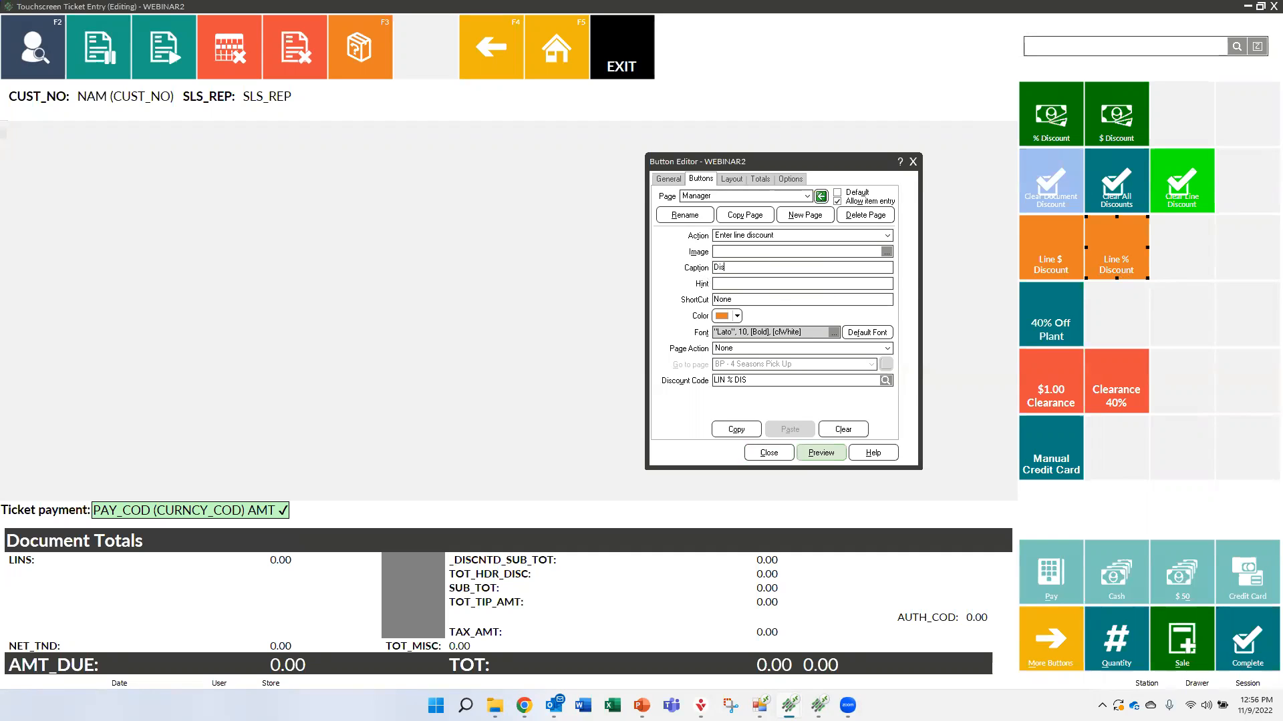
pyautogui.write('count by Percen')
pyautogui.click(814, 454)
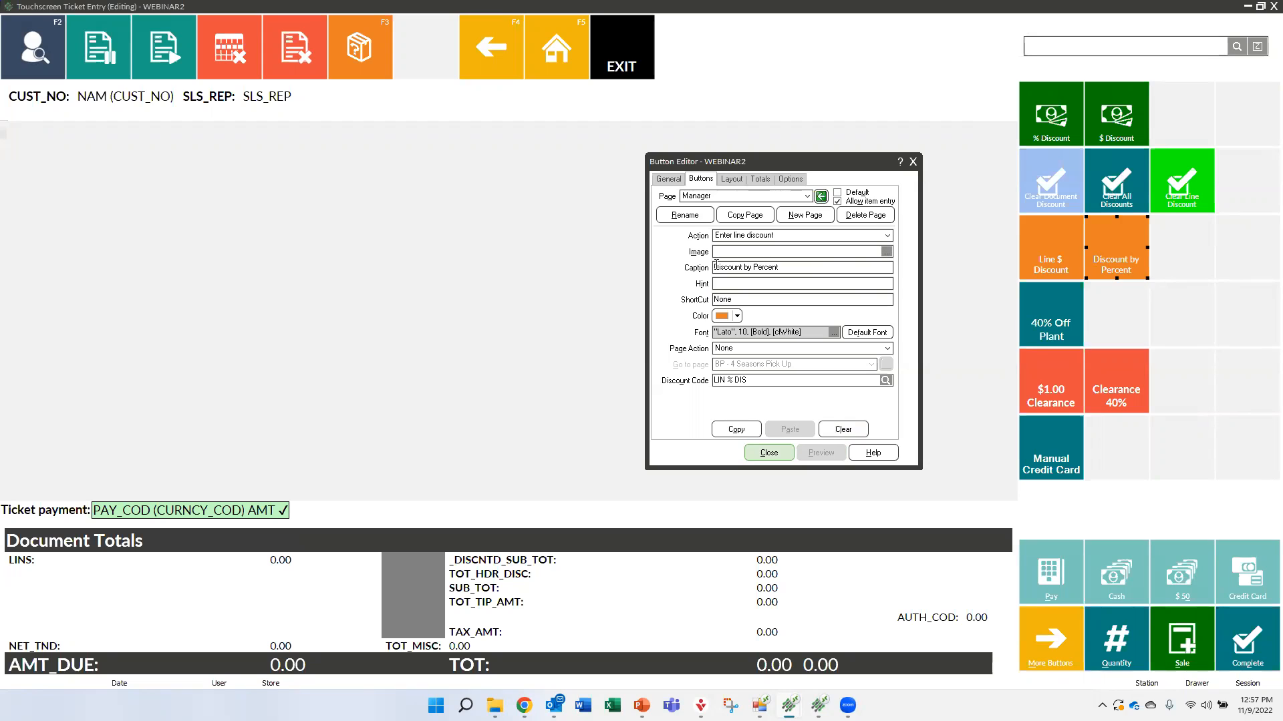
# Assign the Garden-tree4 image to the Discount by Percent button and preview it
pyautogui.click(886, 252)
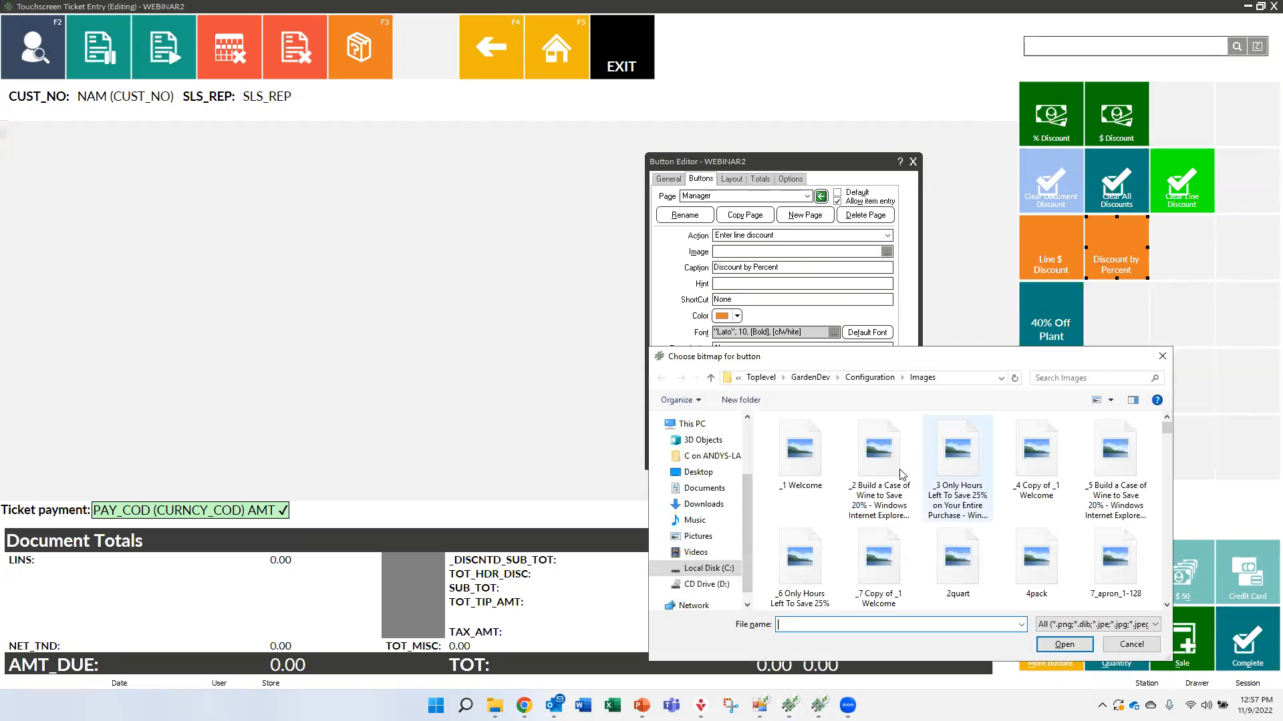
pyautogui.scroll(-10, 896, 508)
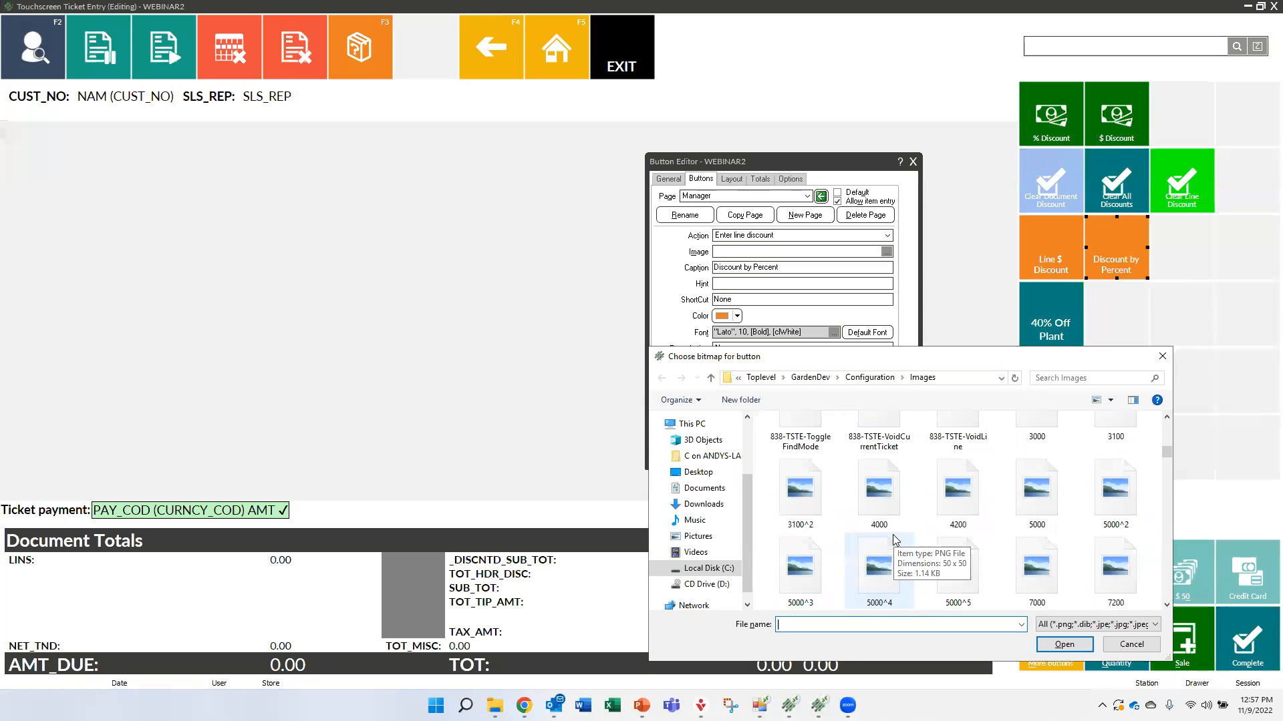
pyautogui.scroll(-8, 898, 521)
pyautogui.scroll(-10, 907, 532)
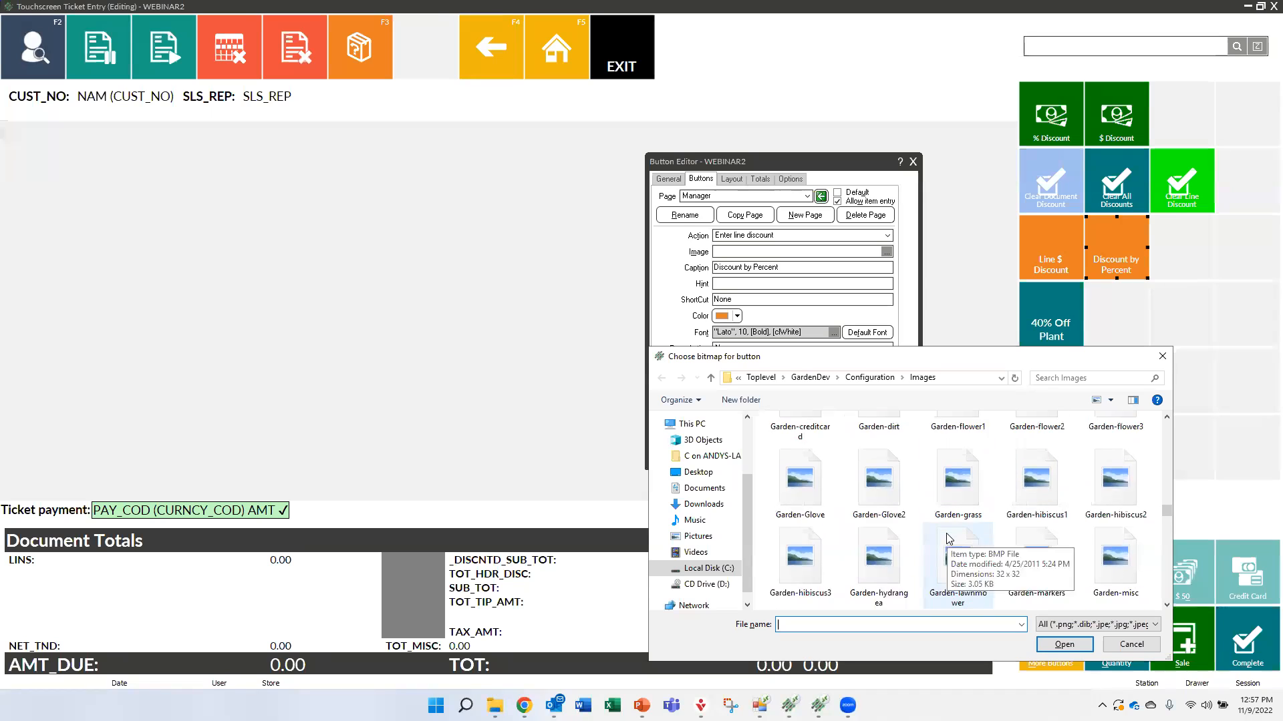
pyautogui.scroll(-5, 949, 539)
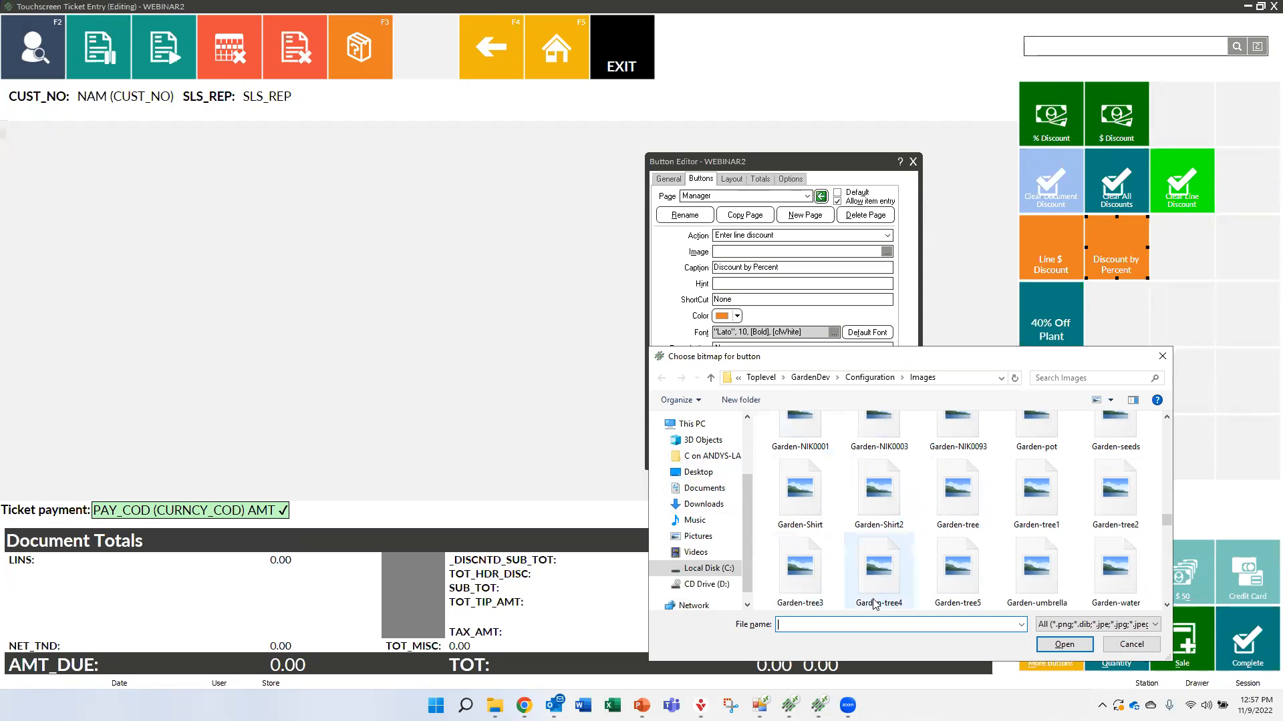
pyautogui.click(880, 576)
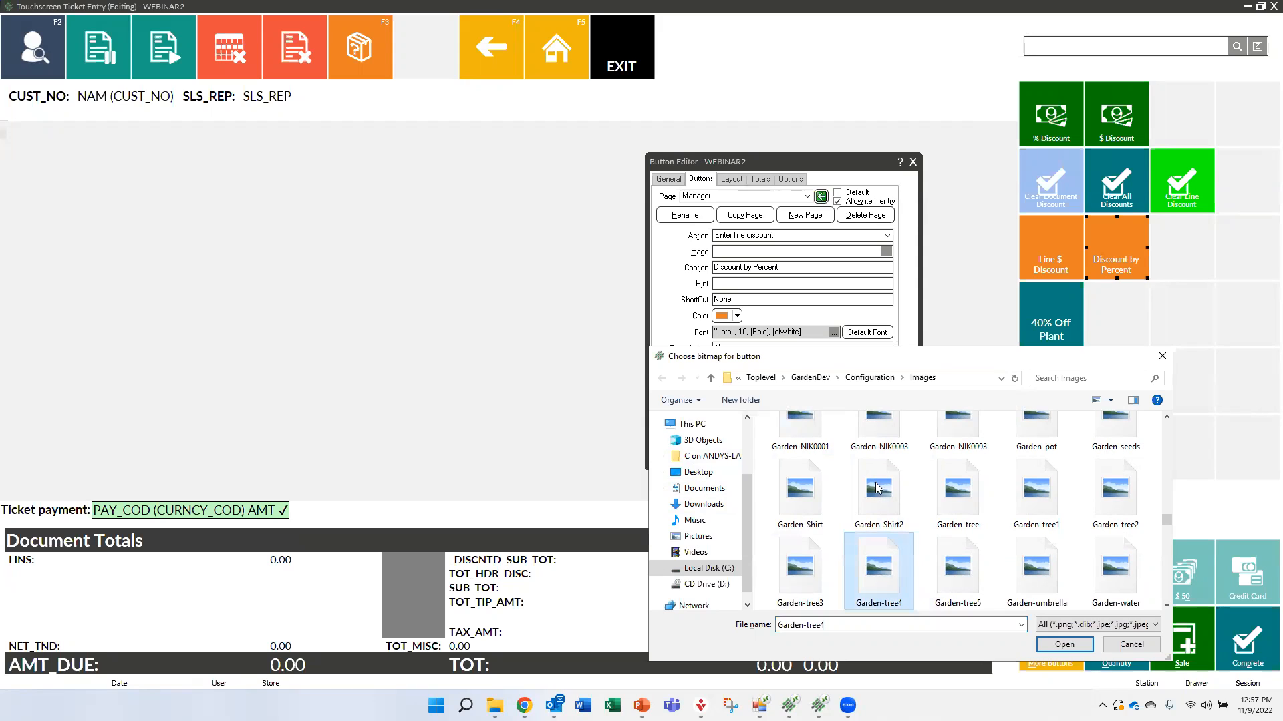
pyautogui.doubleClick(870, 576)
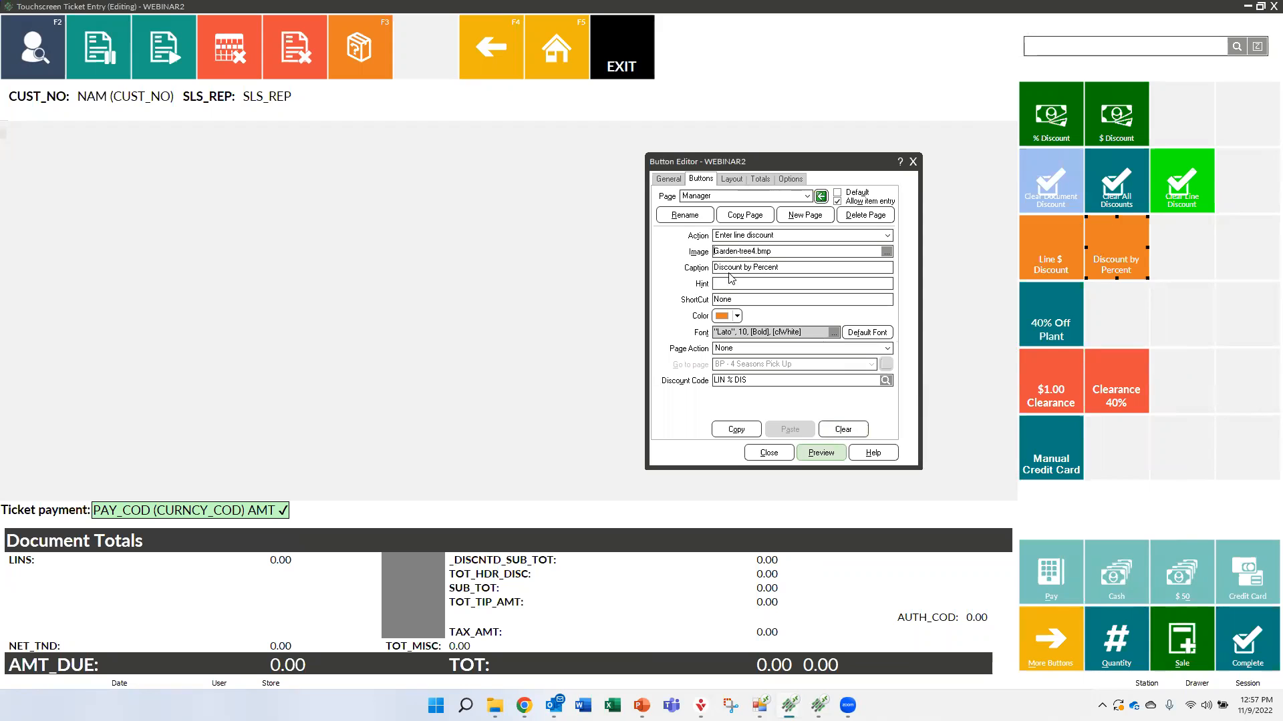
pyautogui.click(819, 454)
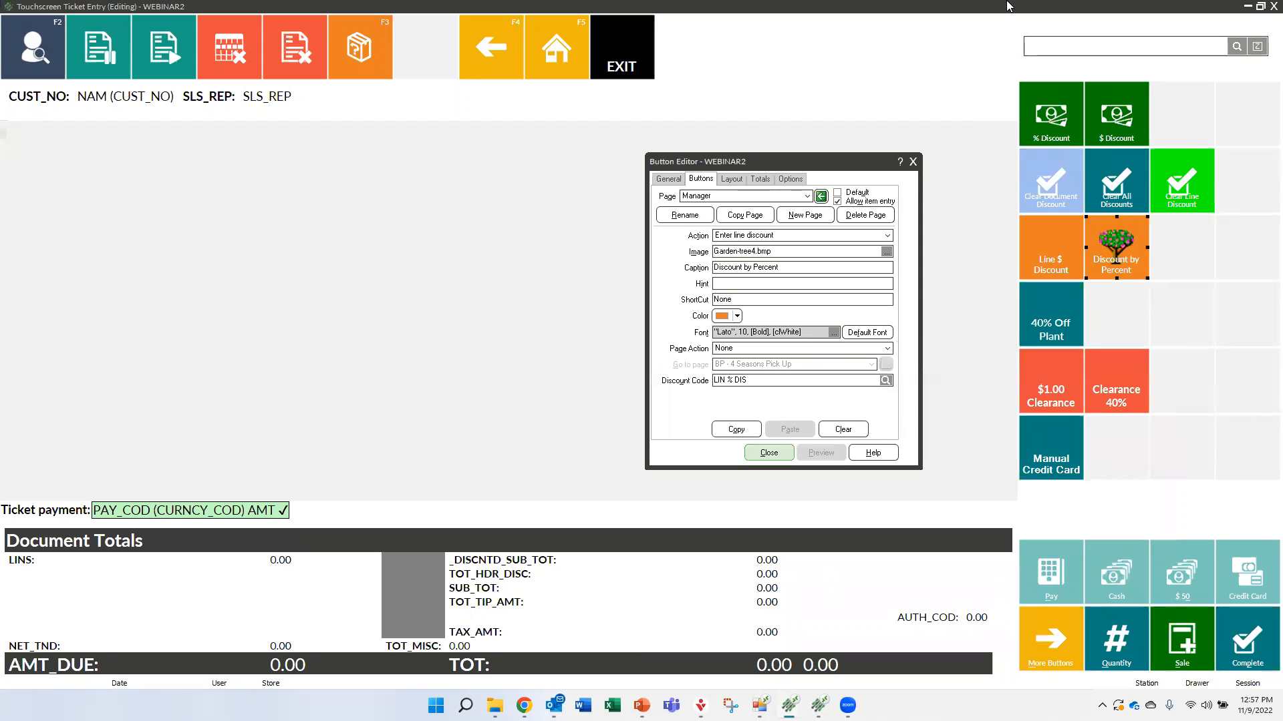
# Remove the image from the Discount by Percent button and preview the change
pyautogui.moveTo(777, 247); pyautogui.dragTo(665, 251)
pyautogui.press('Delete')
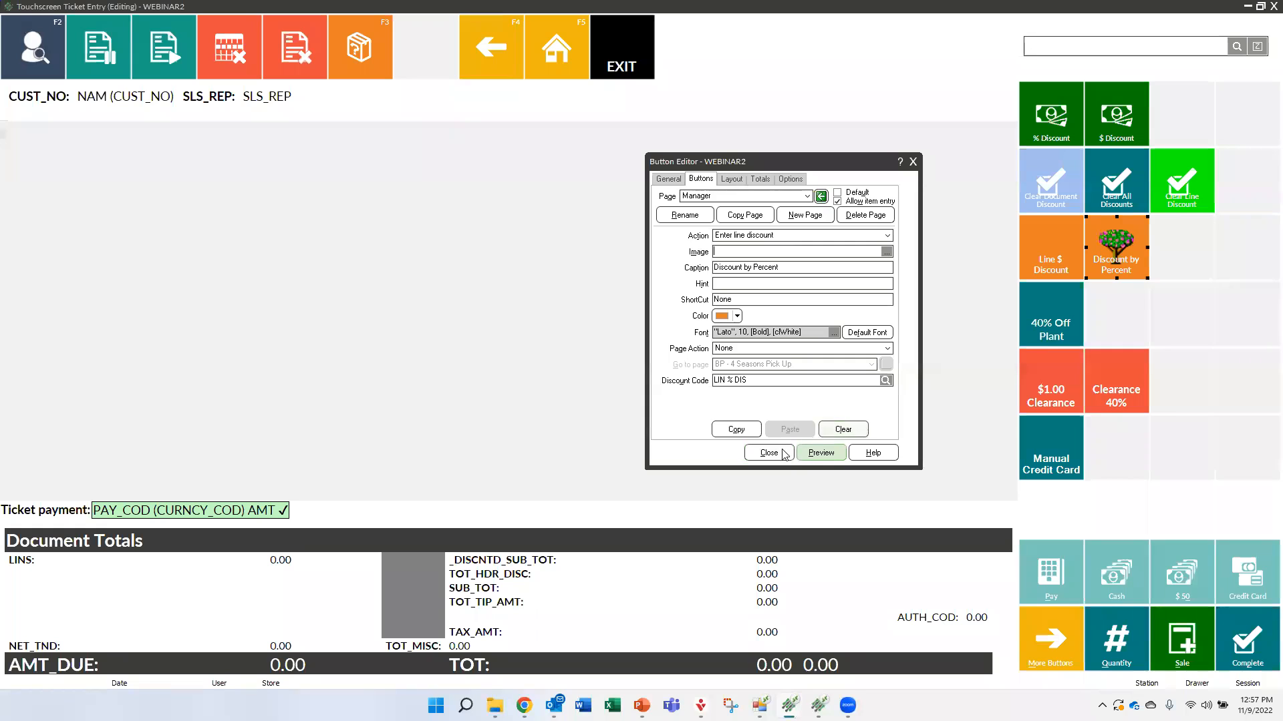
pyautogui.click(822, 454)
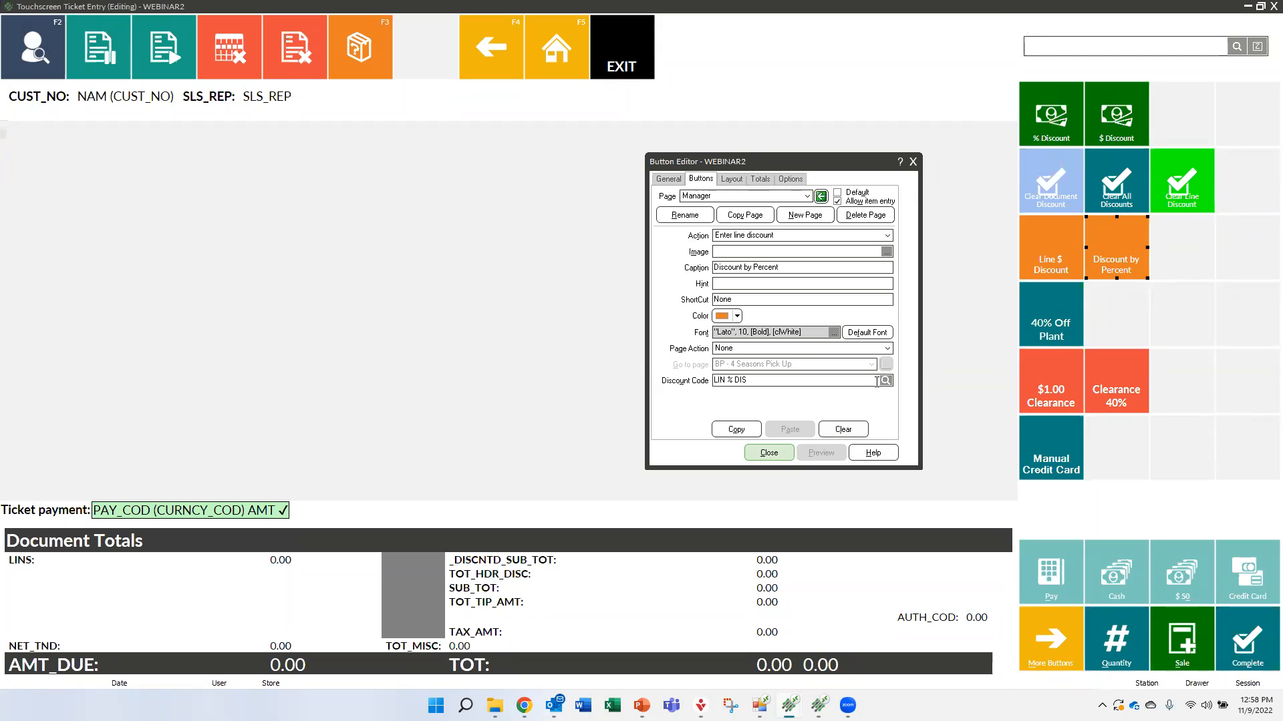
# Switch back to the live Touchscreen Ticket Entry window and close the ticket notes
pyautogui.click(720, 281)
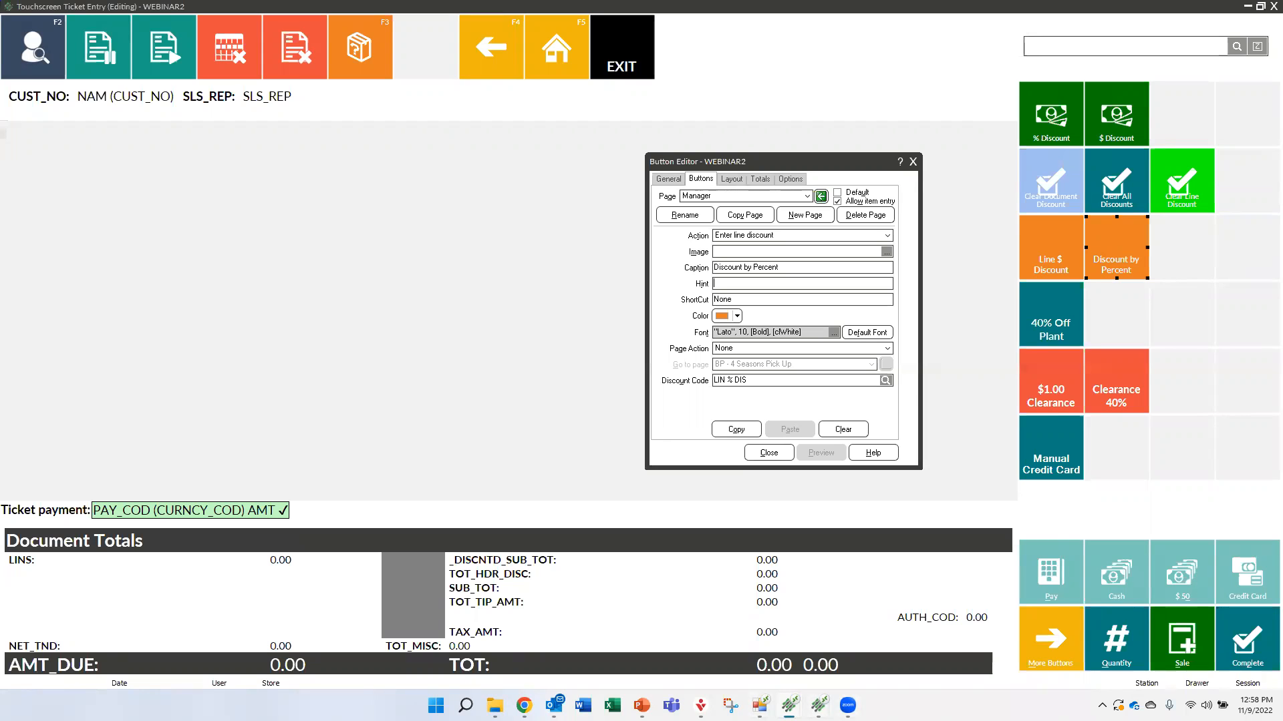
pyautogui.moveTo(819, 705)
pyautogui.click(847, 654)
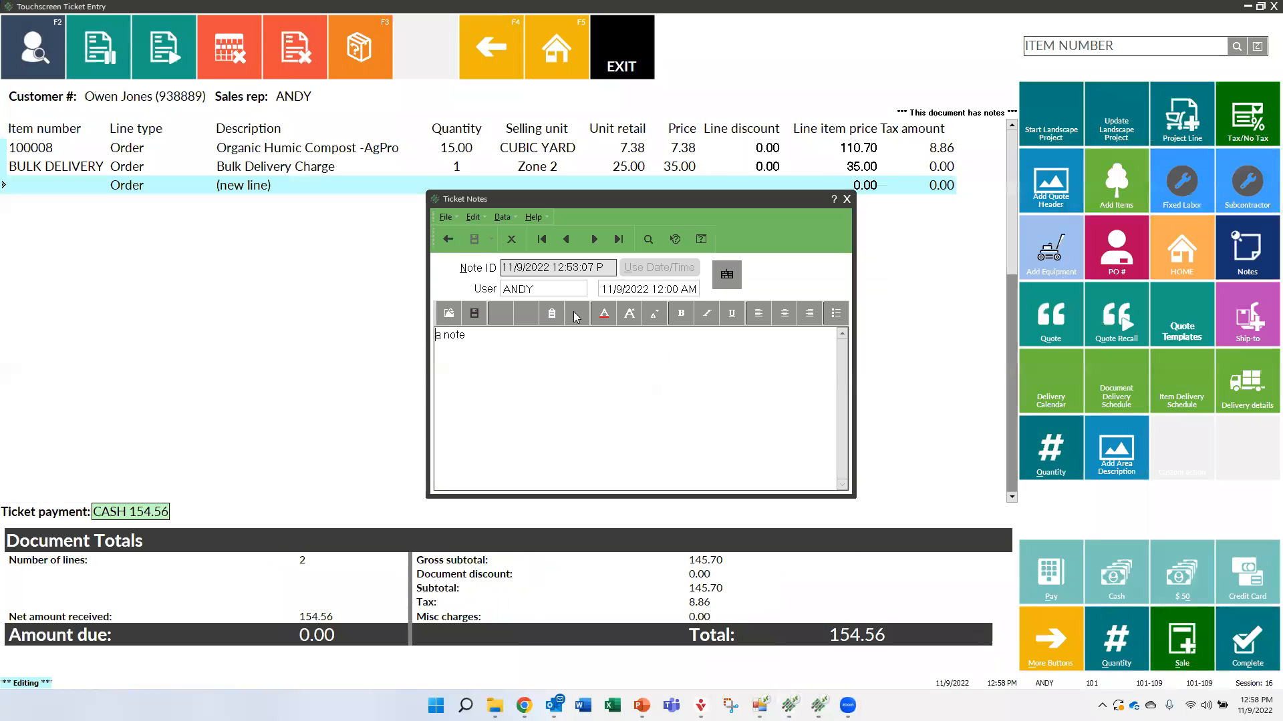
pyautogui.click(846, 199)
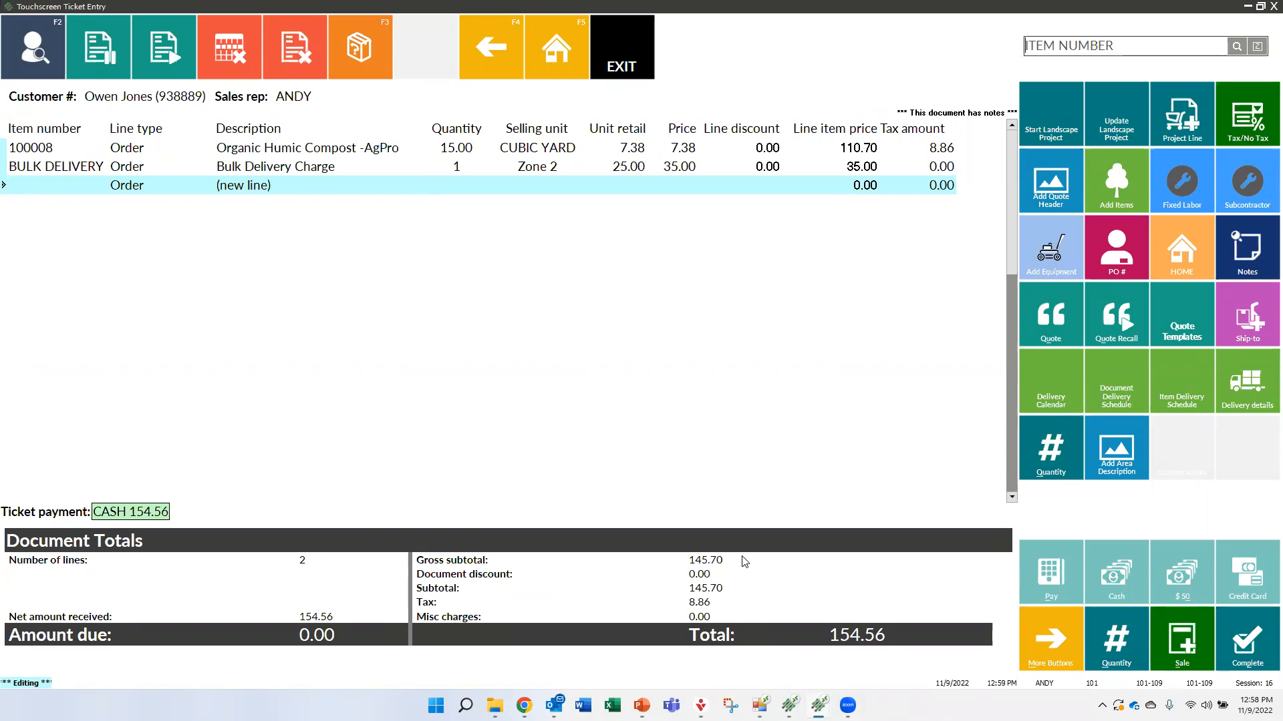
# Void the changes to the current order and close Process Orders
pyautogui.click(300, 42)
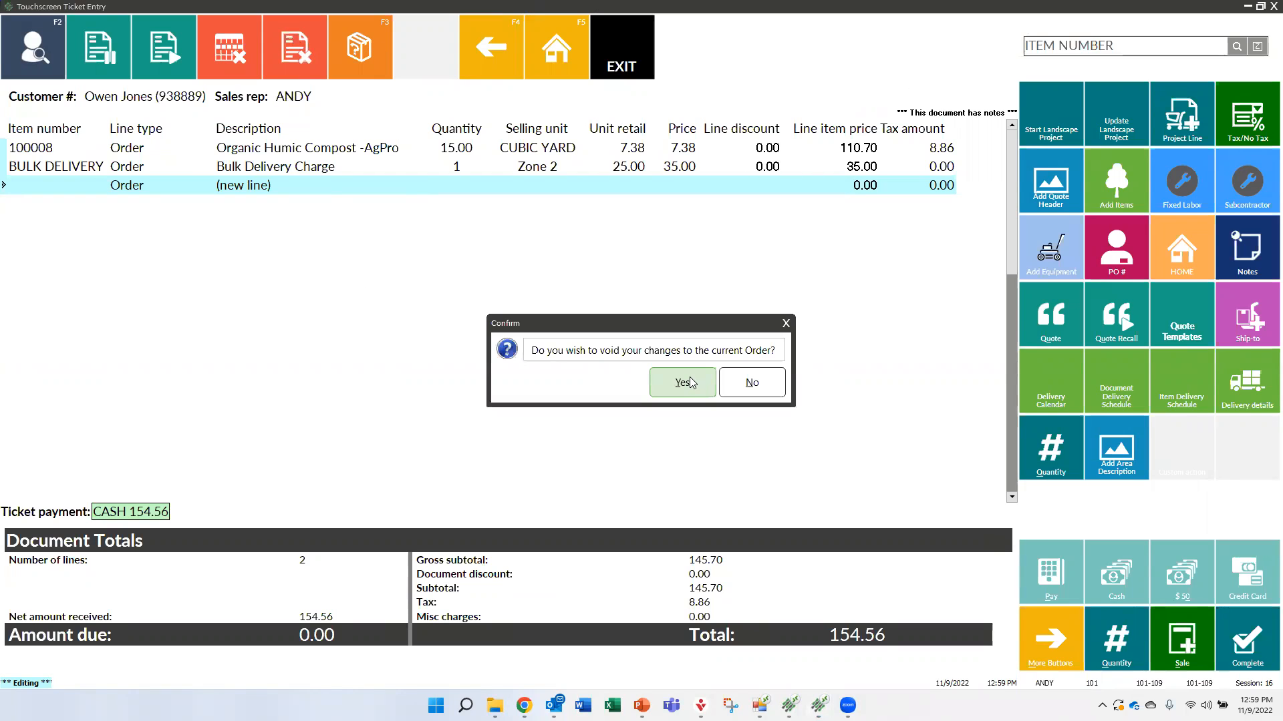
pyautogui.click(694, 383)
pyautogui.click(739, 481)
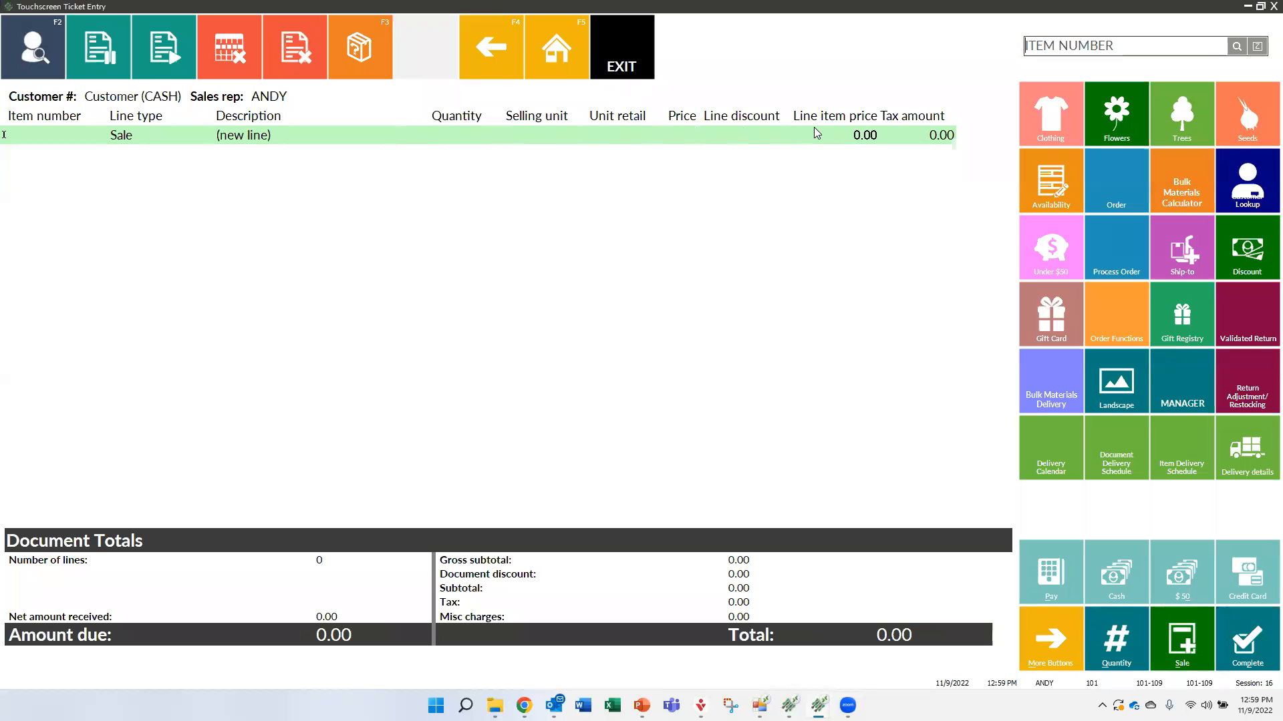
# Show the layout and saved-view options for the ticket line columns, then dismiss them without choosing any
pyautogui.rightClick(533, 123)
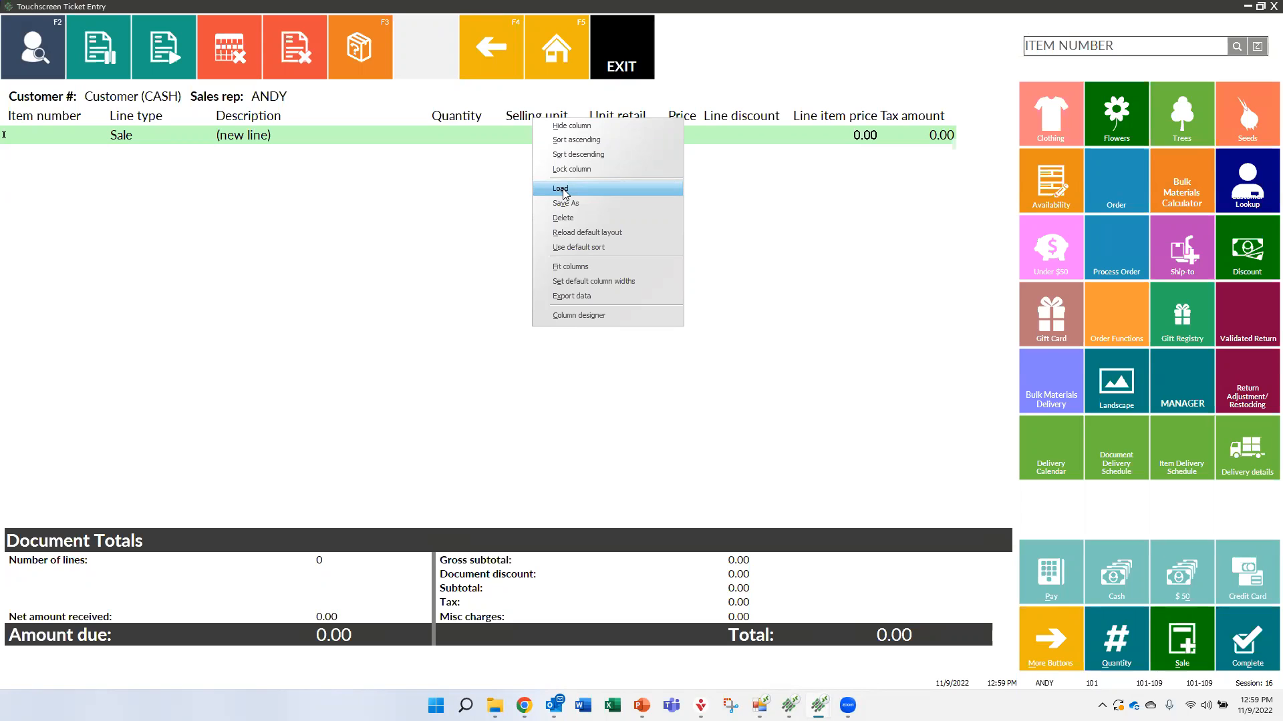
pyautogui.click(408, 293)
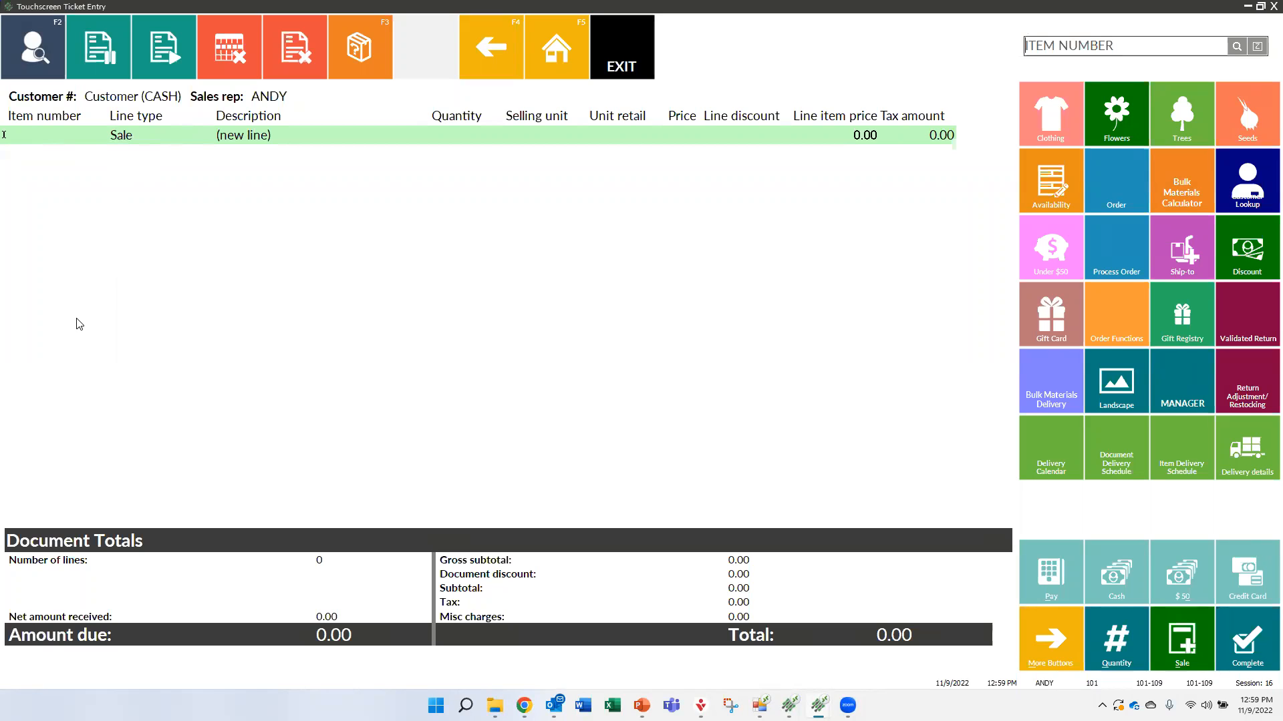
# Switch the new ticket line to the Order type and add item WIL0003
pyautogui.click(1122, 190)
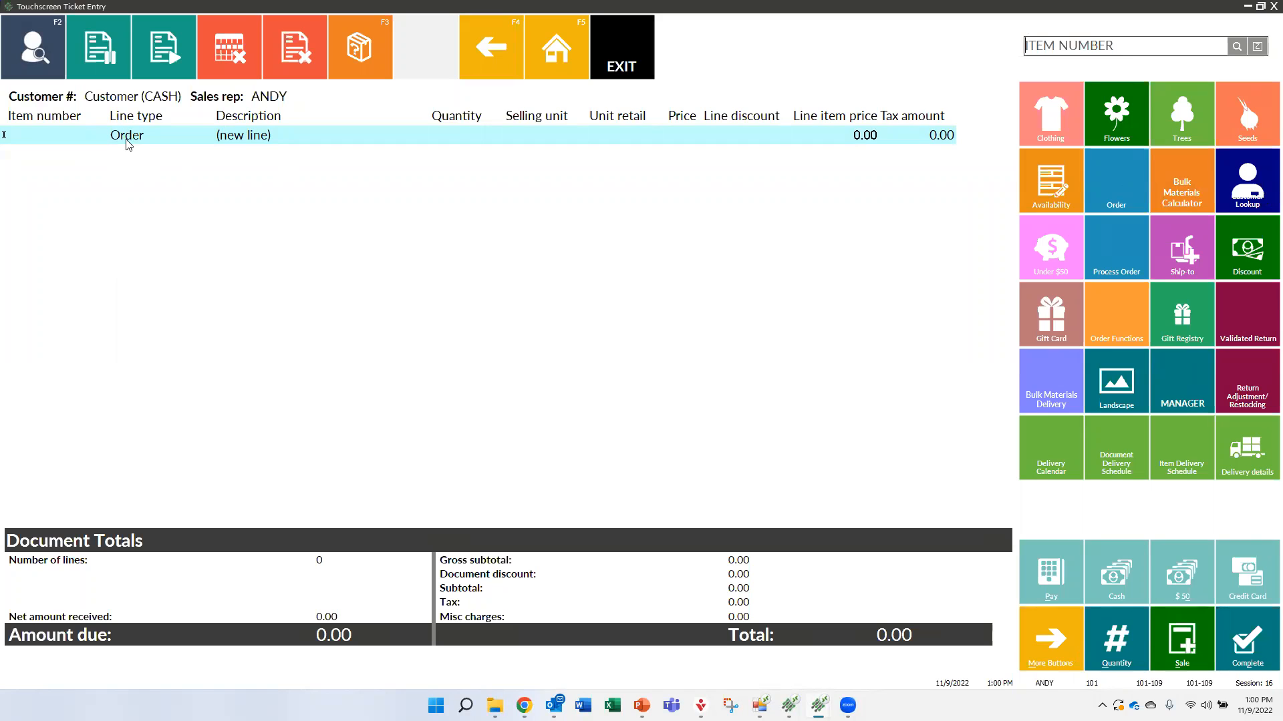
pyautogui.write('WIL0003')
pyautogui.press('Return')
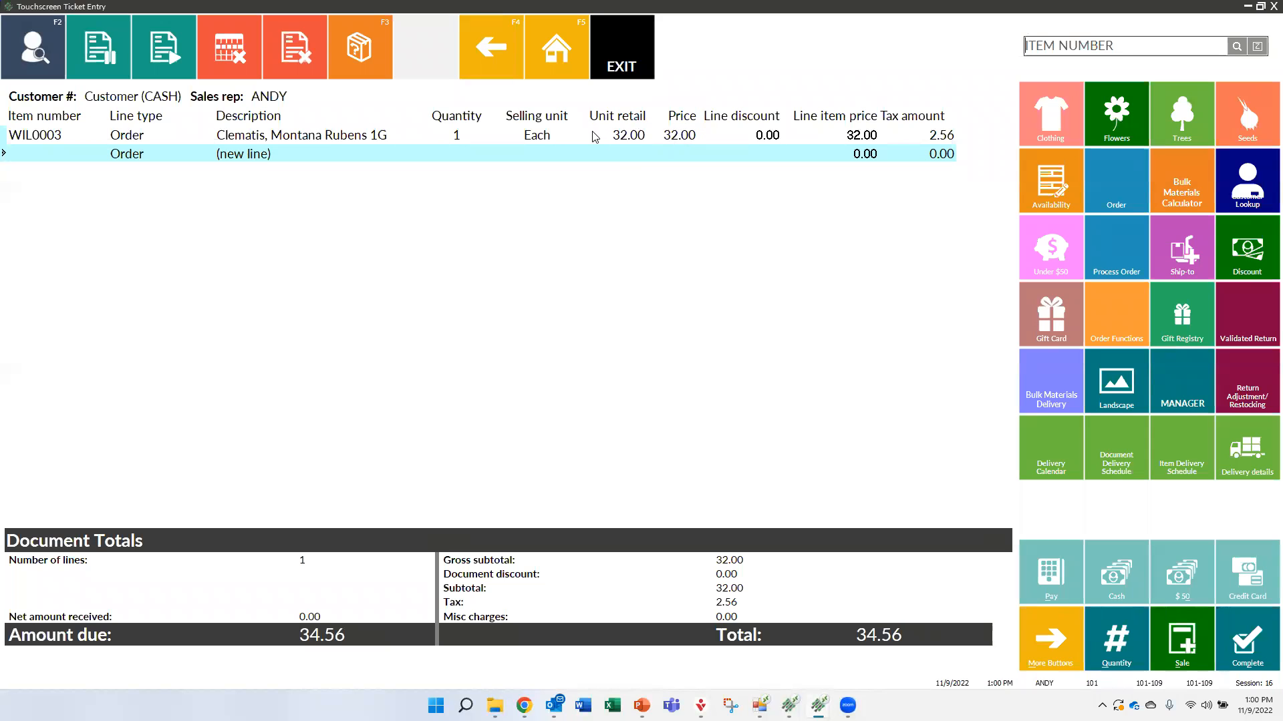
# Assign the contractor customer Billy's Beach Shop to the order and accept the ship-to address entry without filling in an address
pyautogui.click(30, 47)
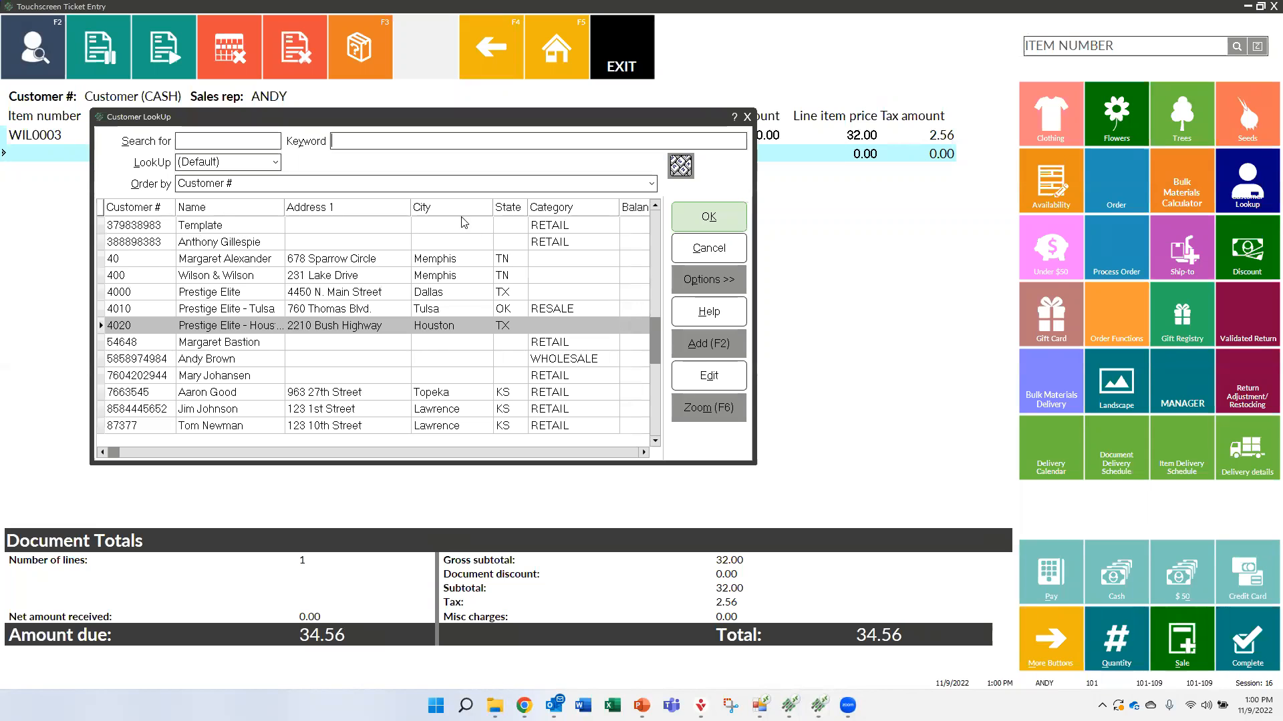
pyautogui.scroll(5, 656, 231)
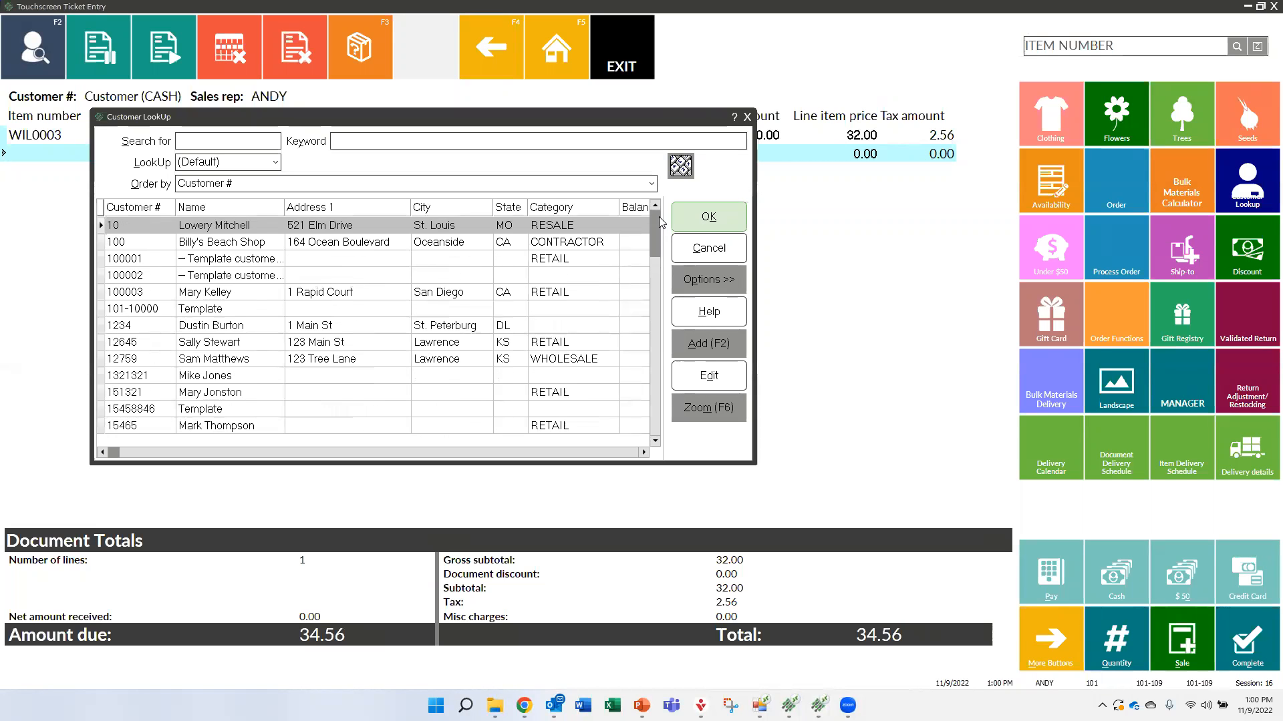
pyautogui.click(556, 245)
pyautogui.doubleClick(556, 245)
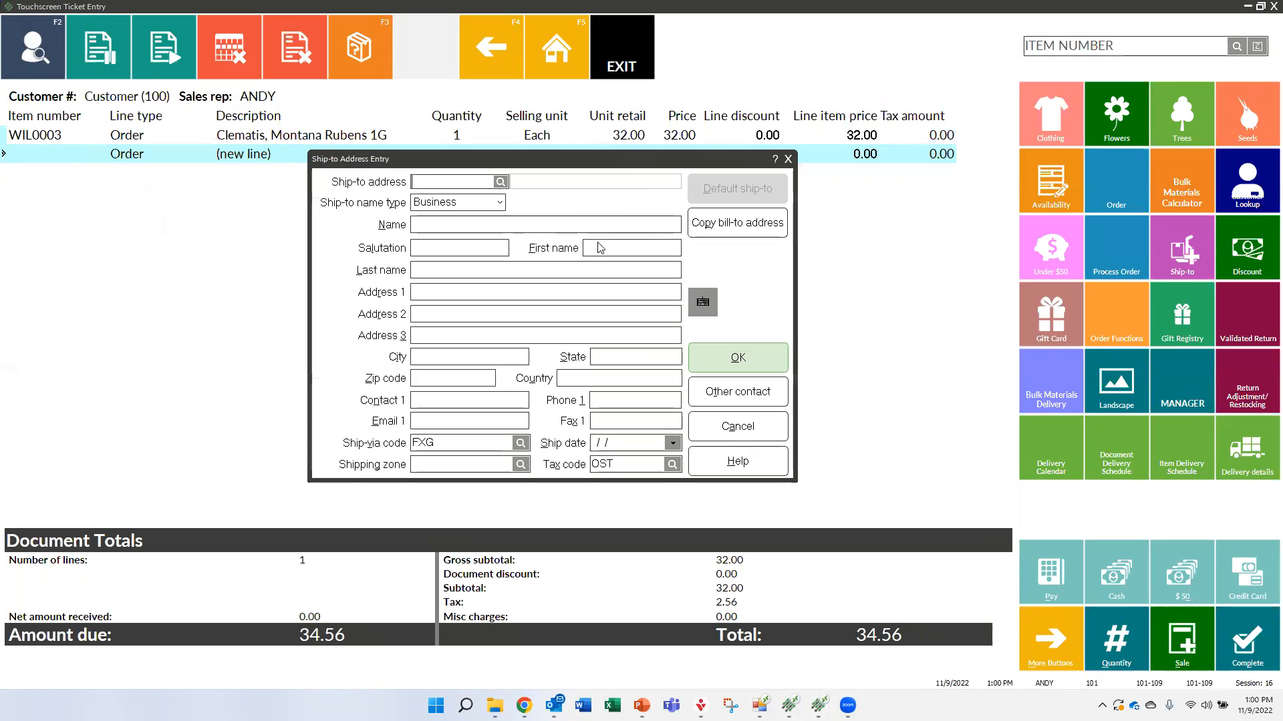
pyautogui.click(733, 361)
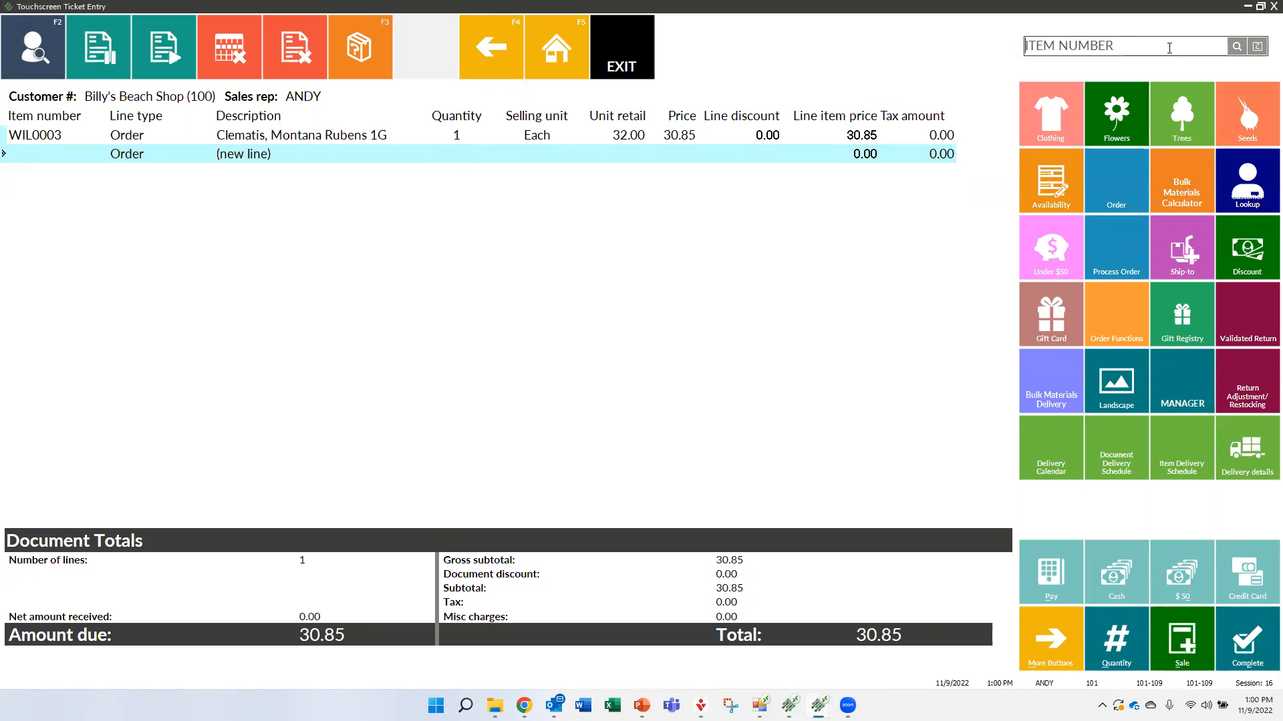
# Add item 100008 to the order with a quantity of 1 in the CUBIC YARD unit
pyautogui.write('100008')
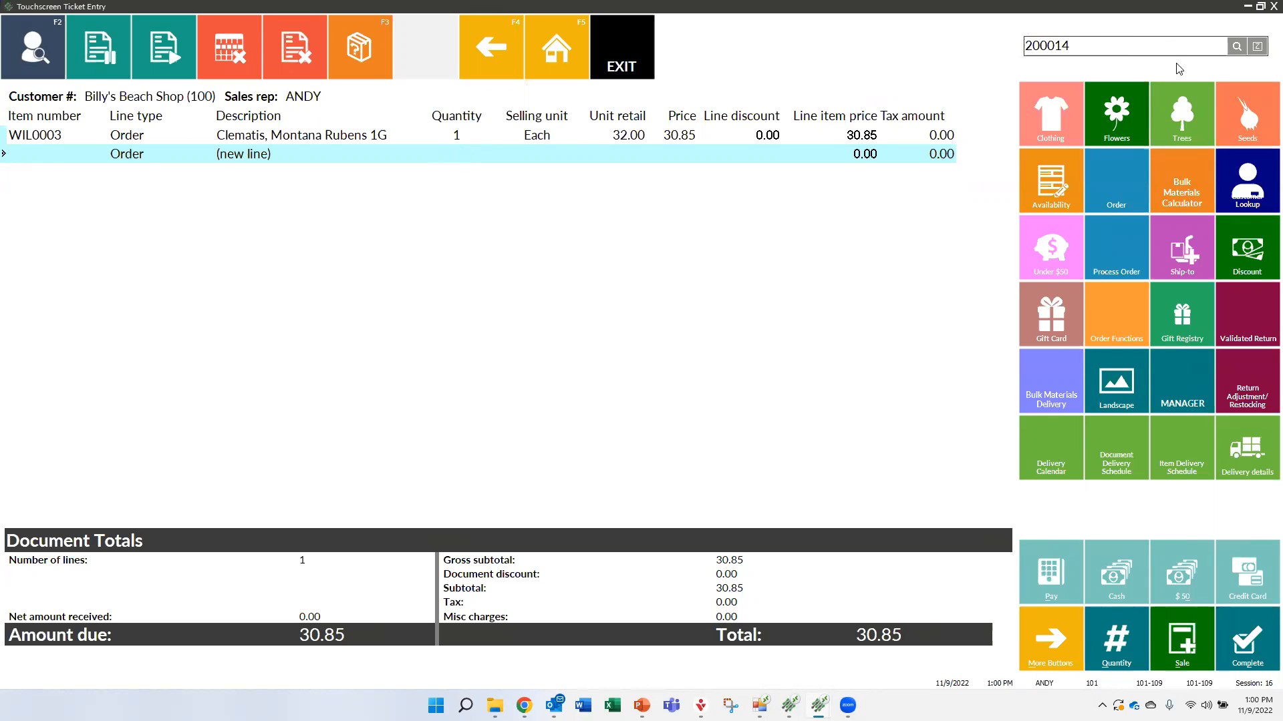
pyautogui.press('Return')
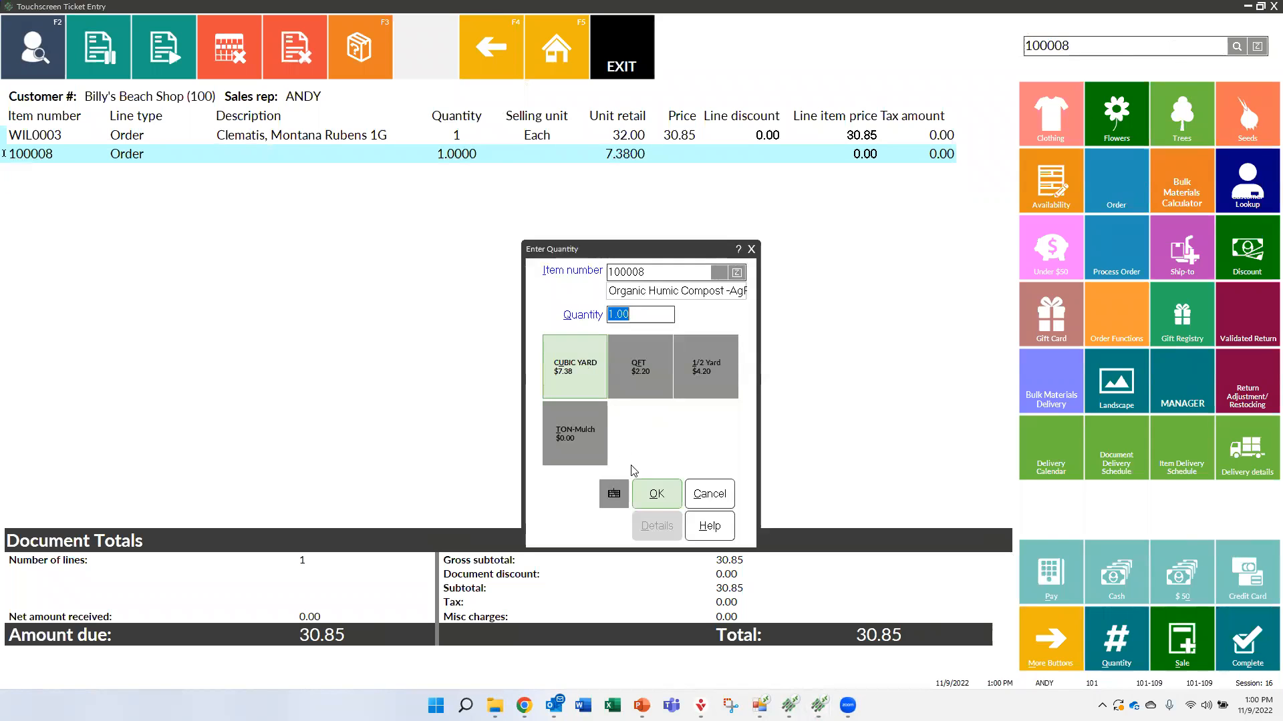
pyautogui.click(581, 367)
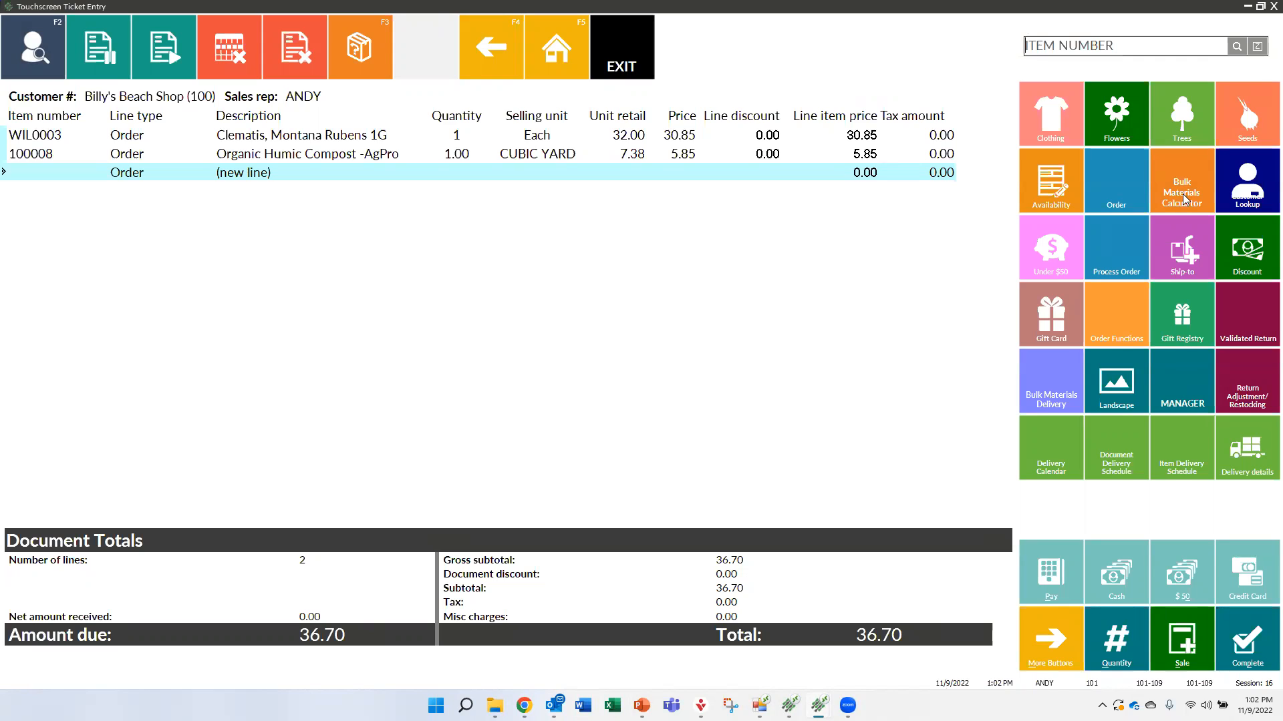
# Minimize the ticket entry, Counterpoint home and button editing windows to reveal the closing questions slide
pyautogui.click(1246, 7)
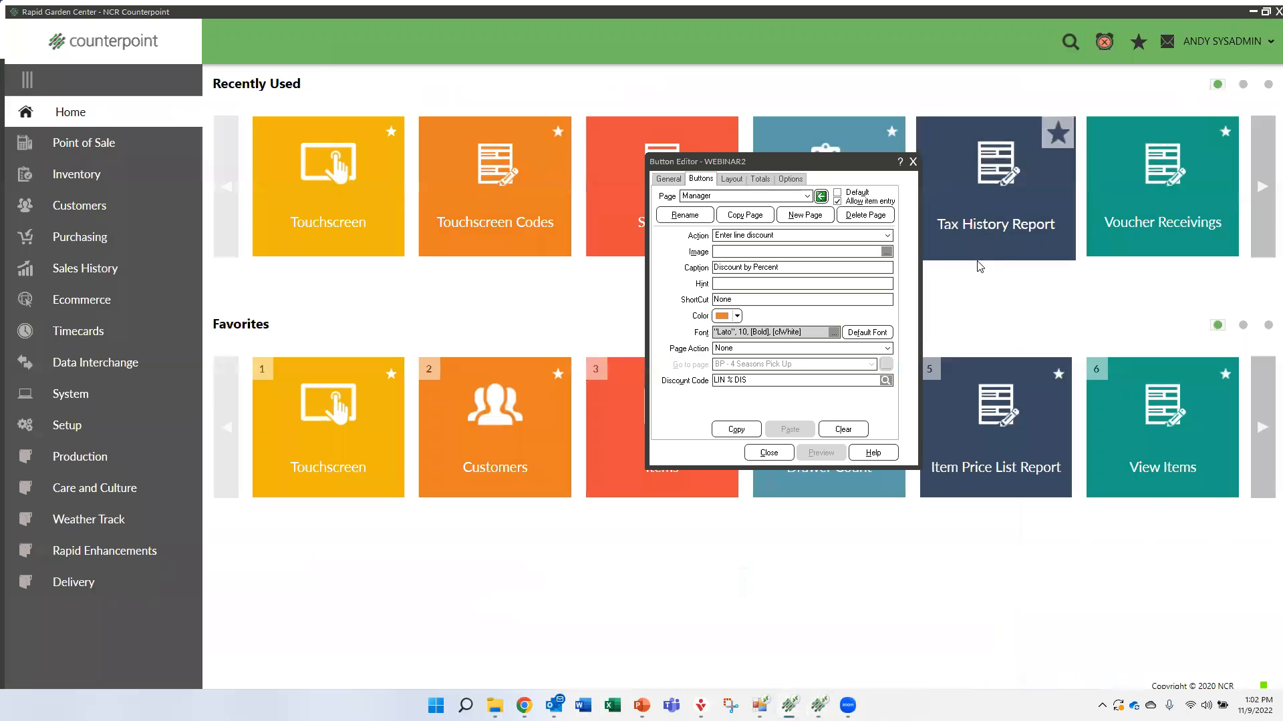
pyautogui.click(1252, 12)
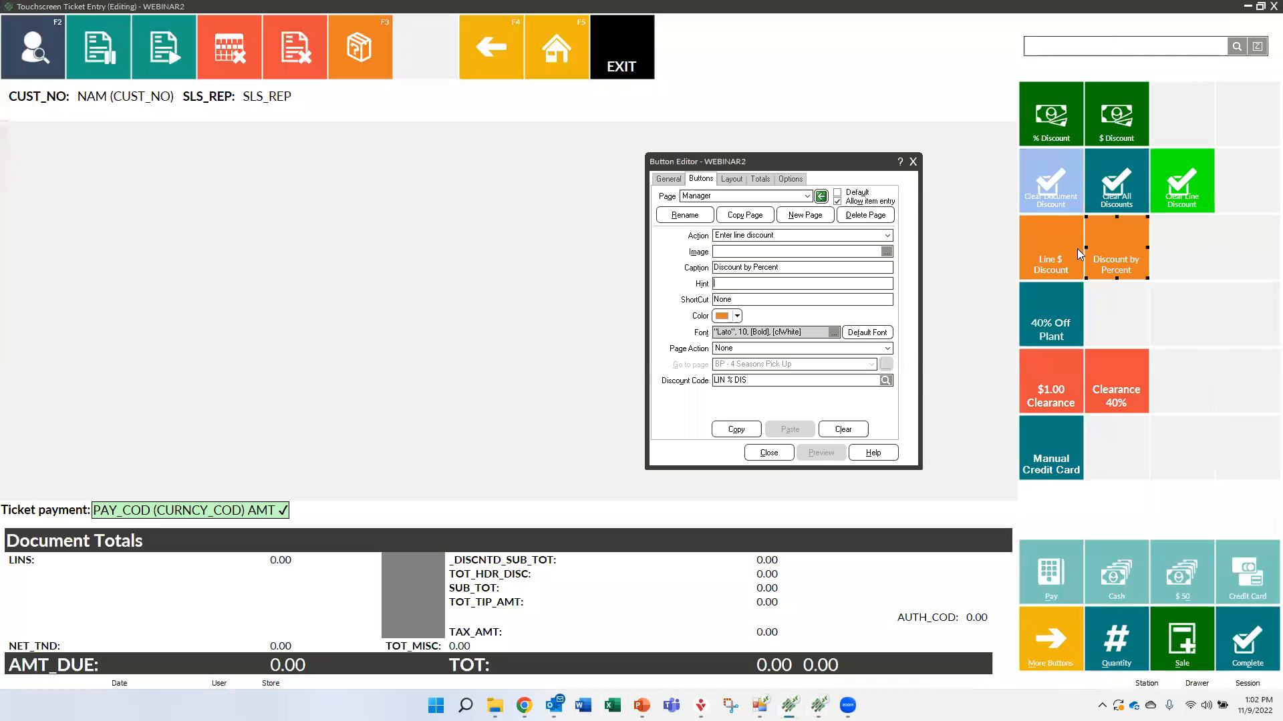
pyautogui.click(1247, 9)
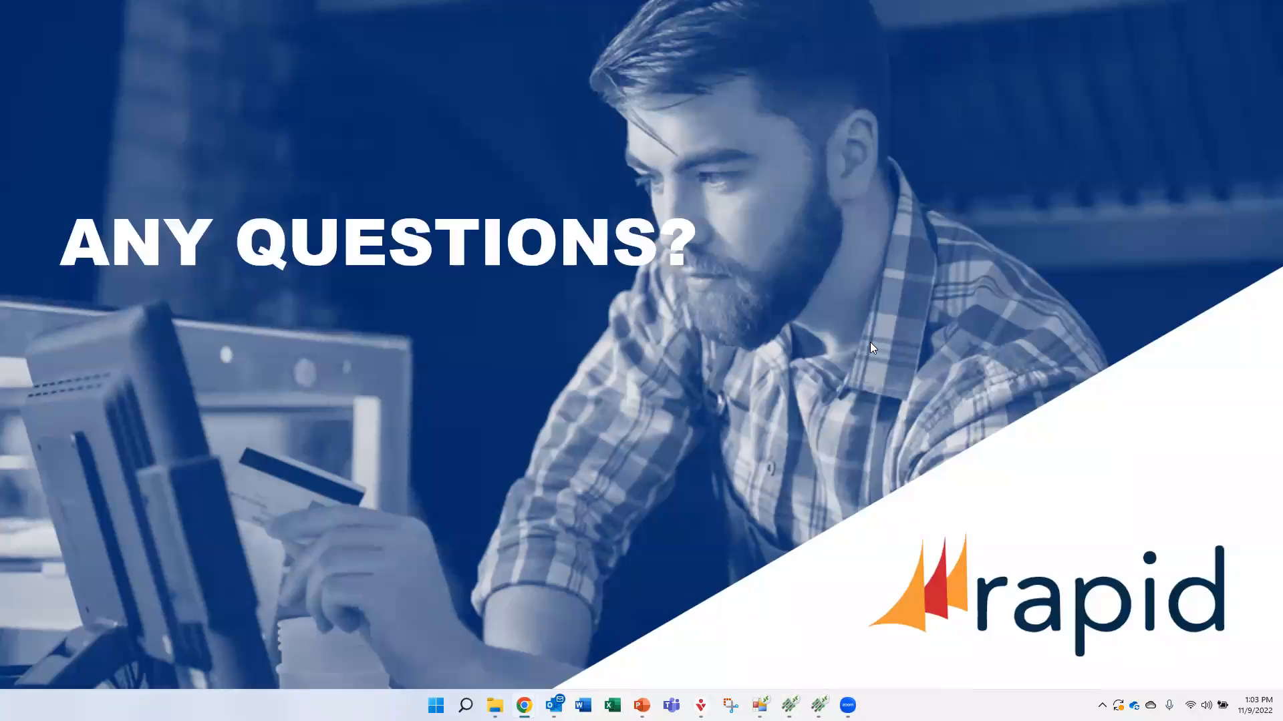